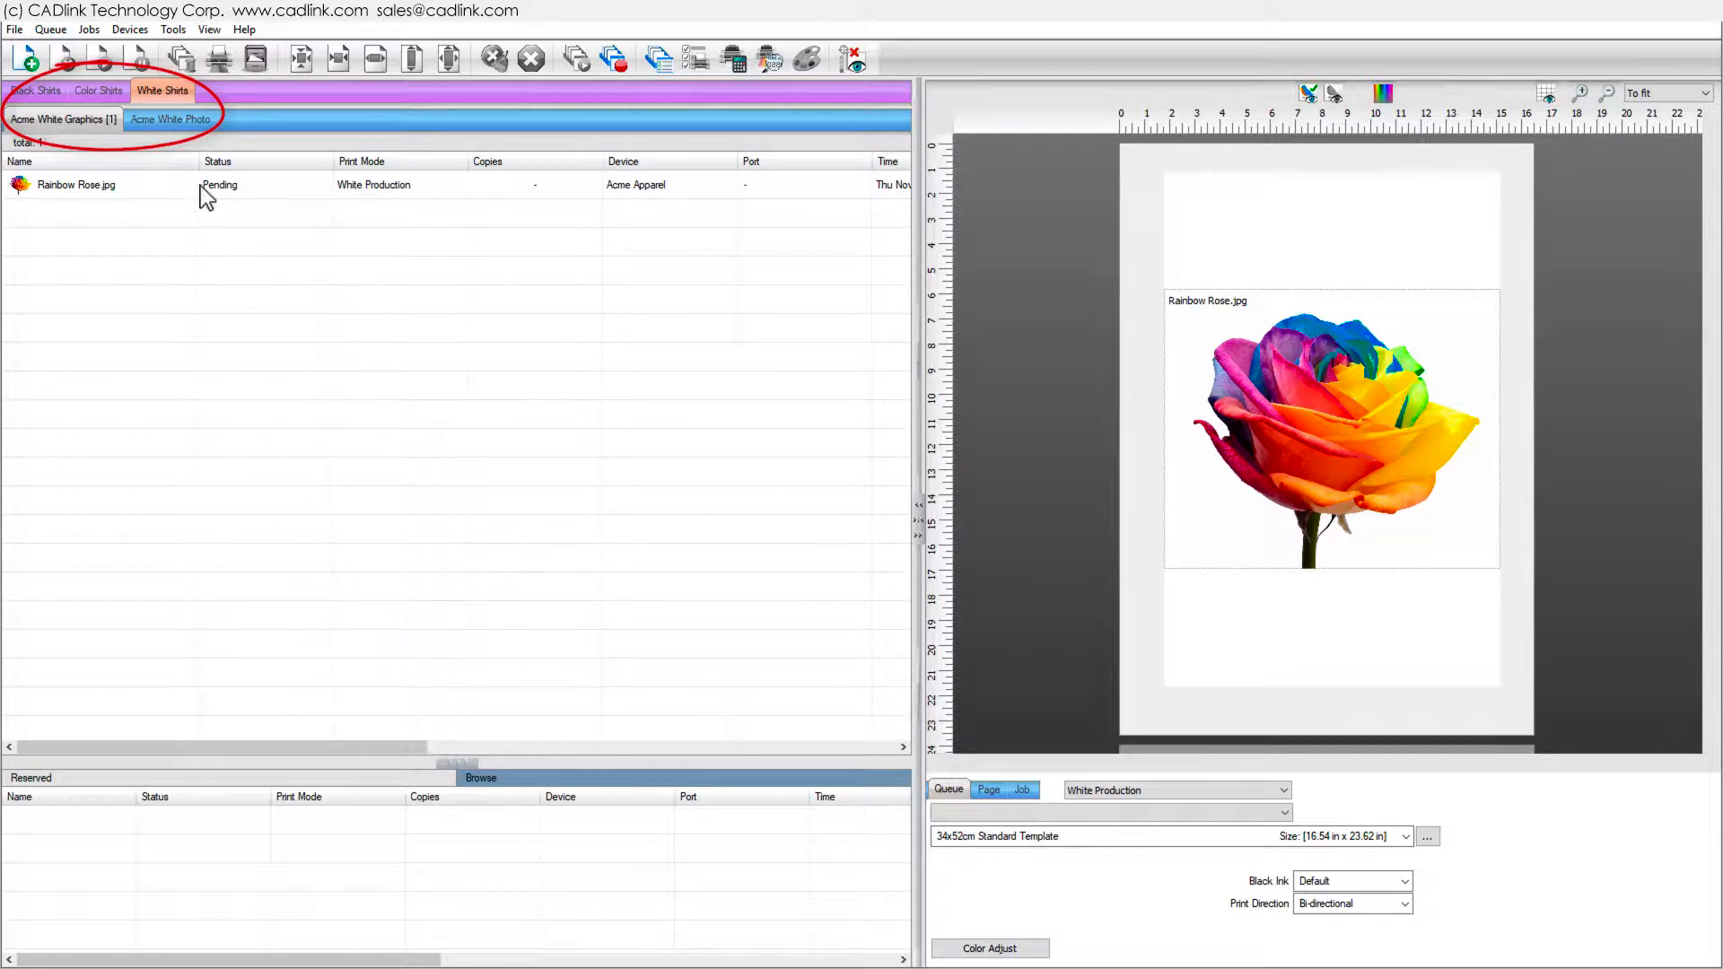
- Delete the Rainbow Rose job from the Acme White Graphics queue
left_click(177, 185)
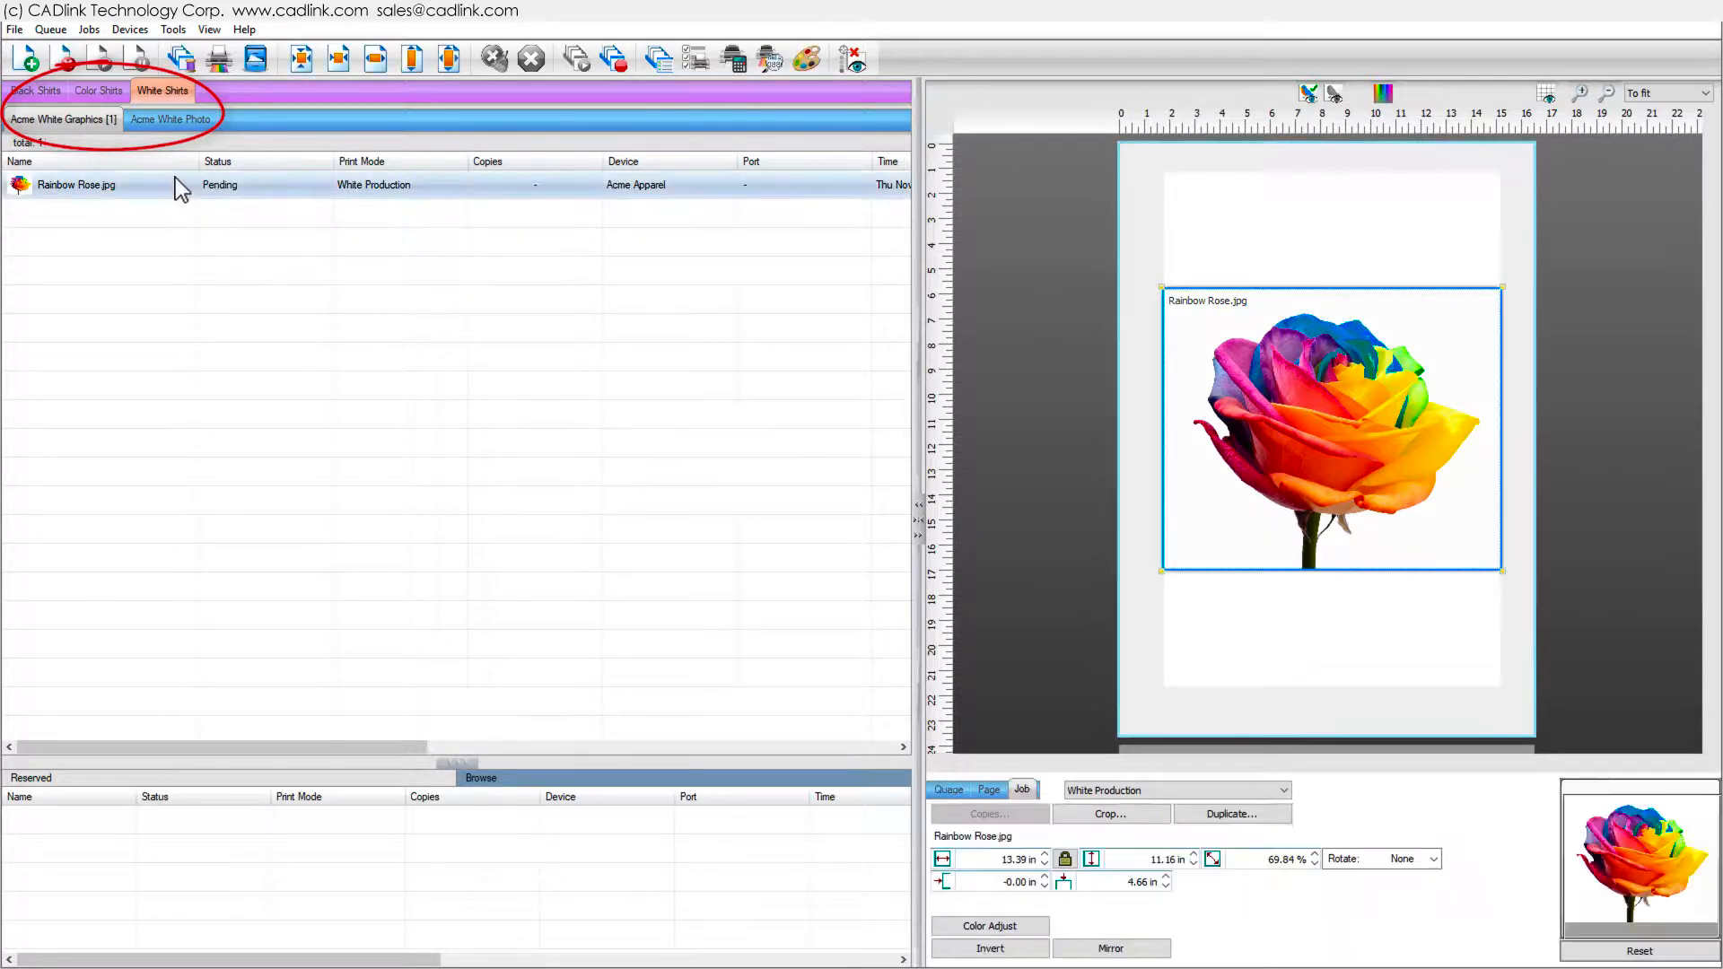
left_click(76, 68)
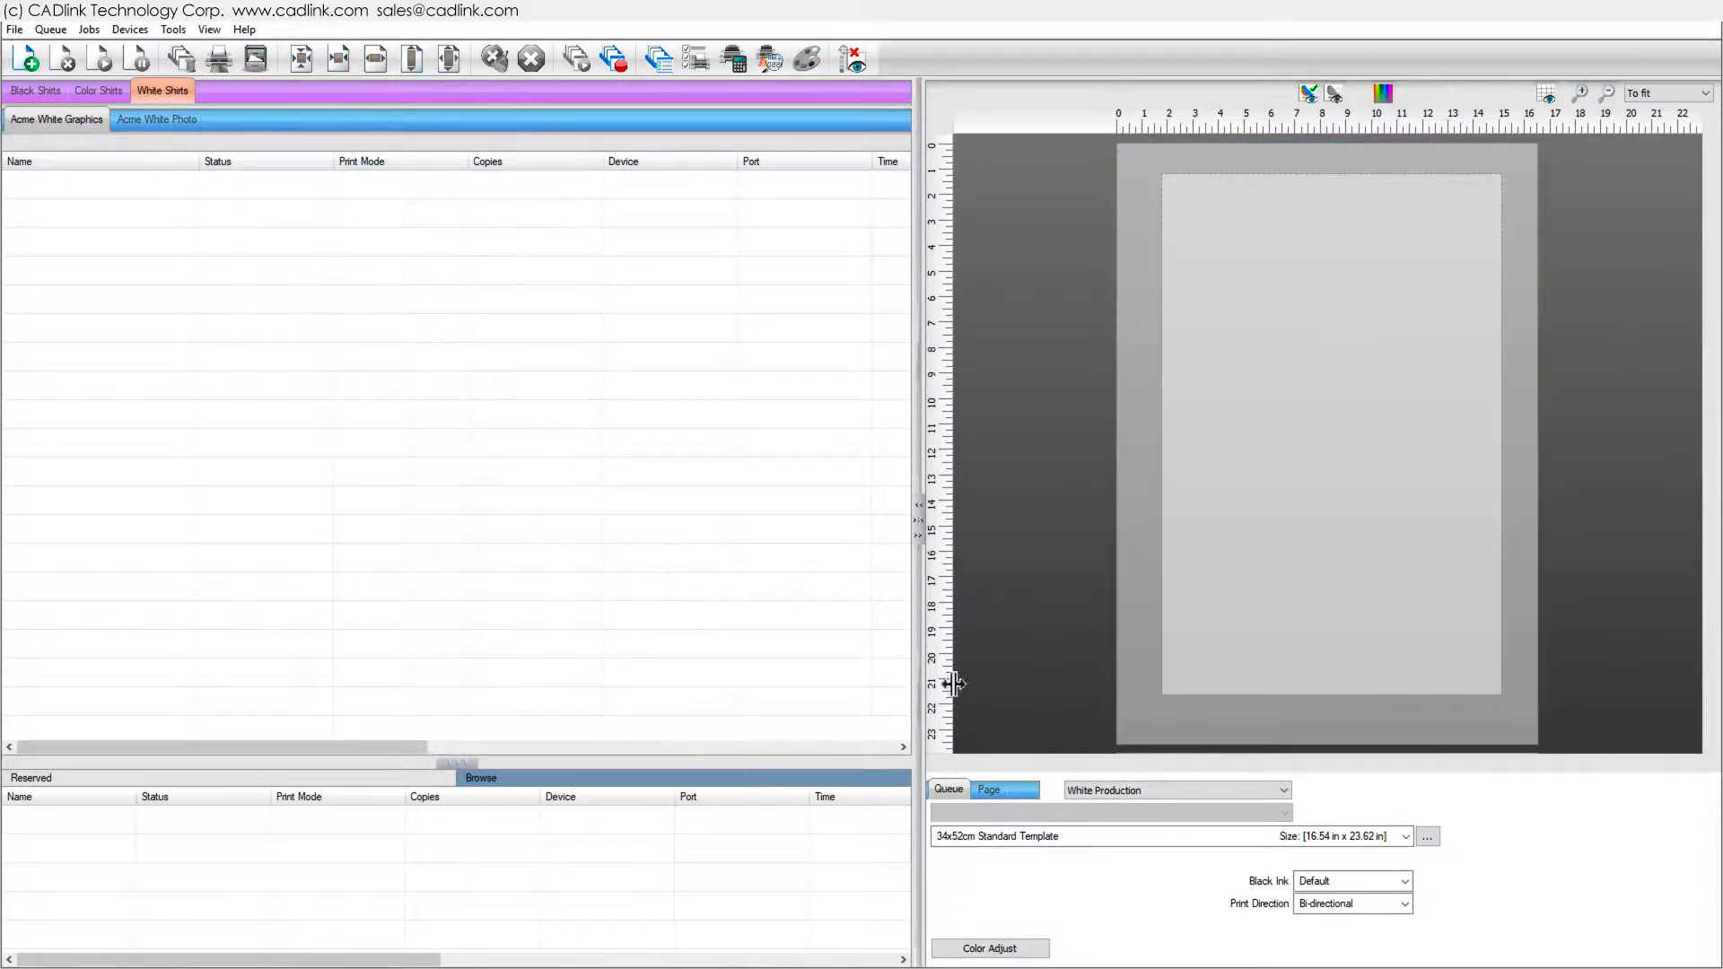
- Switch the page media to Standard Board and import Rainbow Rose.jpg into the queue
left_click(1407, 836)
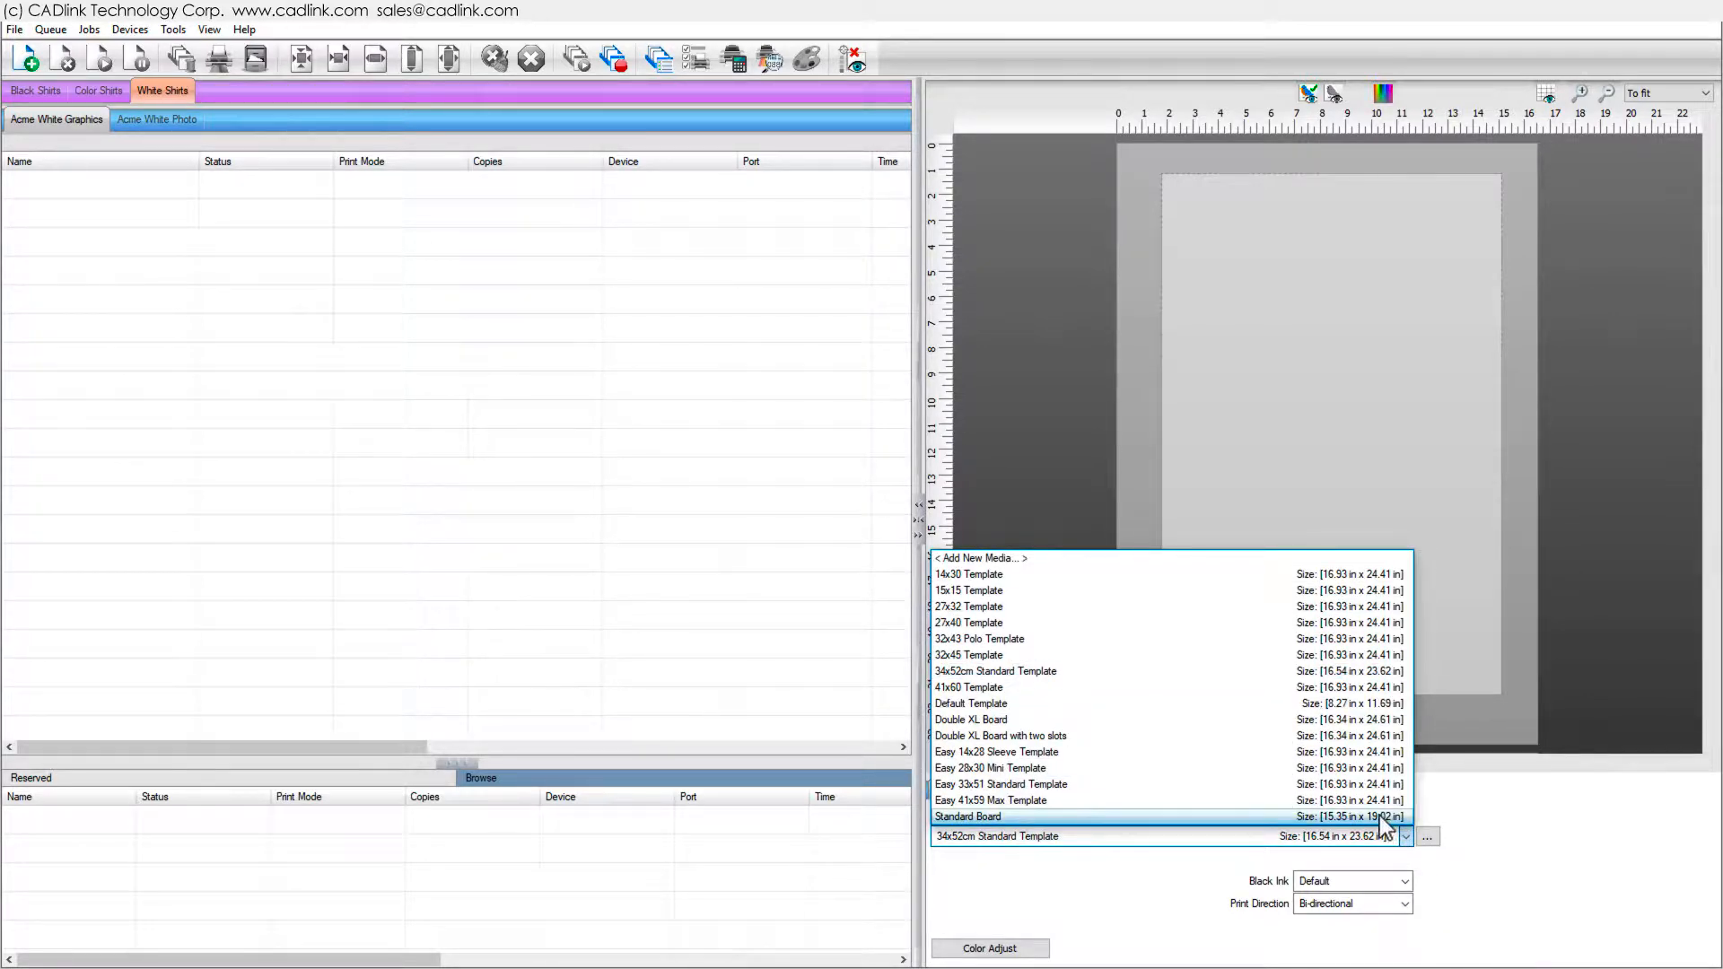
left_click(1395, 817)
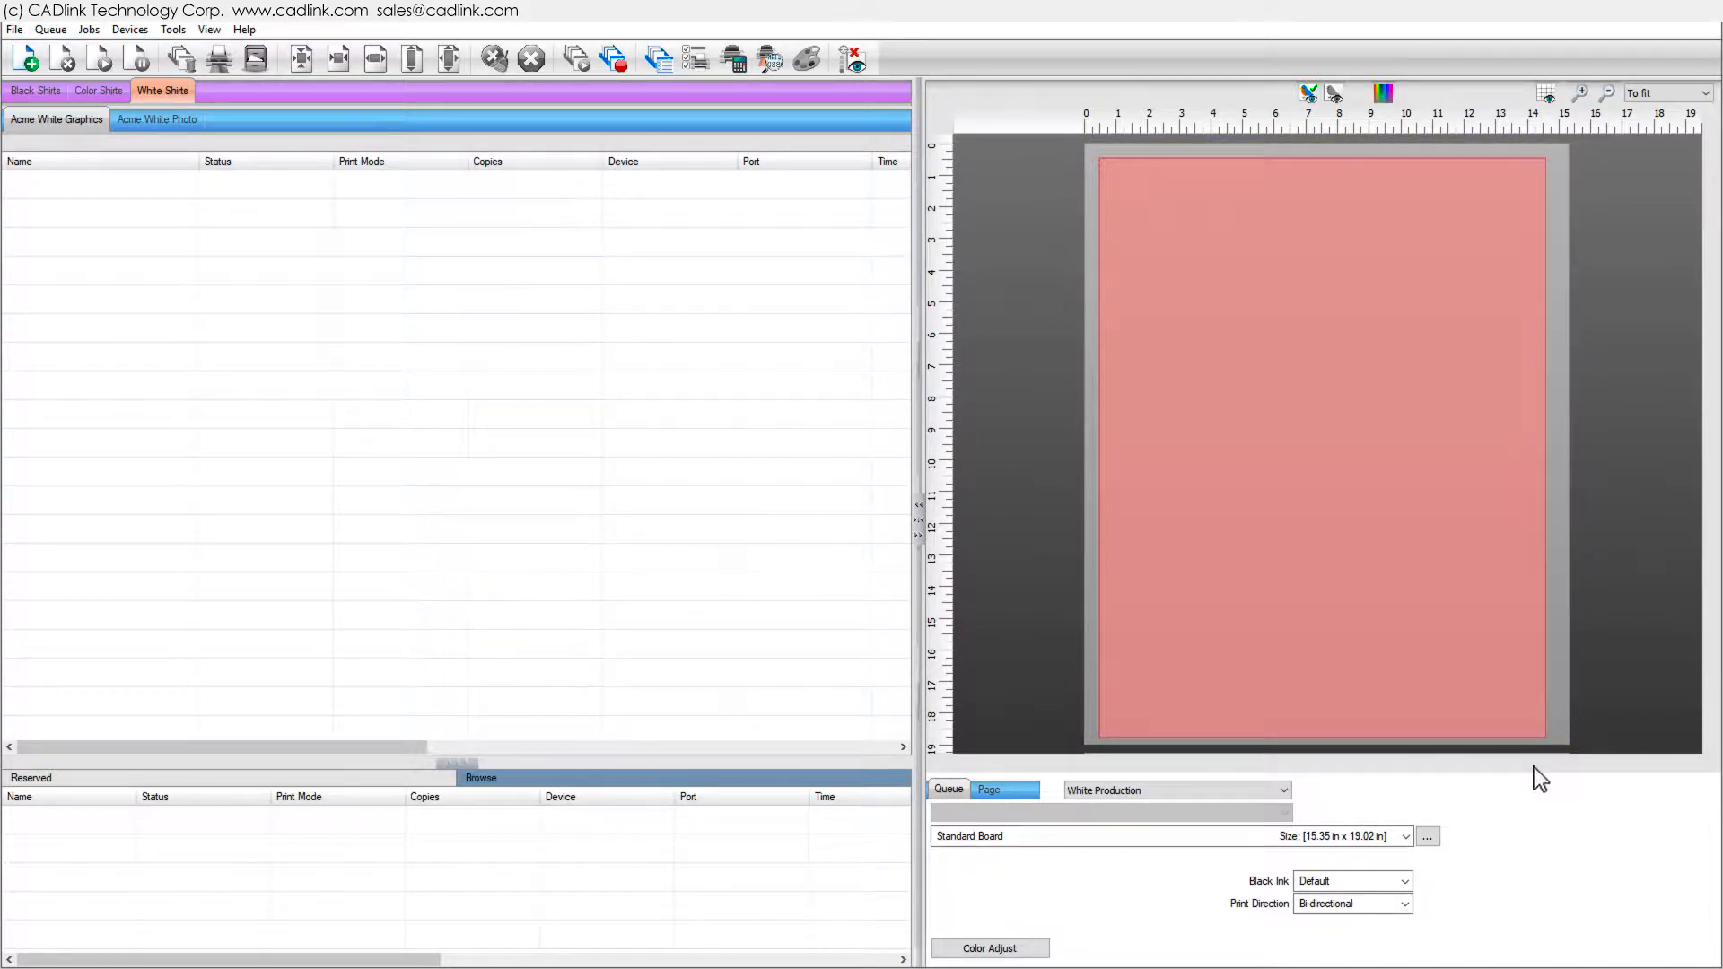
left_click_drag(2, 431, 90, 399)
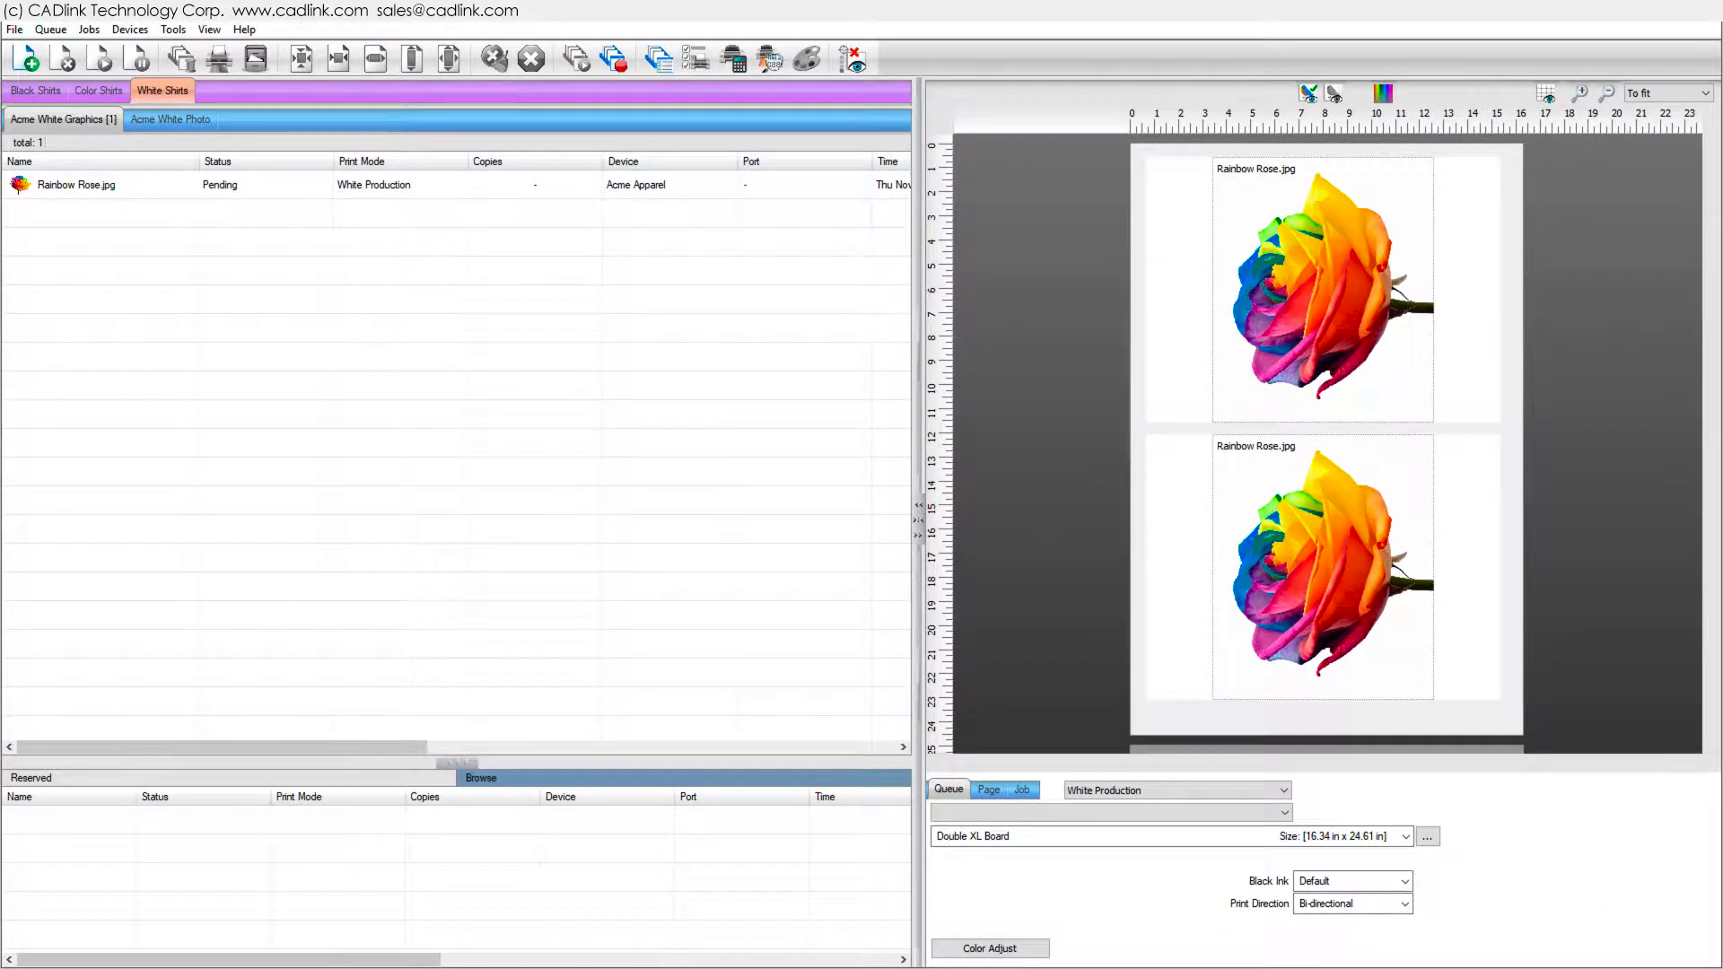
- Open the Double XL Board template setup and enable editing of its first slot's configuration
left_click(1427, 836)
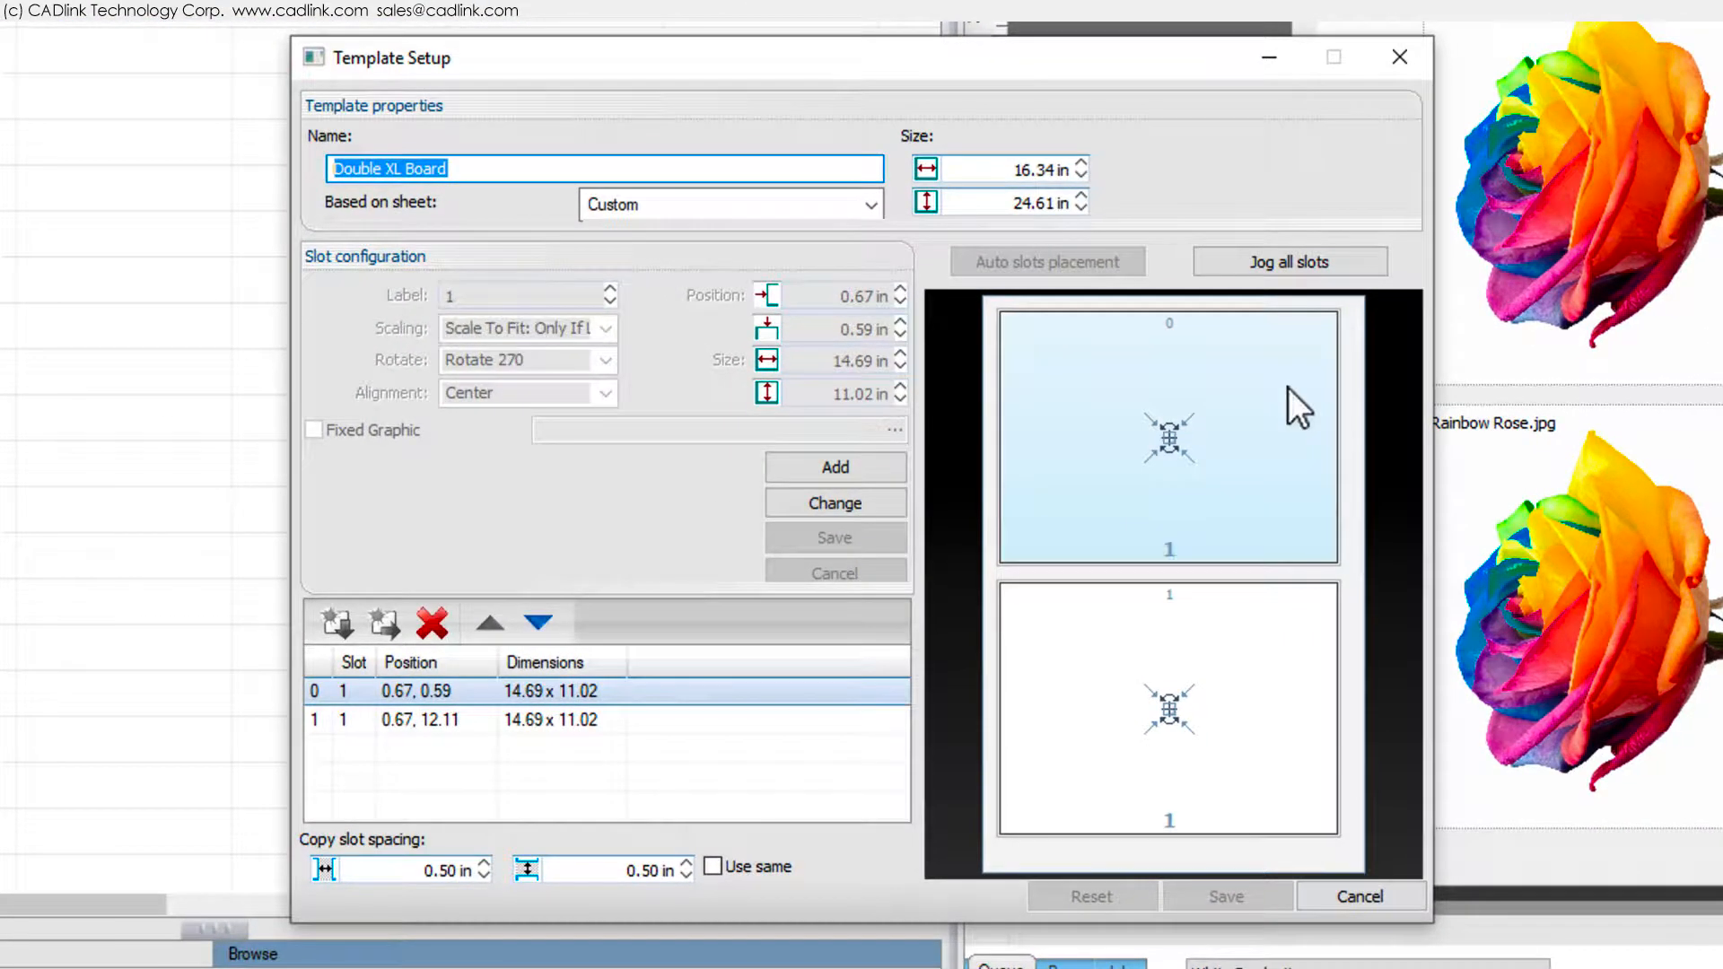
left_click(797, 497)
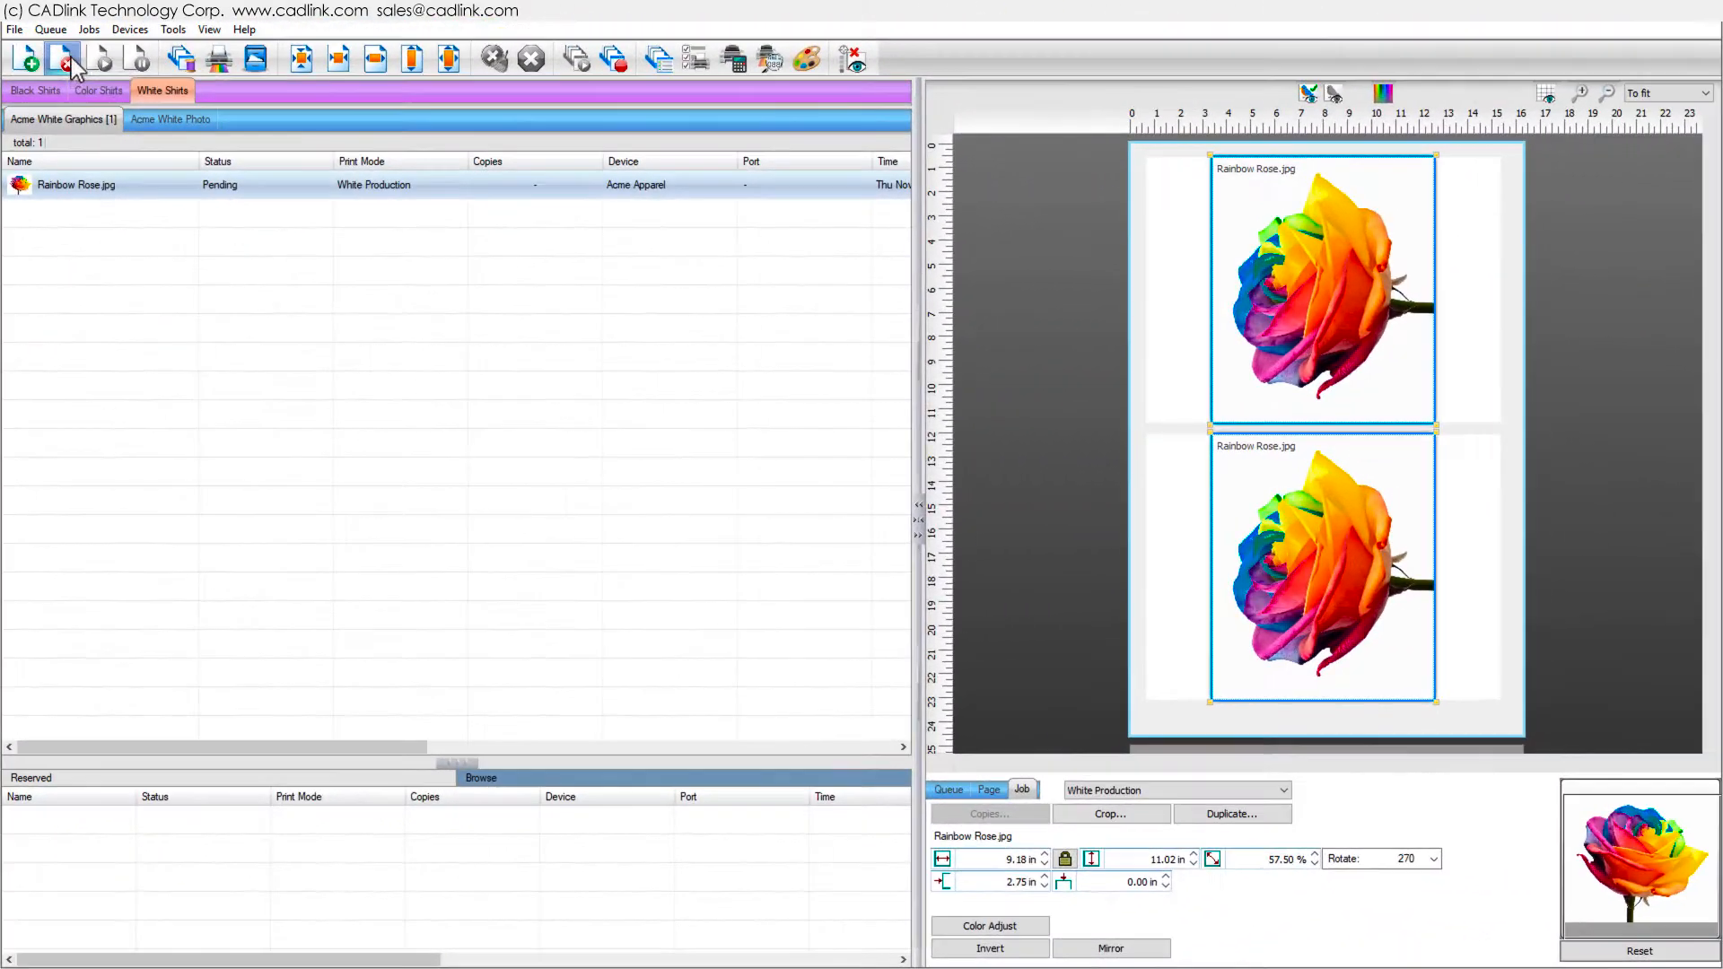
- Delete the Rainbow Rose job and switch the page media back to Standard Board
left_click(66, 57)
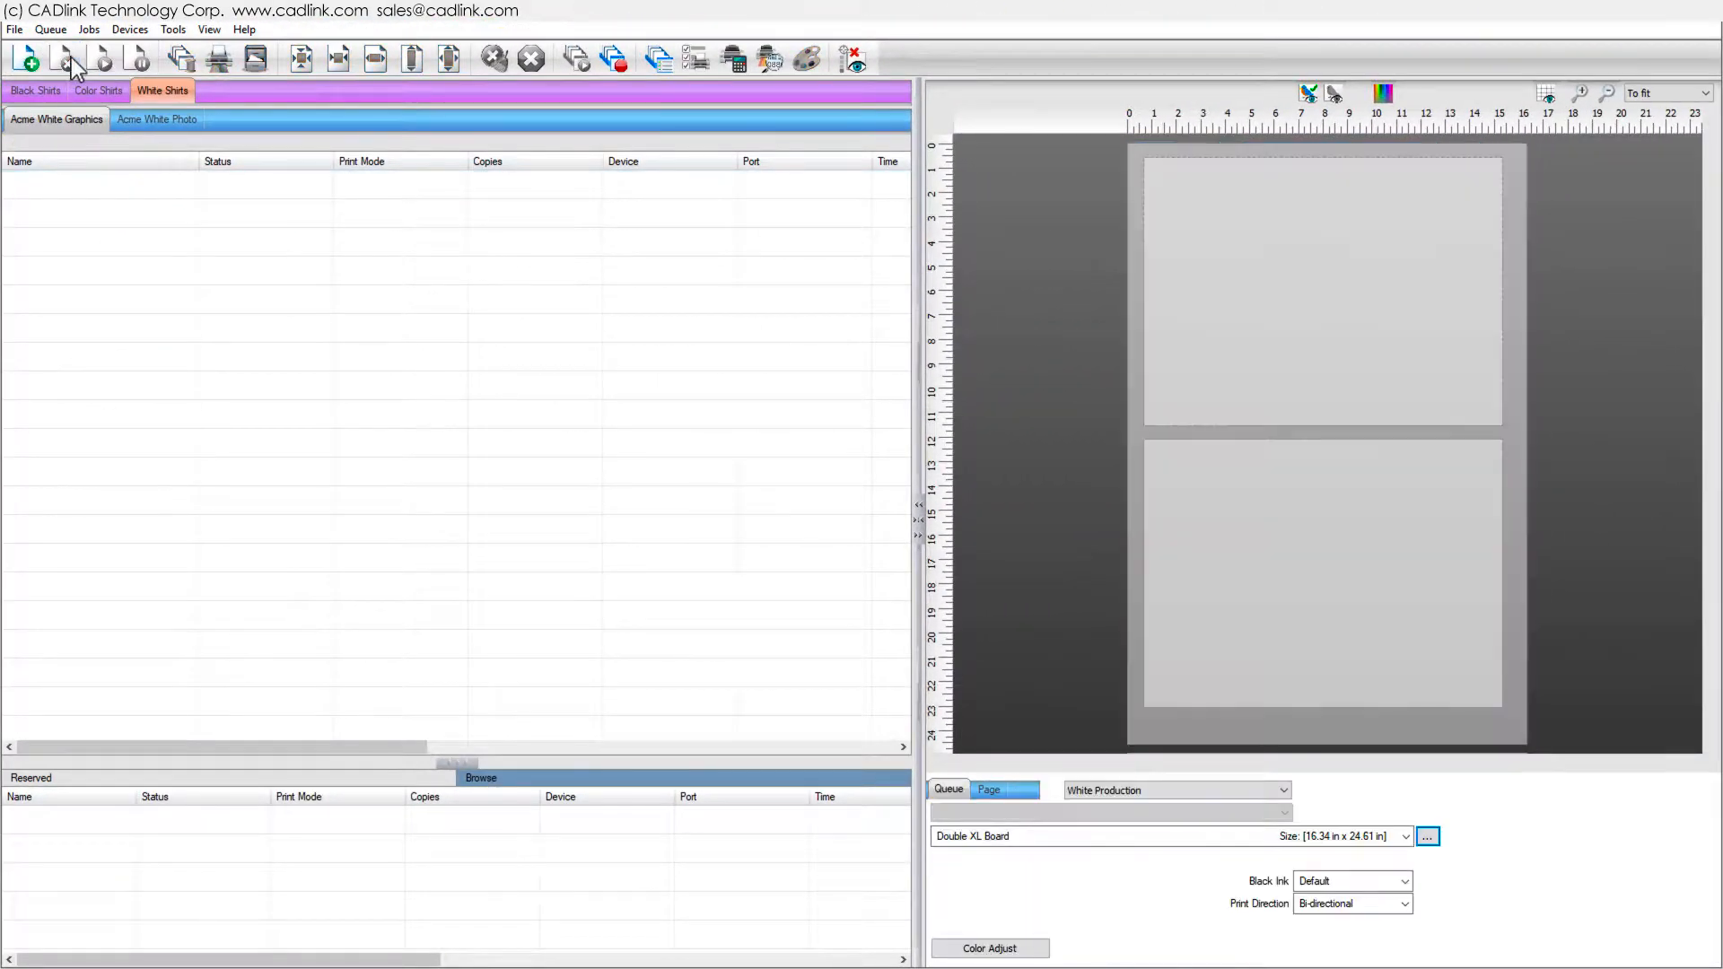
left_click(1381, 833)
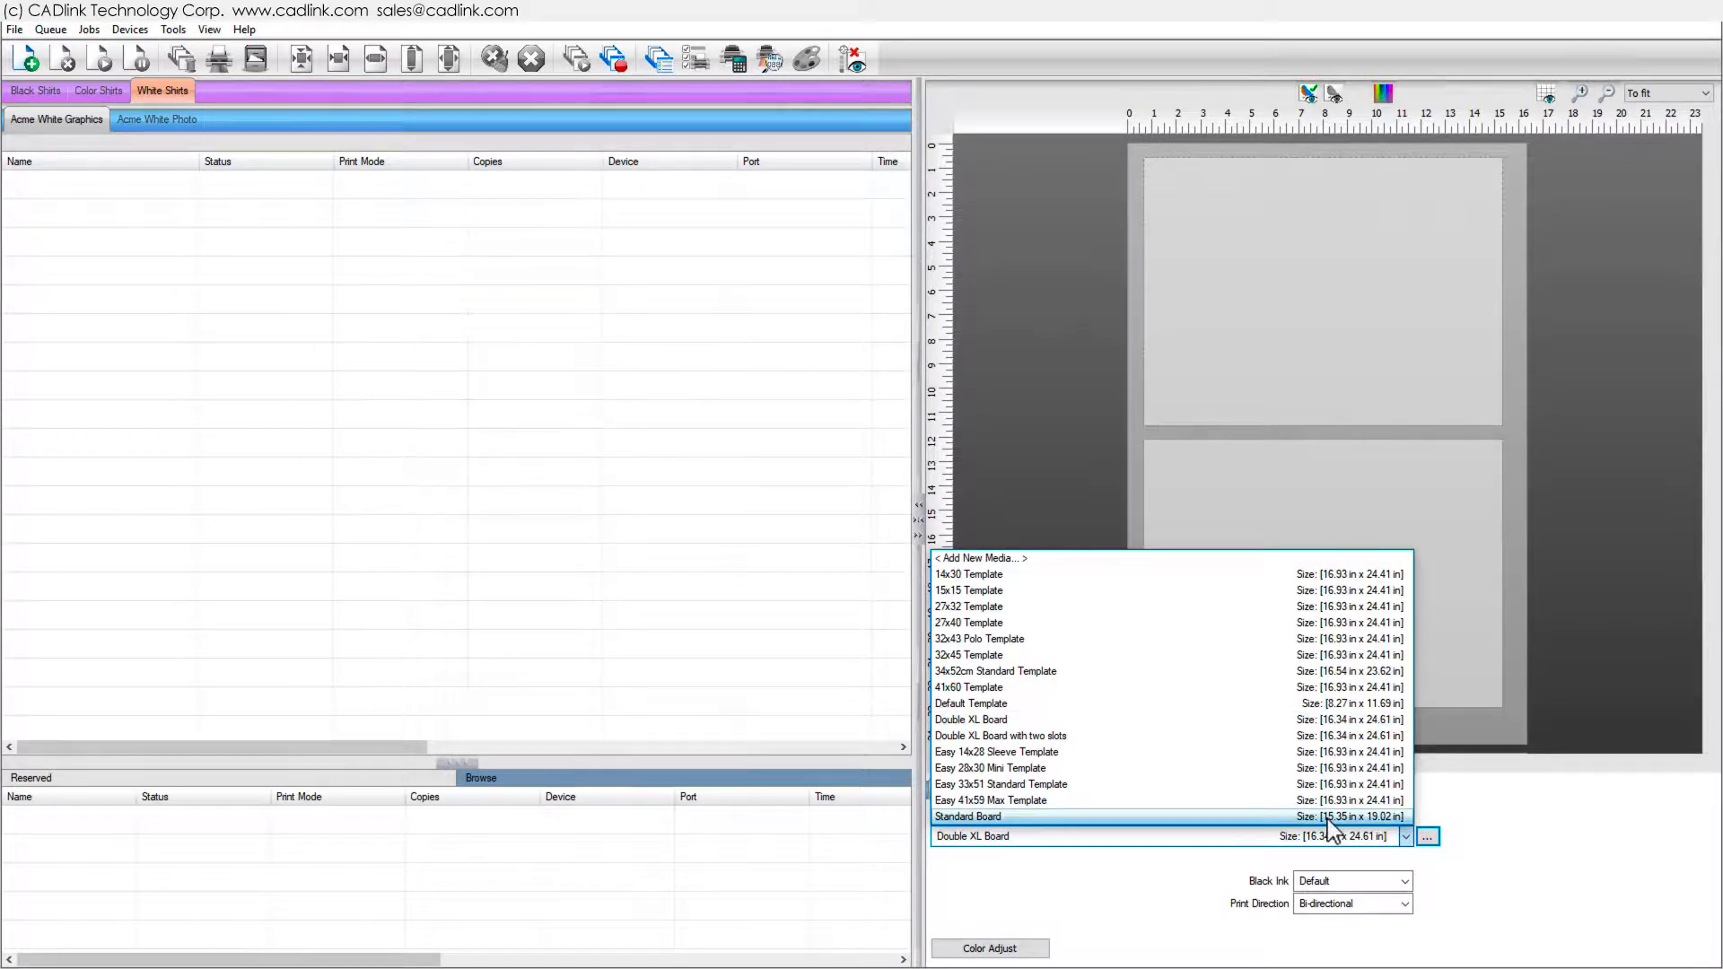
left_click(1302, 720)
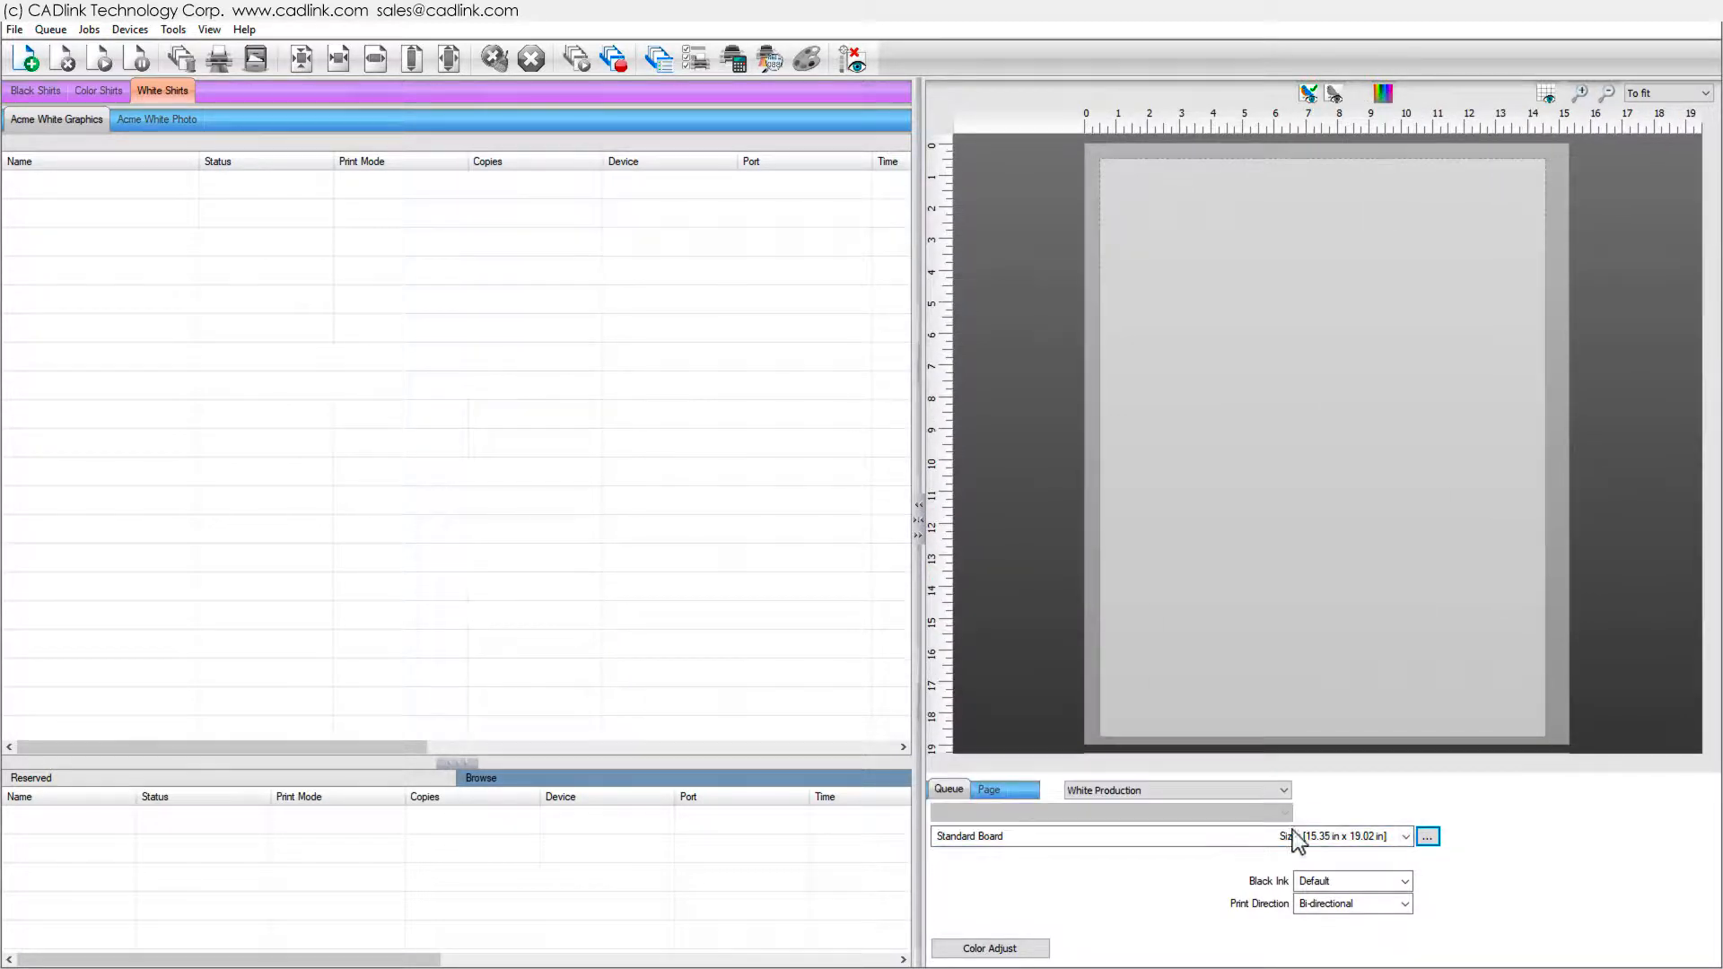
- In the queue's Layout Manager properties, enable Show 'Import Template Job' dialog and close the properties
left_click(50, 29)
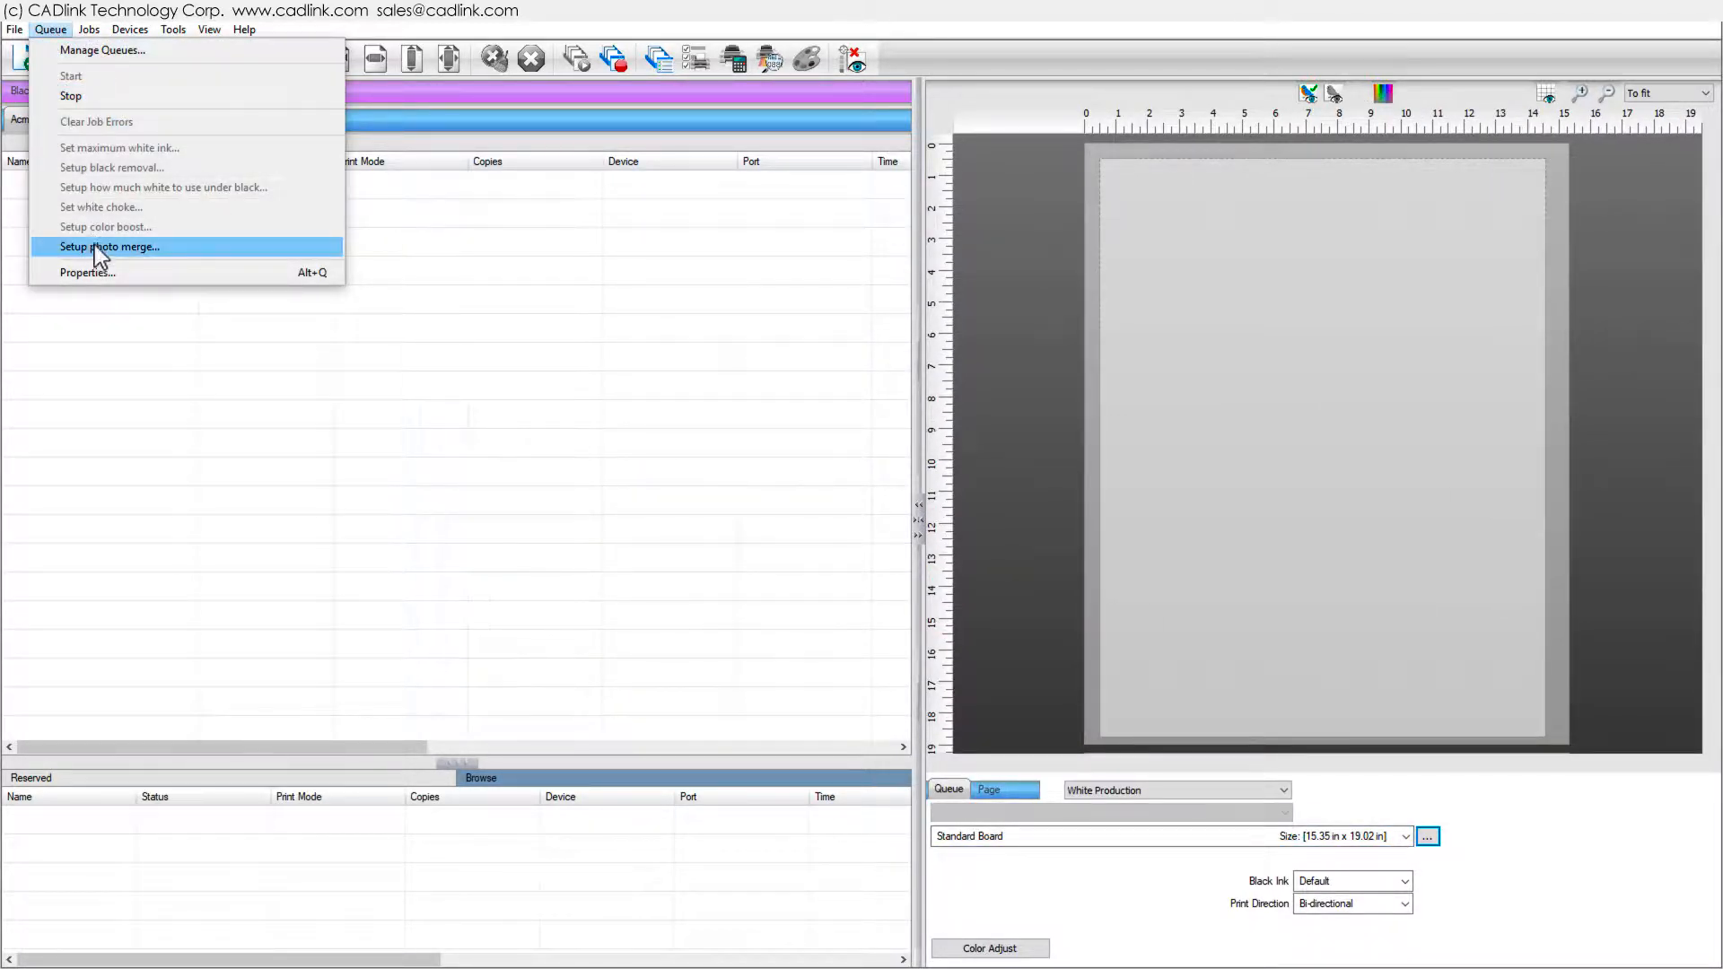
left_click(83, 273)
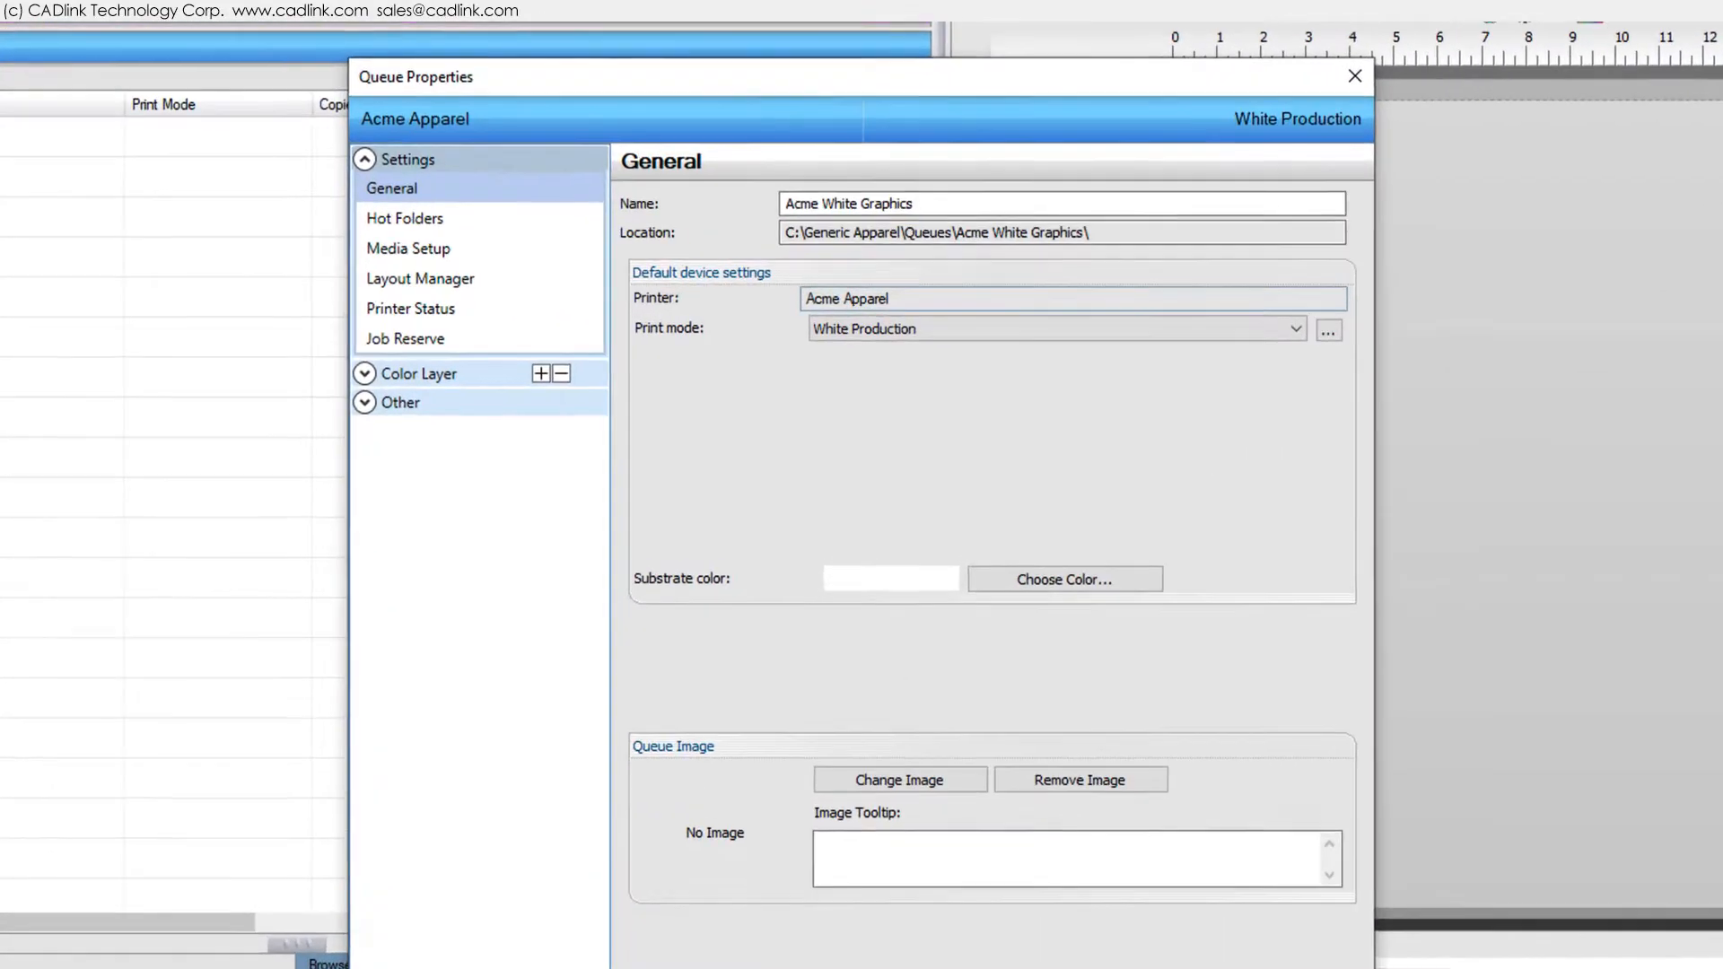
left_click(424, 278)
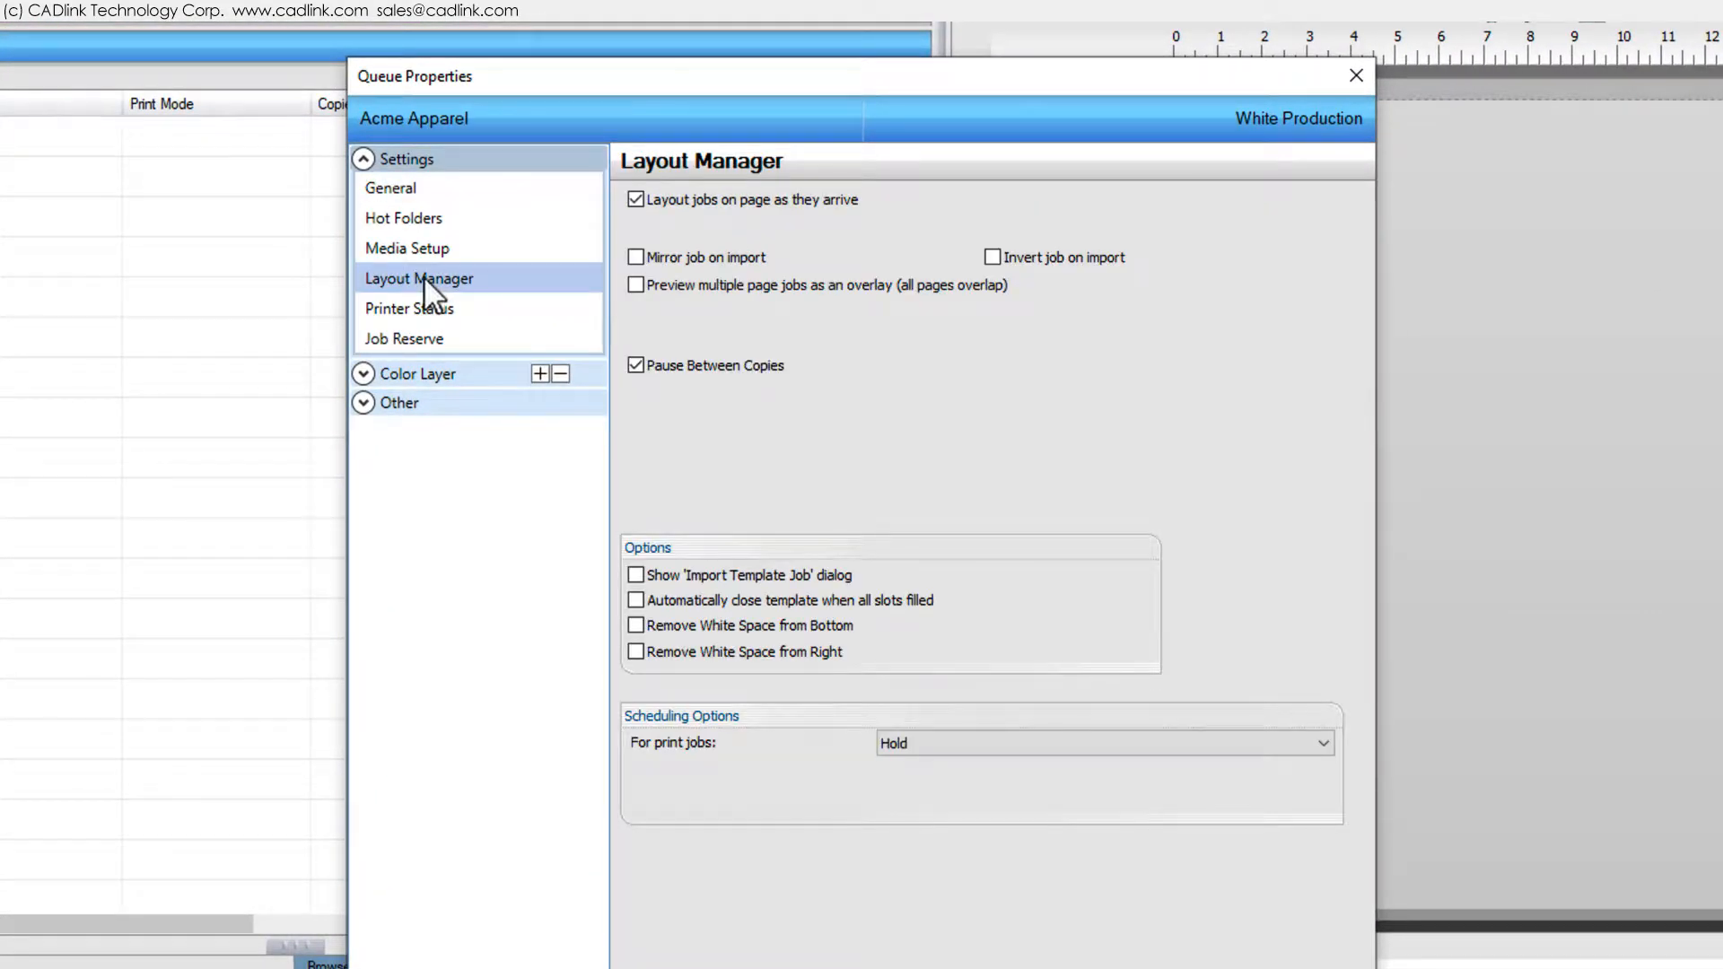
left_click(670, 575)
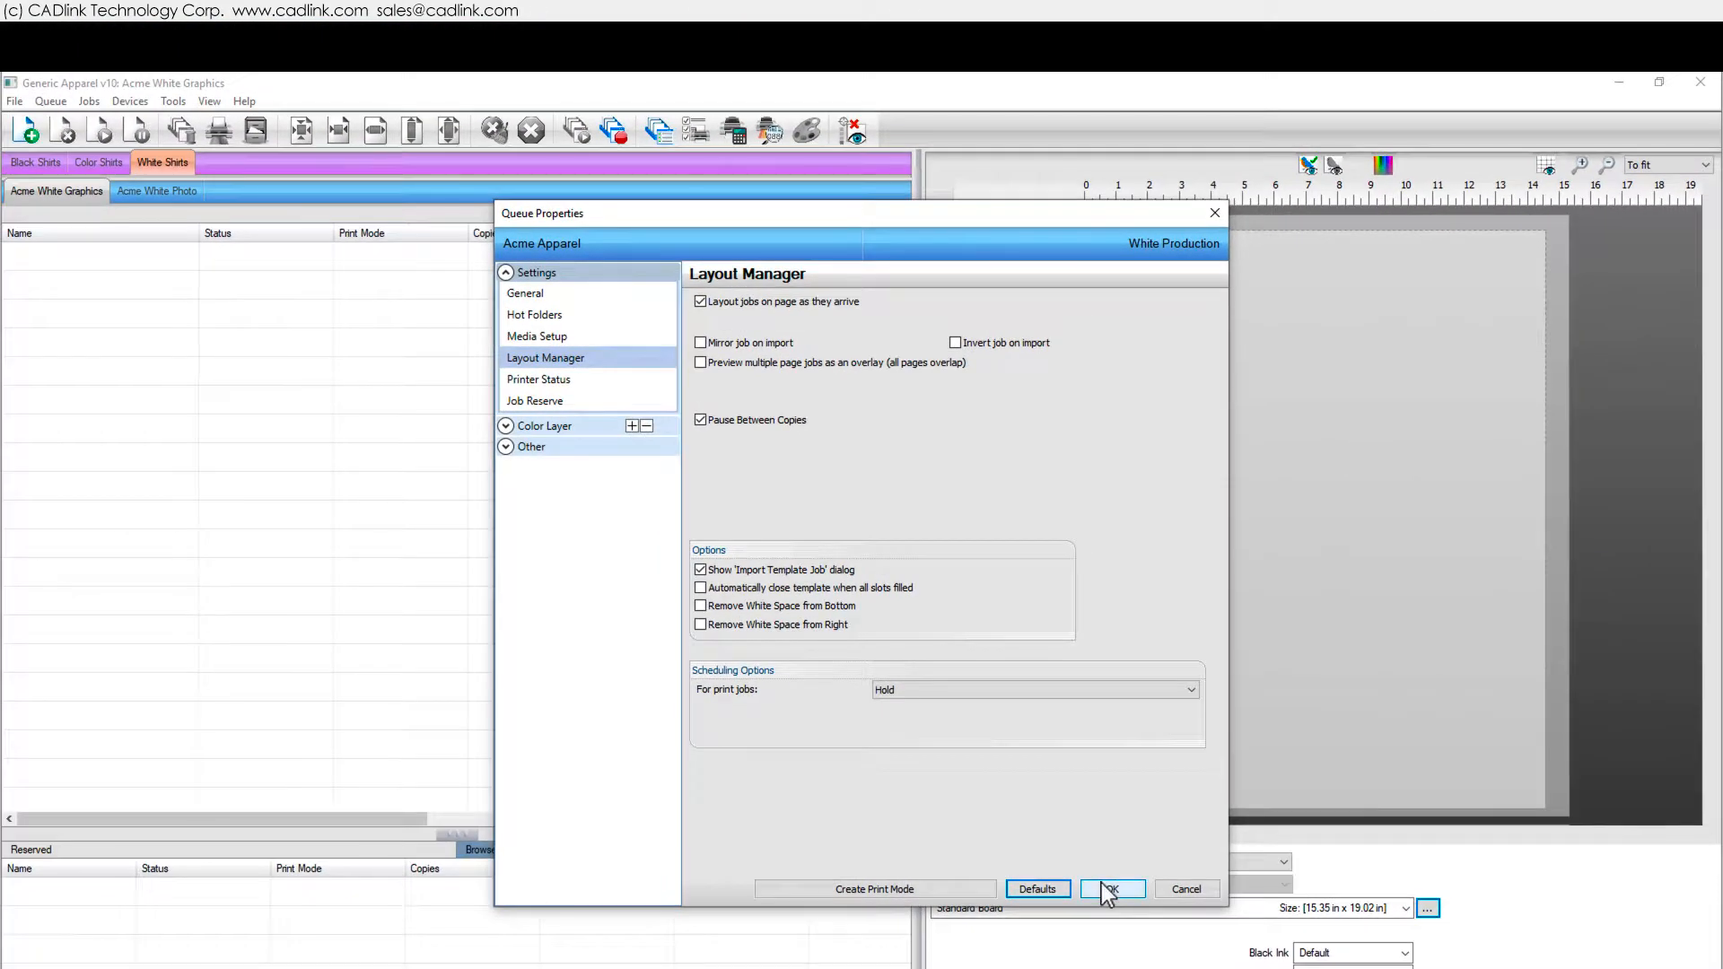
left_click(1197, 968)
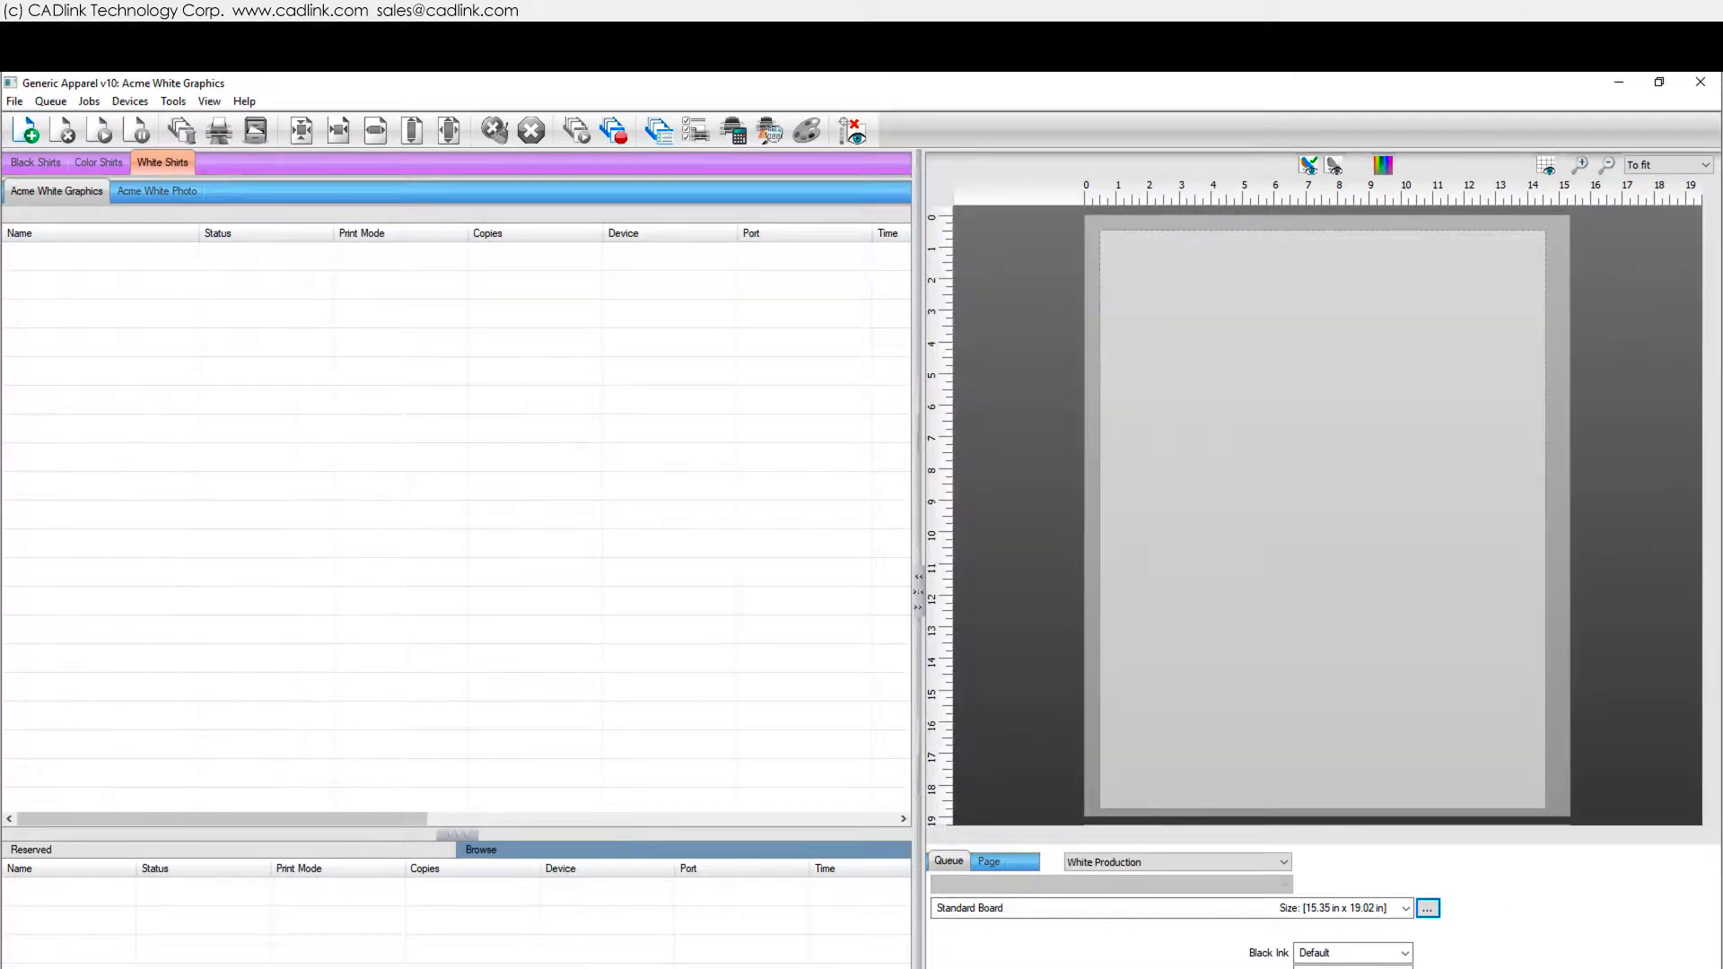
- Import Rainbow Rose.jpg into slot 2 of the Double XL Board with two slots template
left_click_drag(0, 453, 163, 404)
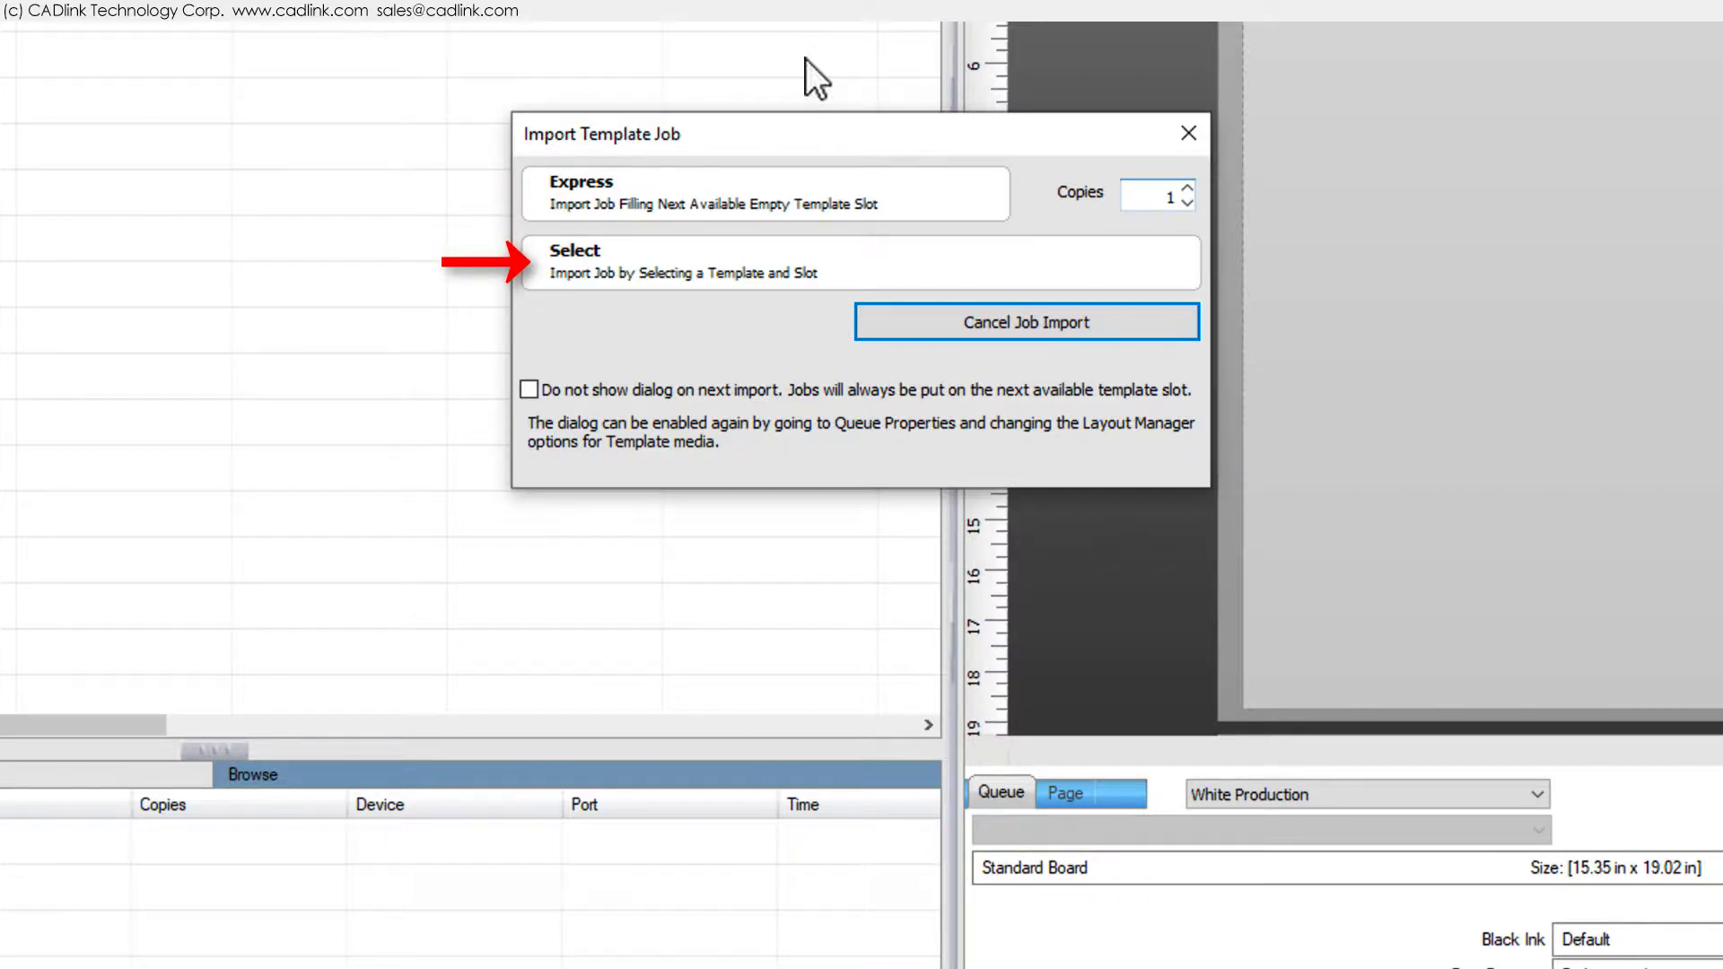
left_click(816, 274)
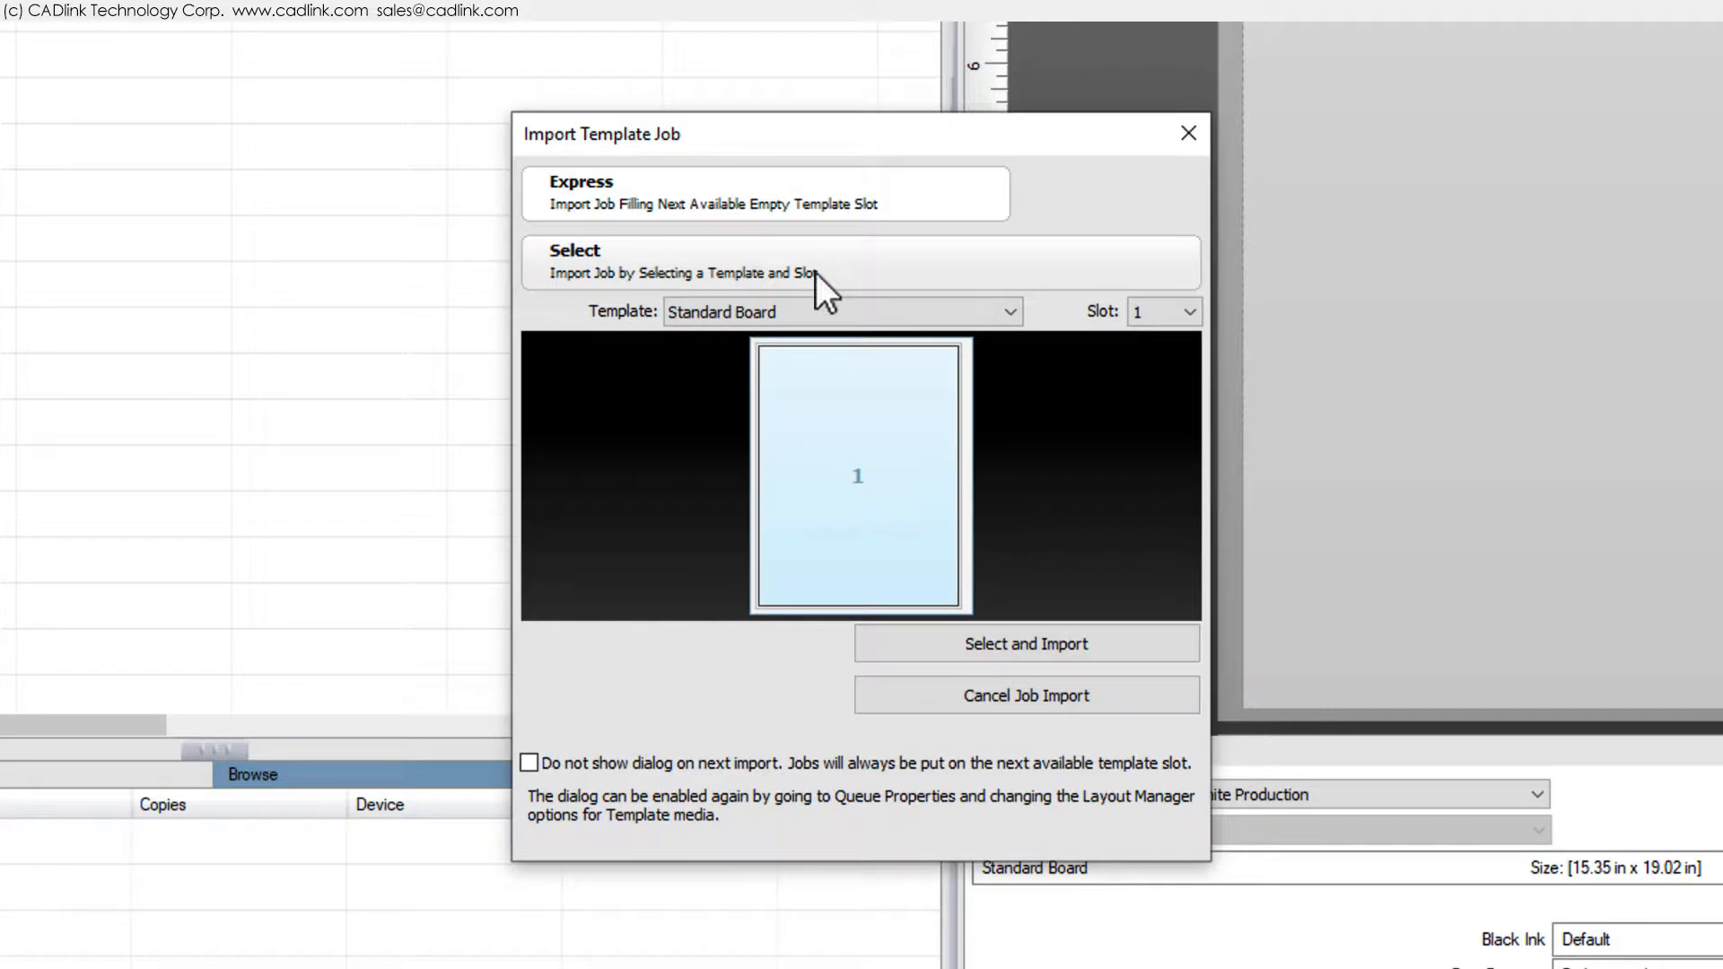
left_click(881, 310)
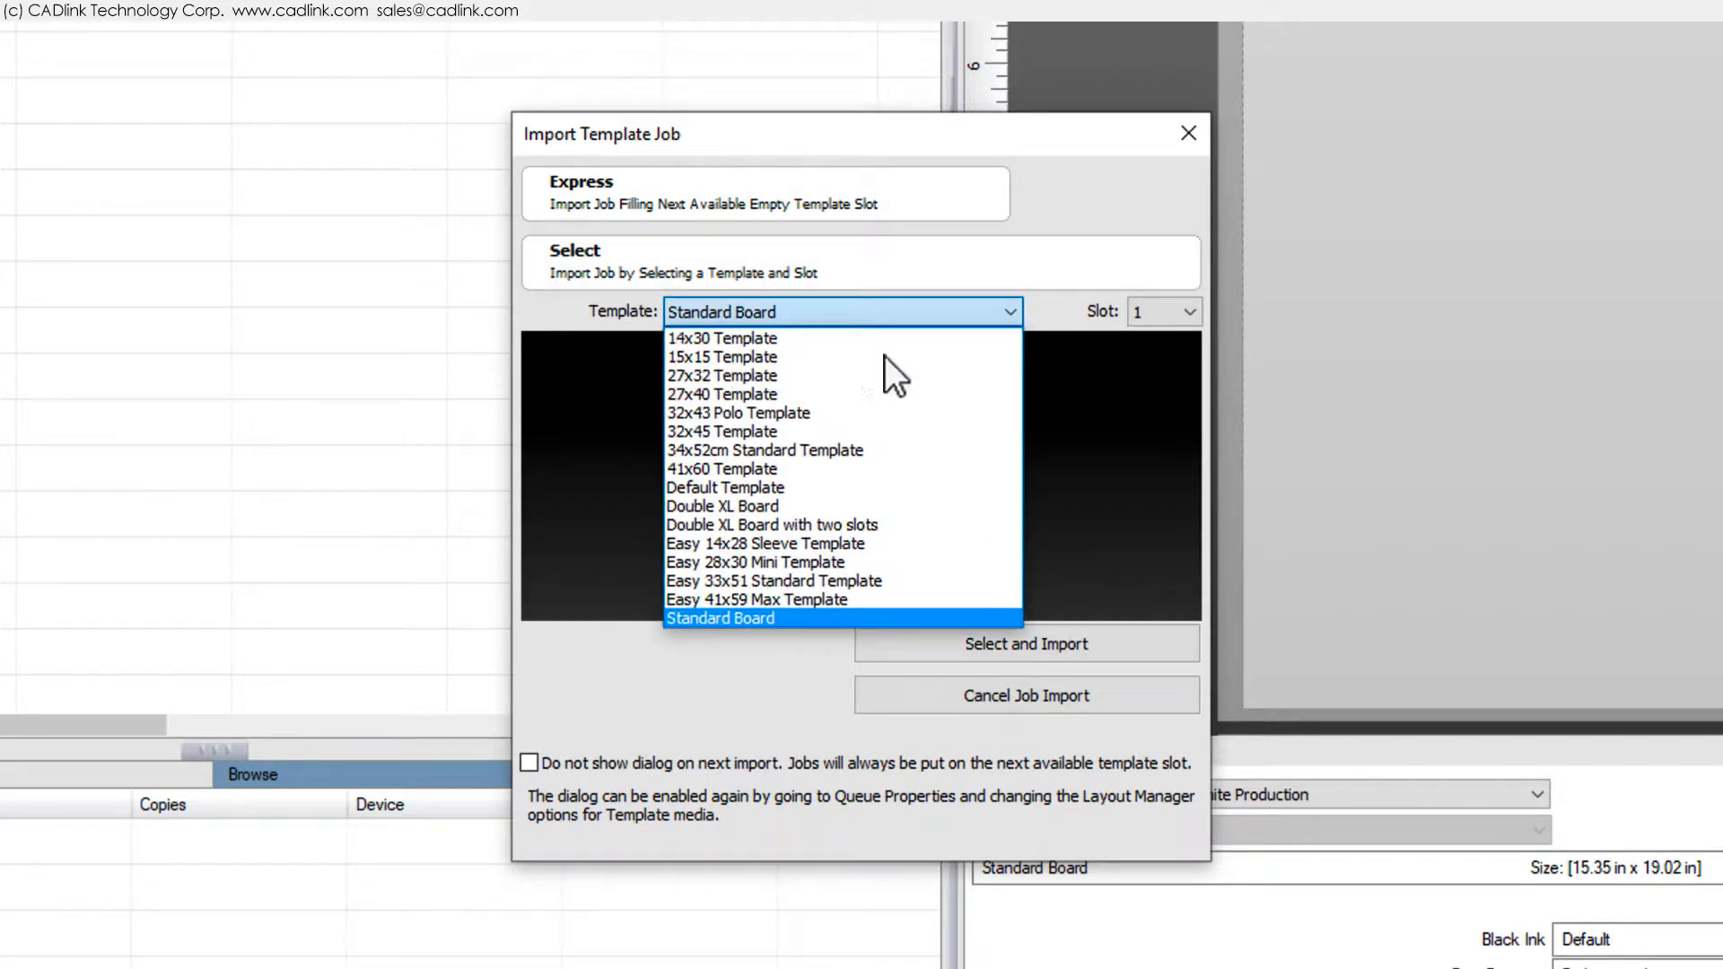
left_click(874, 523)
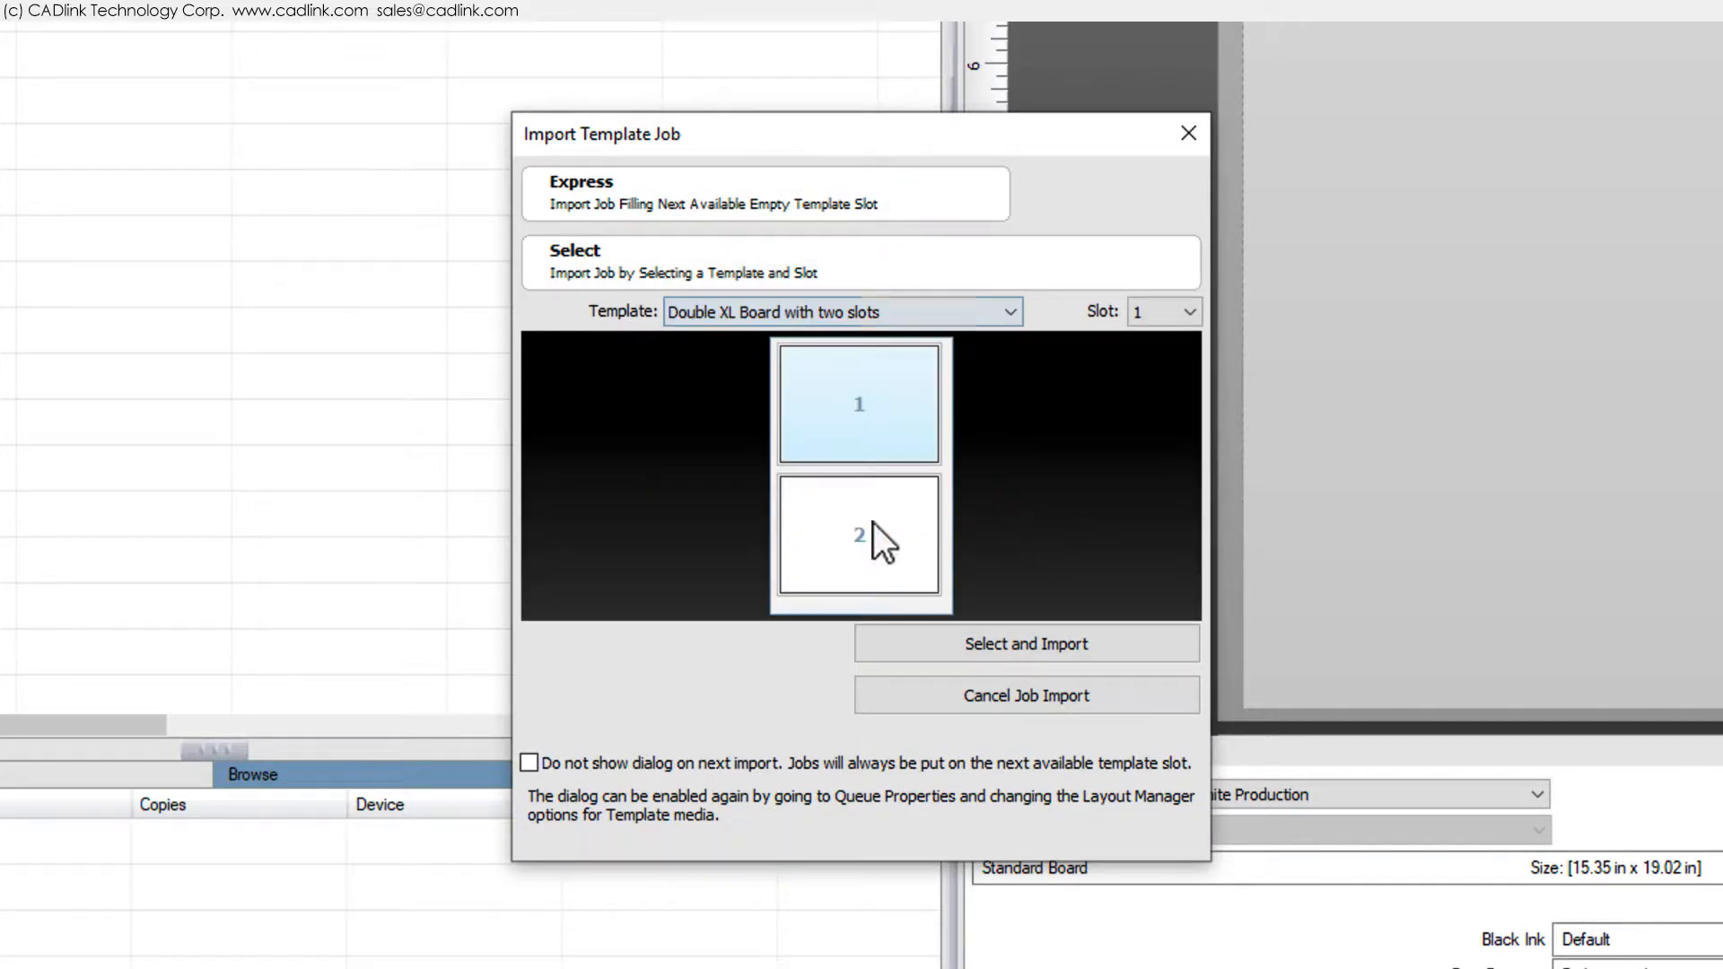
left_click(912, 481)
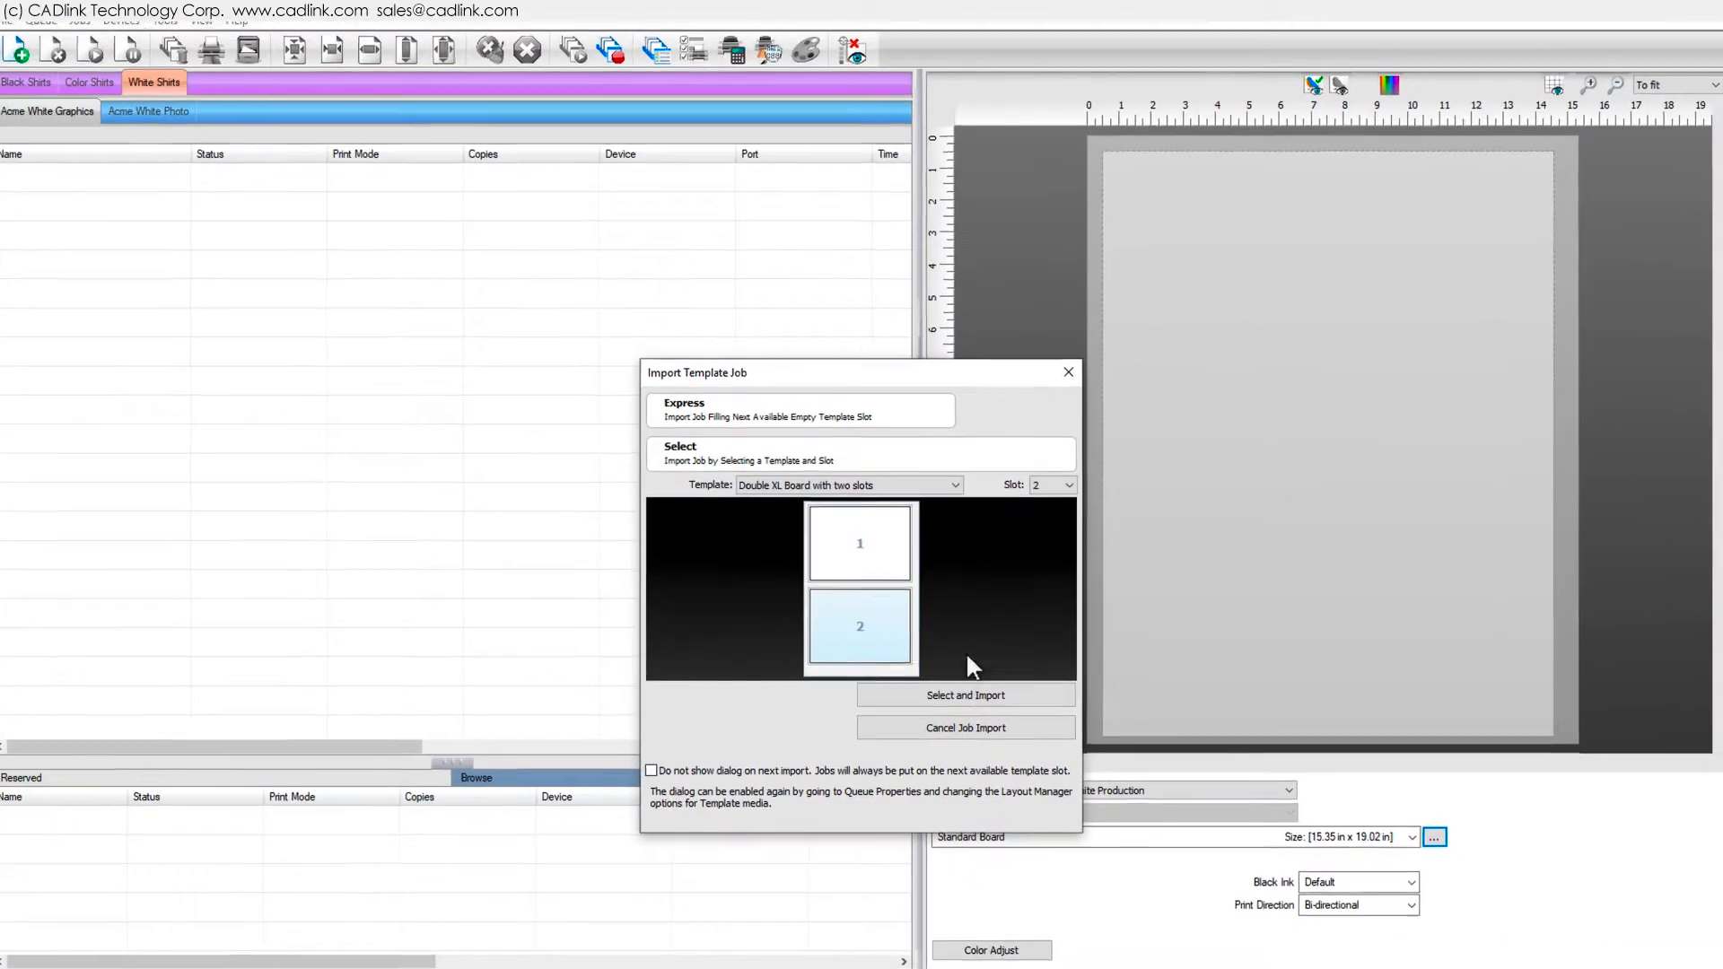
left_click(978, 697)
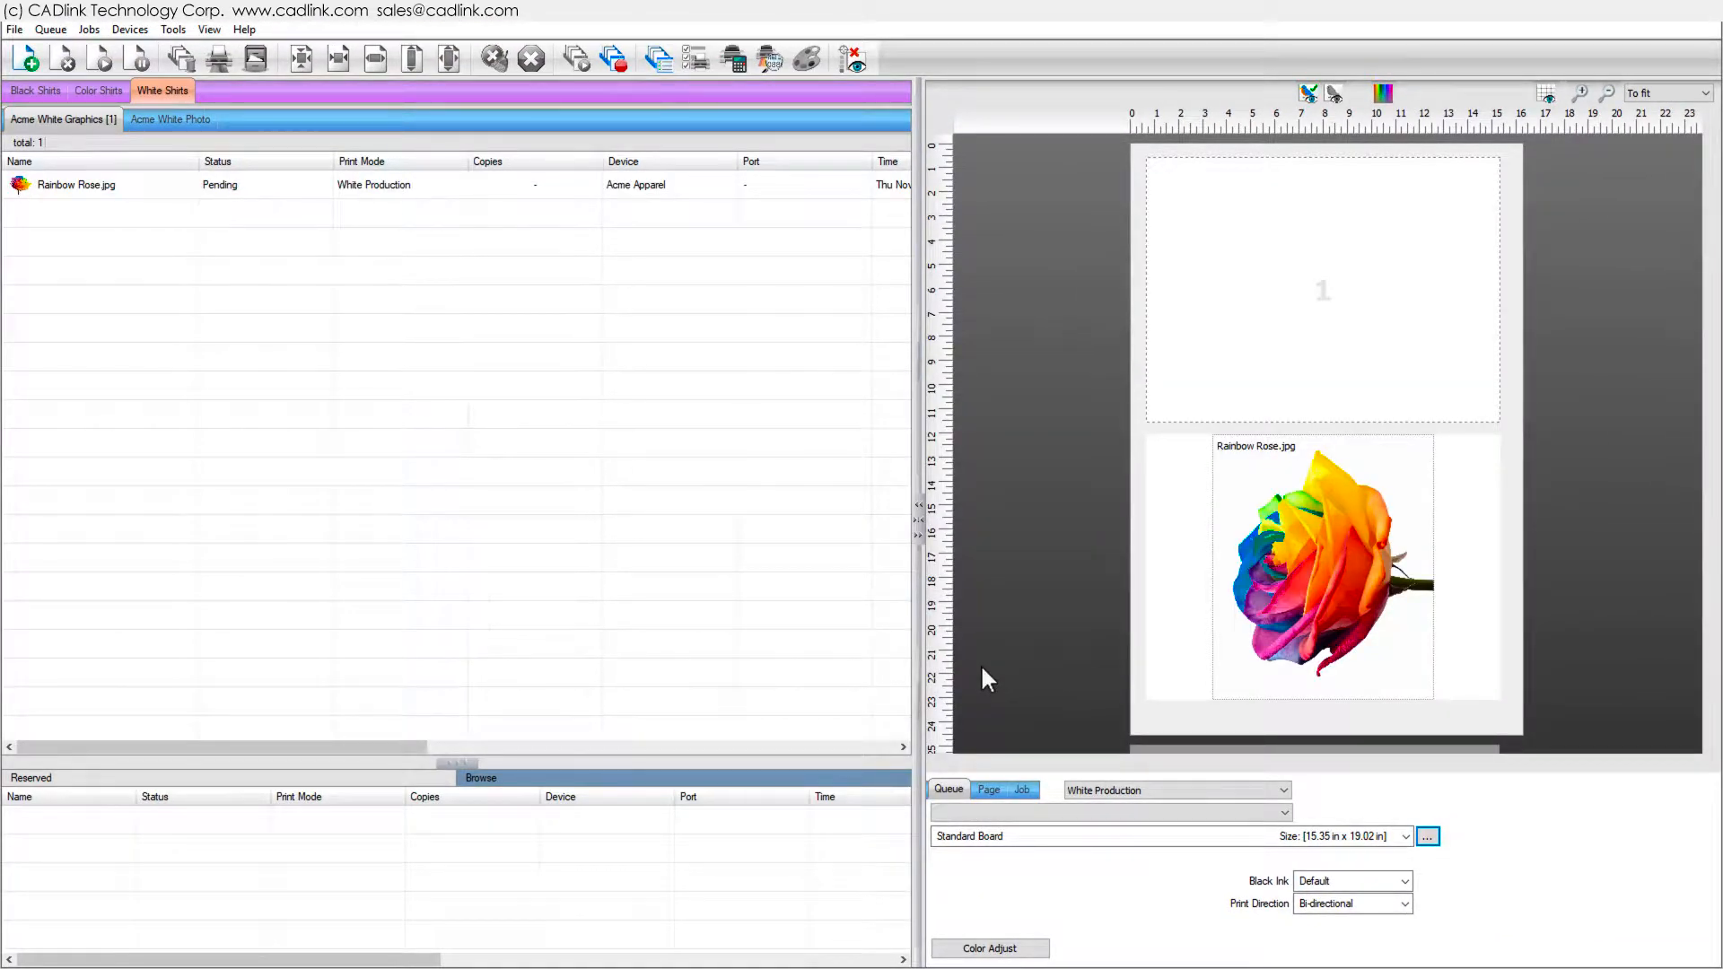
- Select the imported Rainbow Rose job and delete it from the queue
left_click(151, 191)
left_click(66, 60)
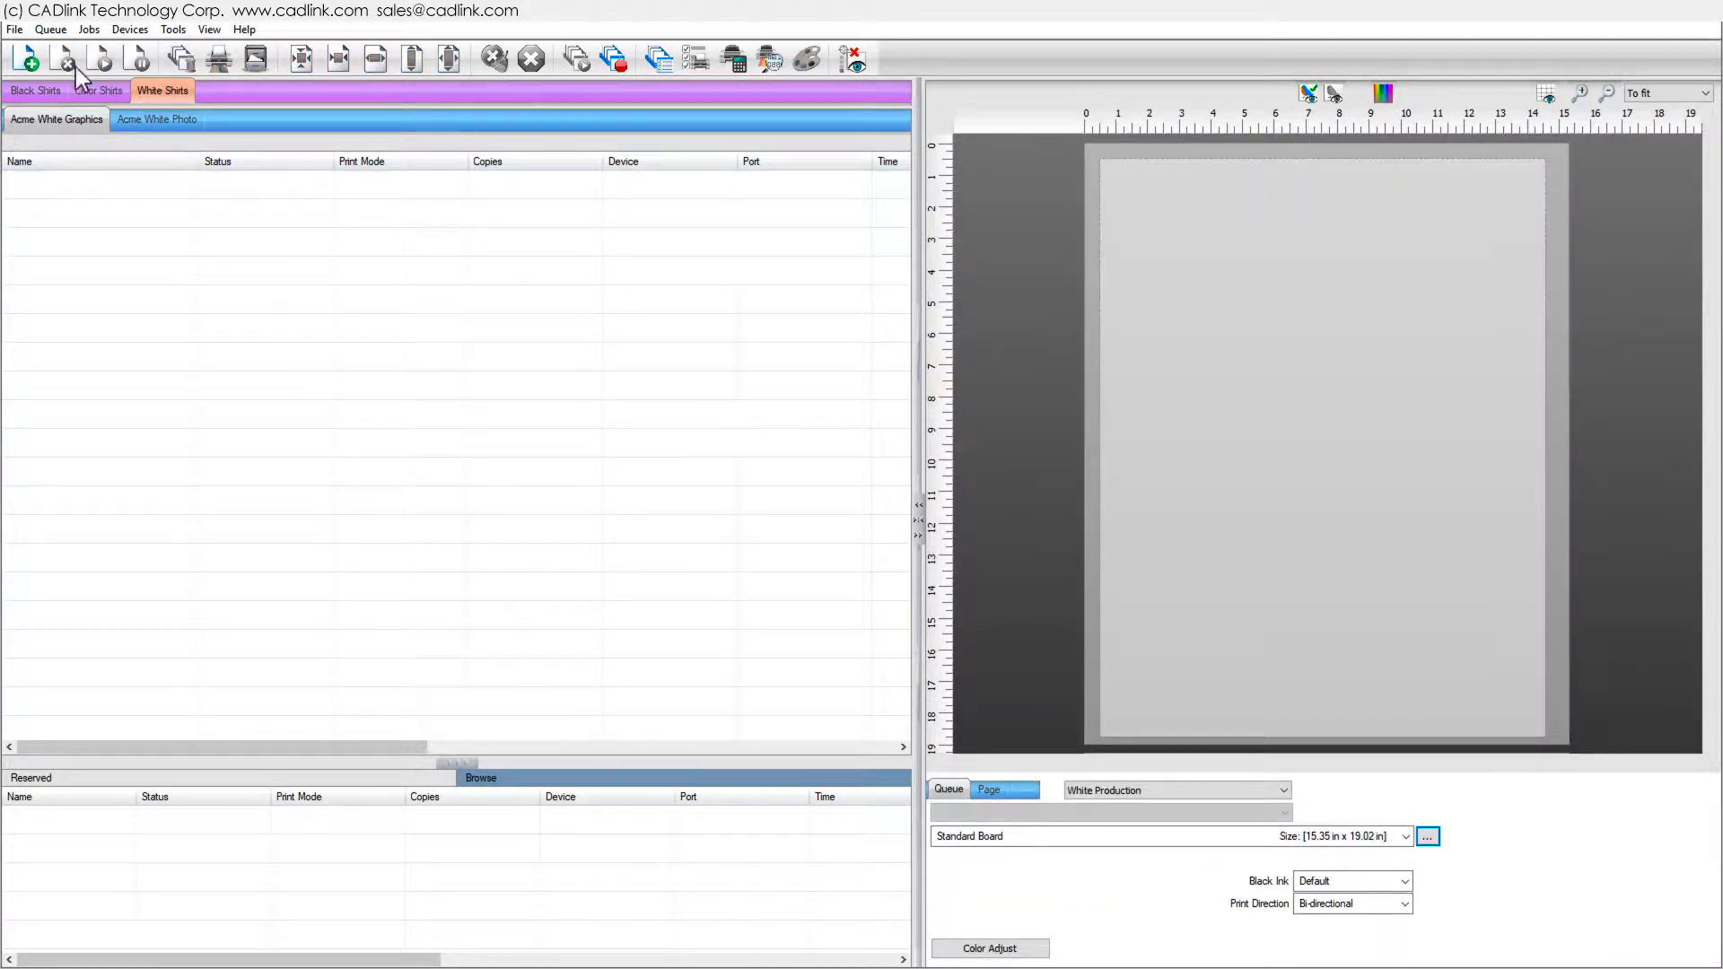
- Open the Standard Board template setup and rename it Standard Board Top Middle
left_click(1430, 838)
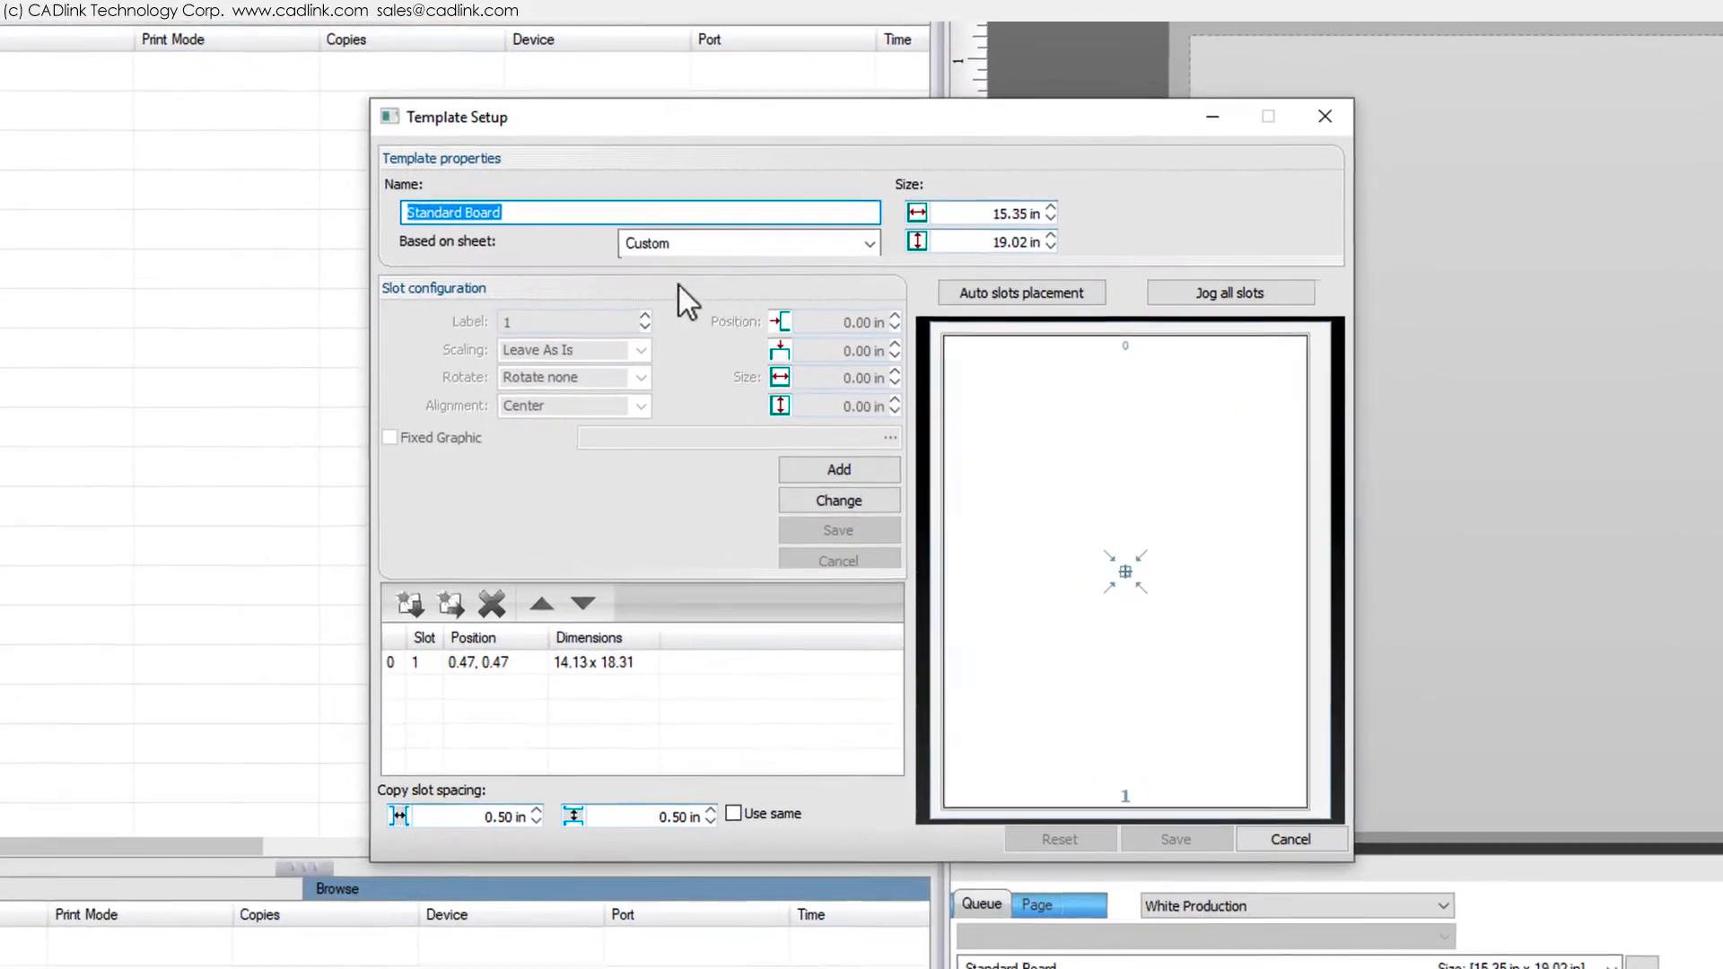
left_click(619, 215)
type("Top Middle")
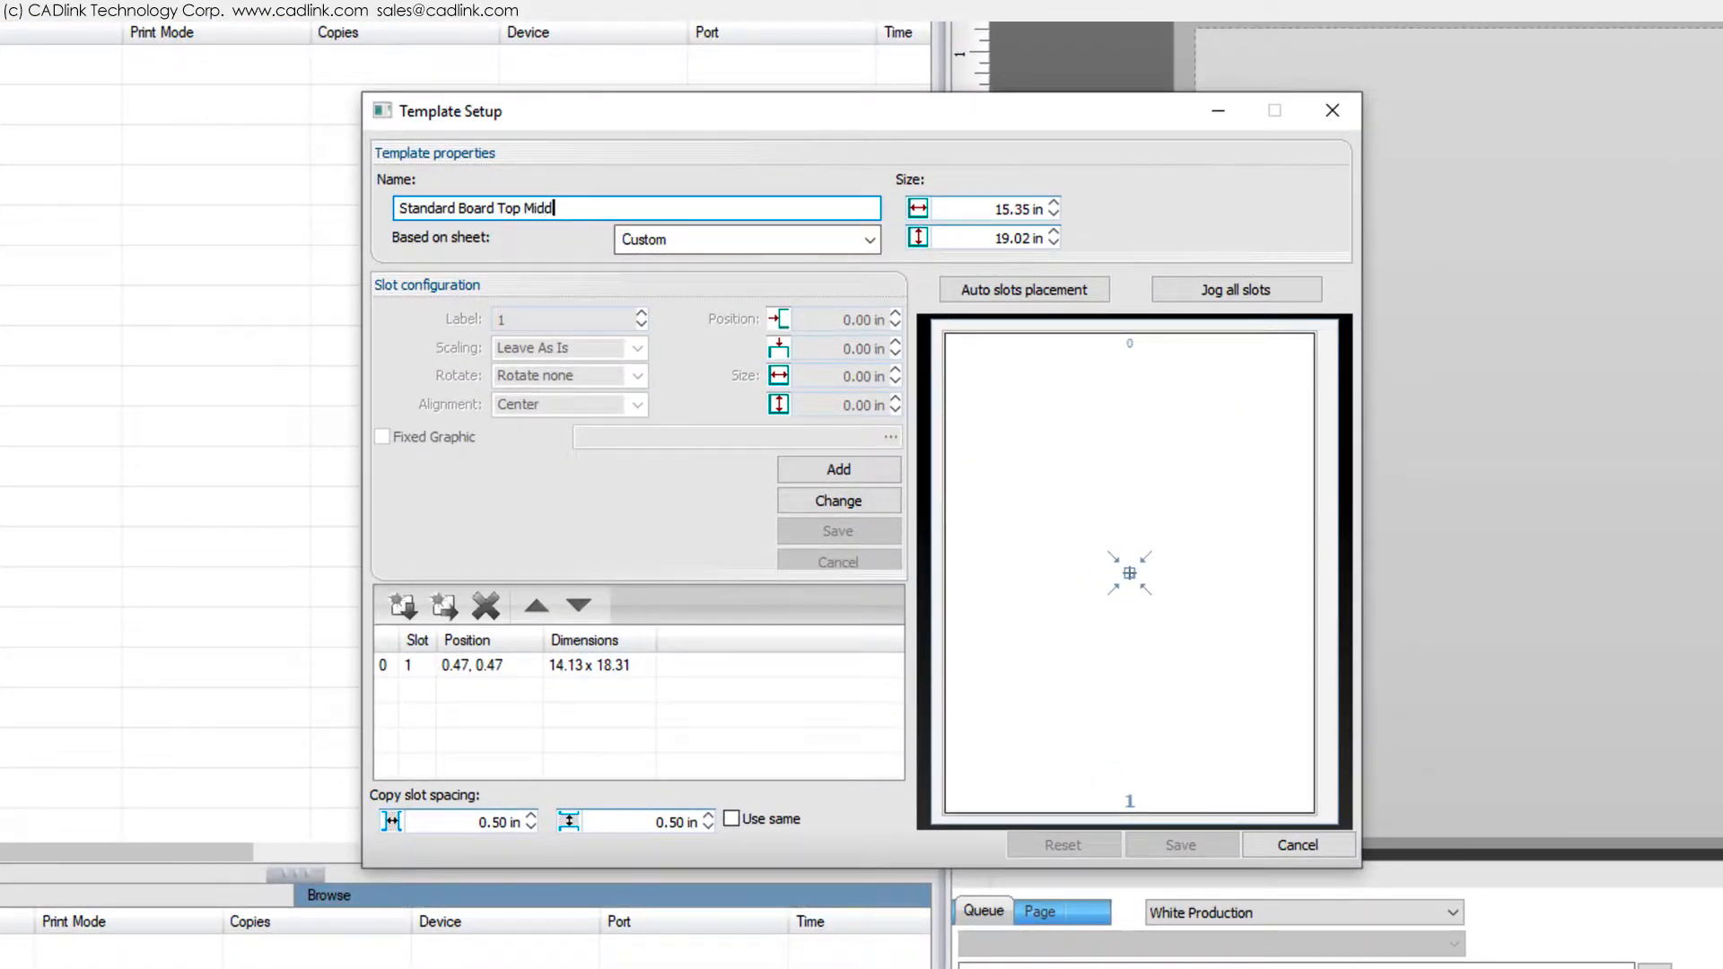
- Set the template slot's alignment to Top Middle, save the slot and save the template
left_click(1119, 494)
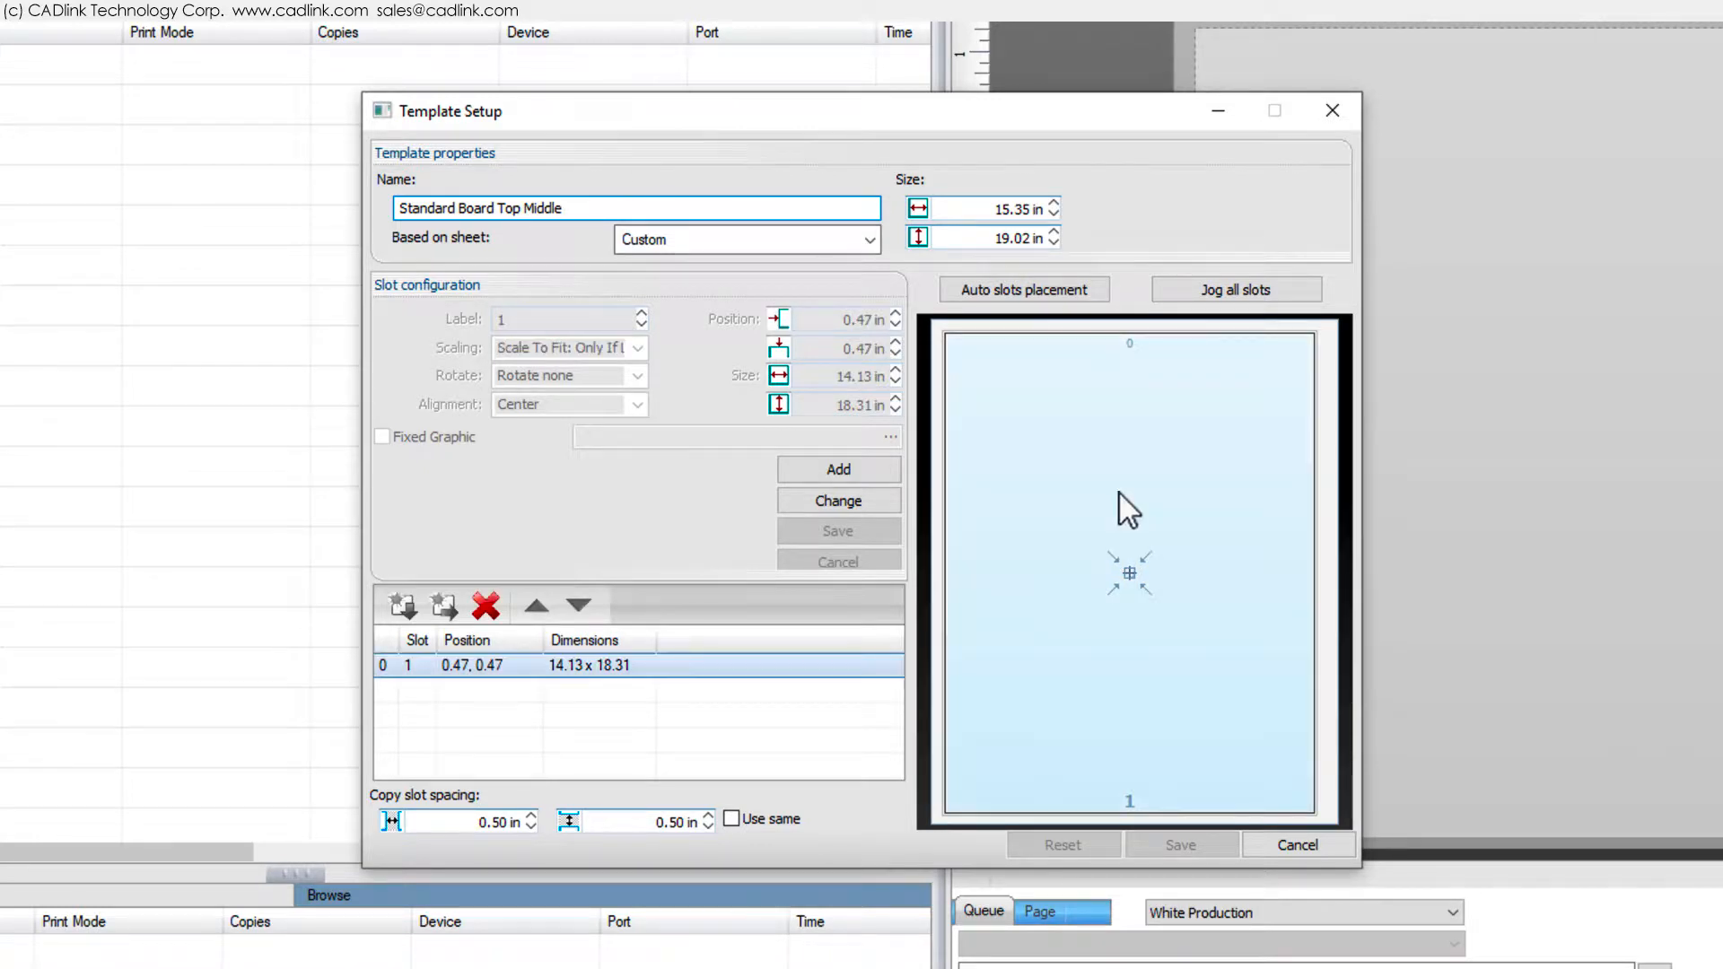
left_click(872, 500)
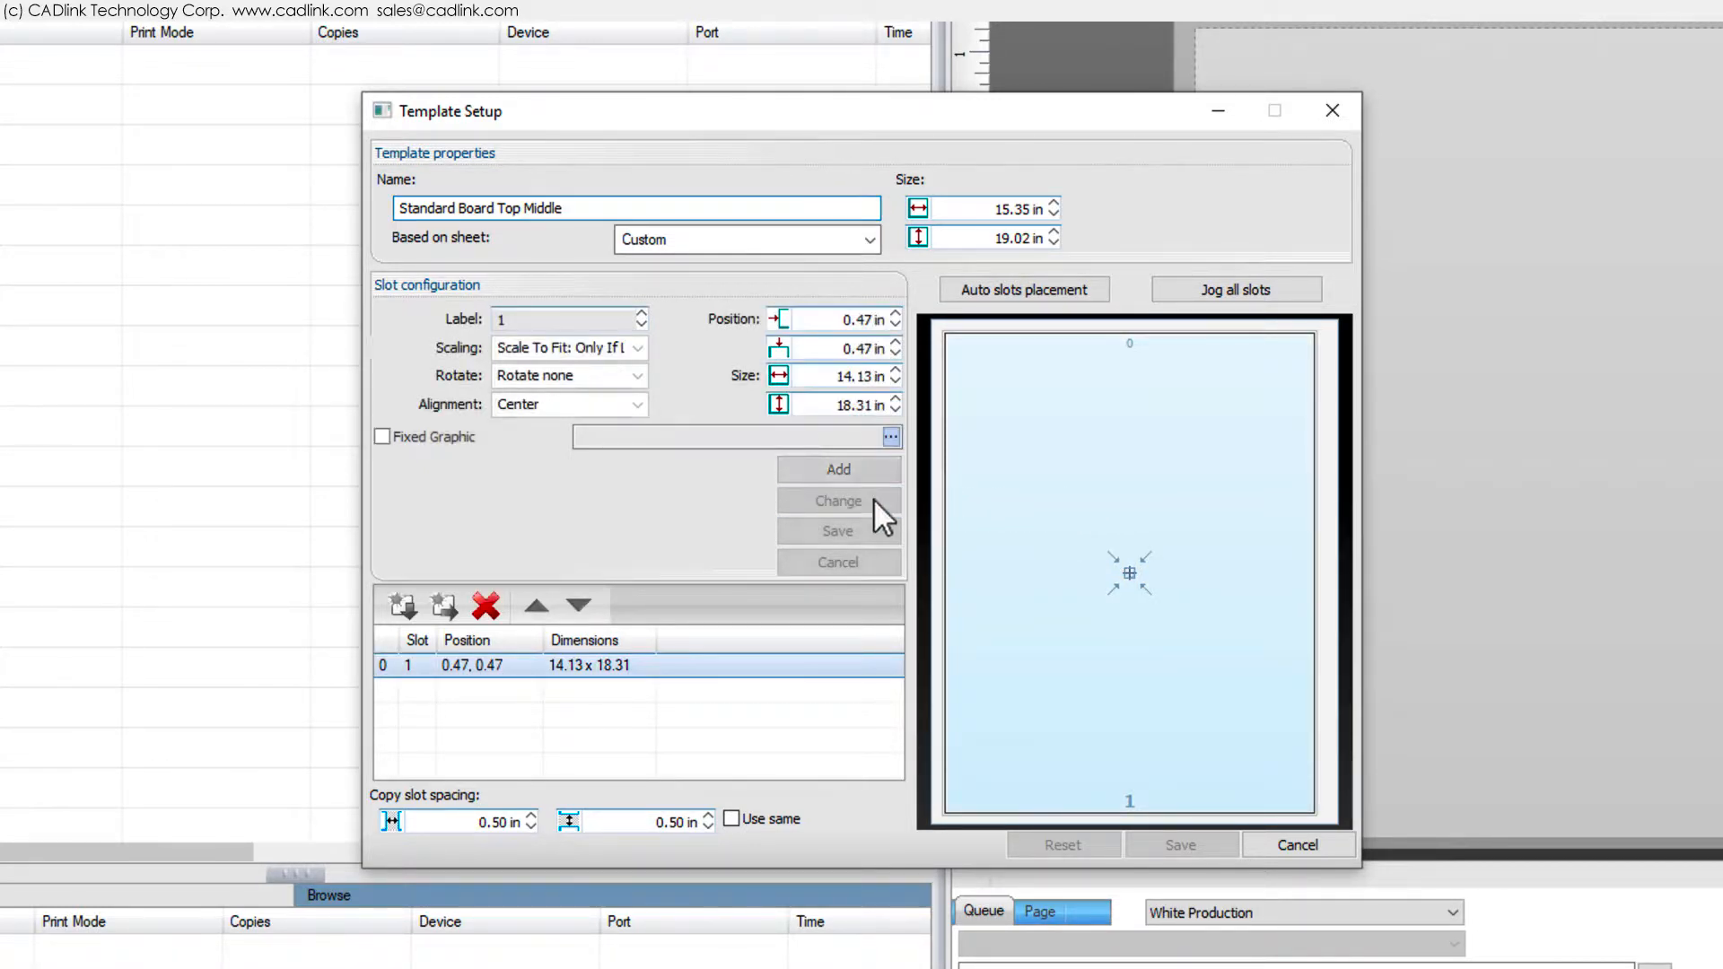
left_click(645, 402)
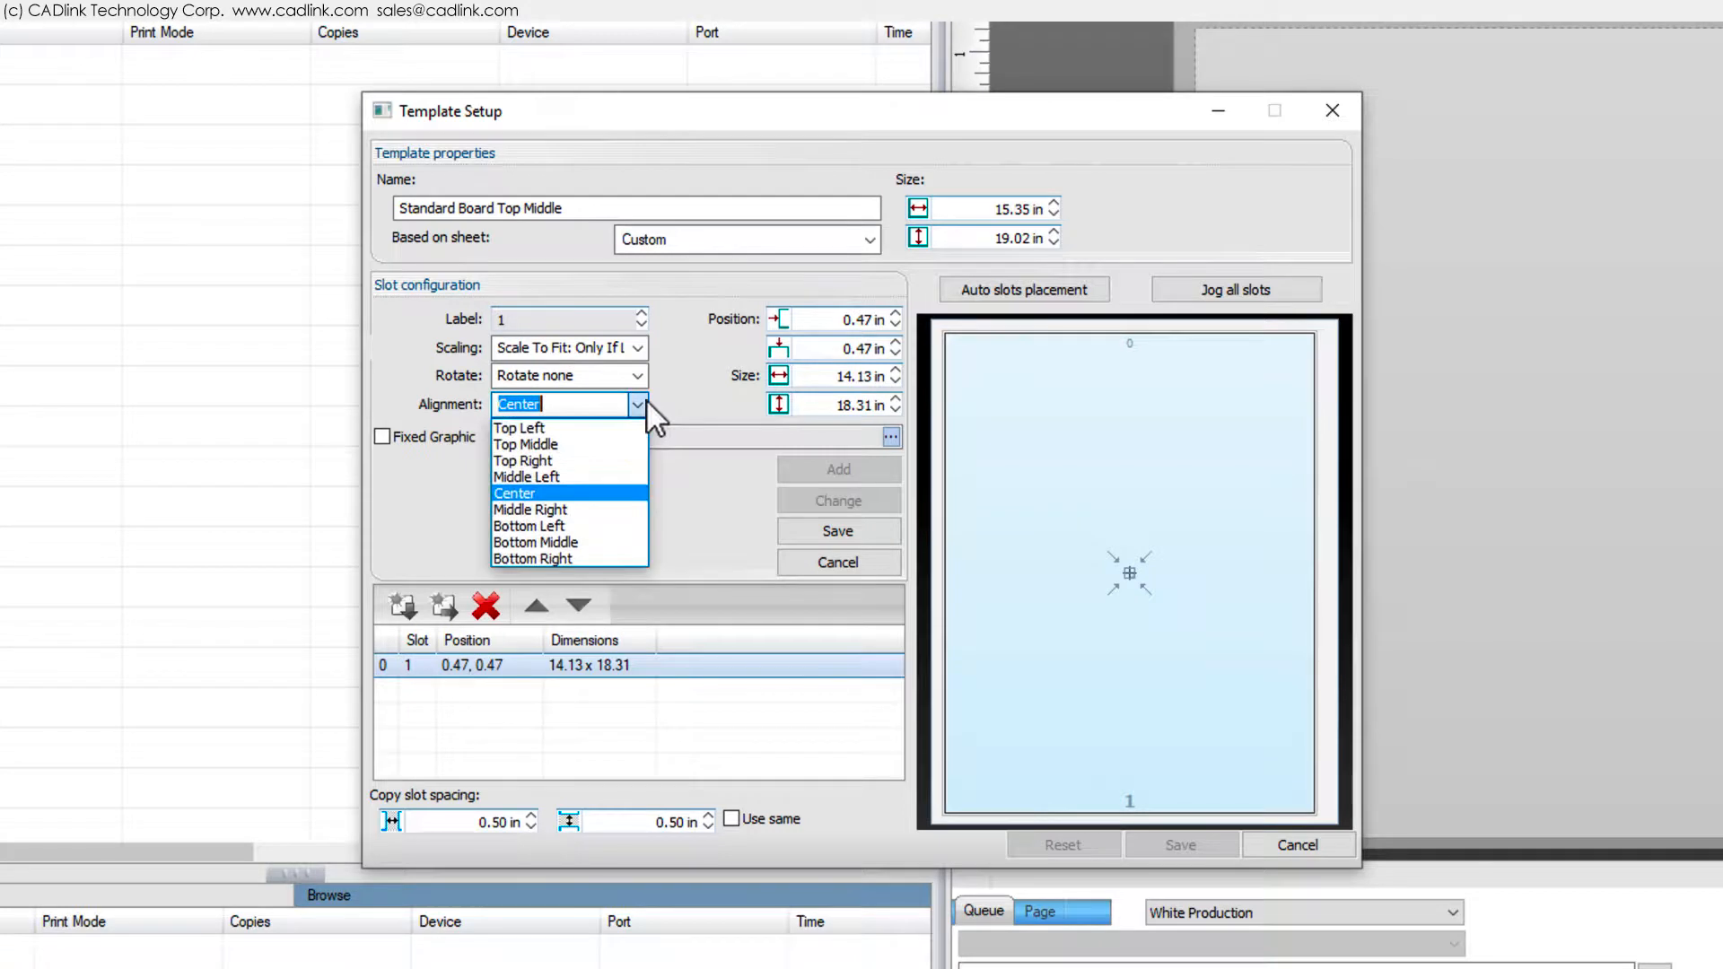
left_click(611, 444)
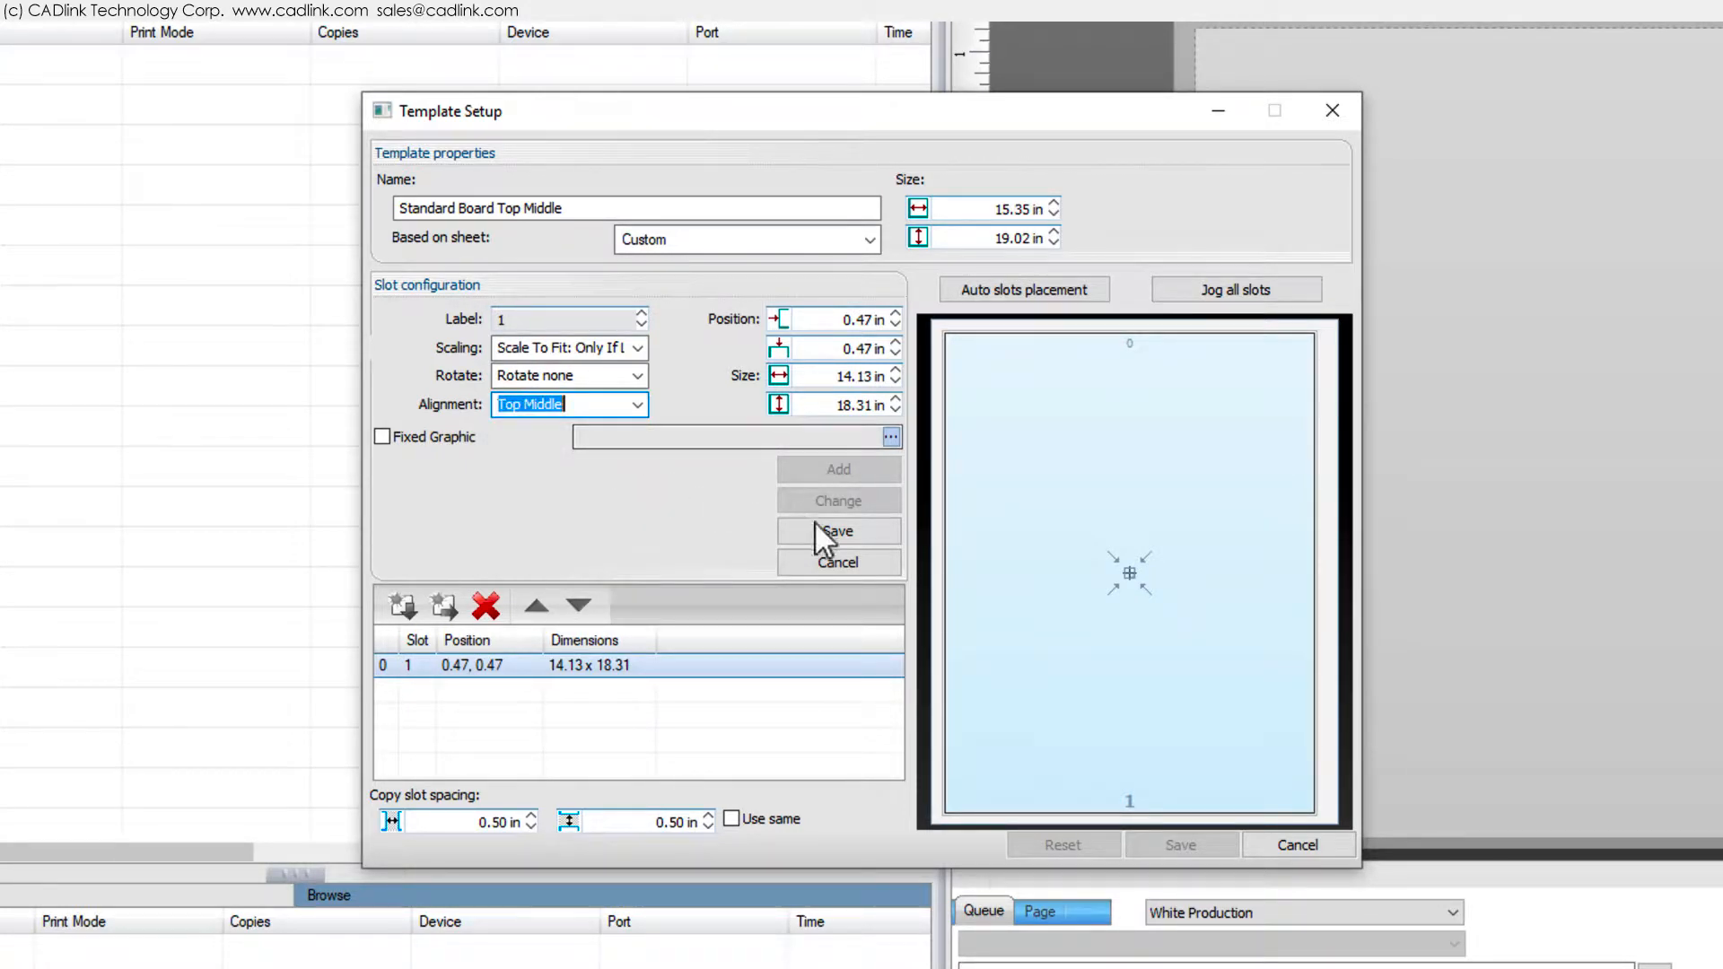
left_click(876, 533)
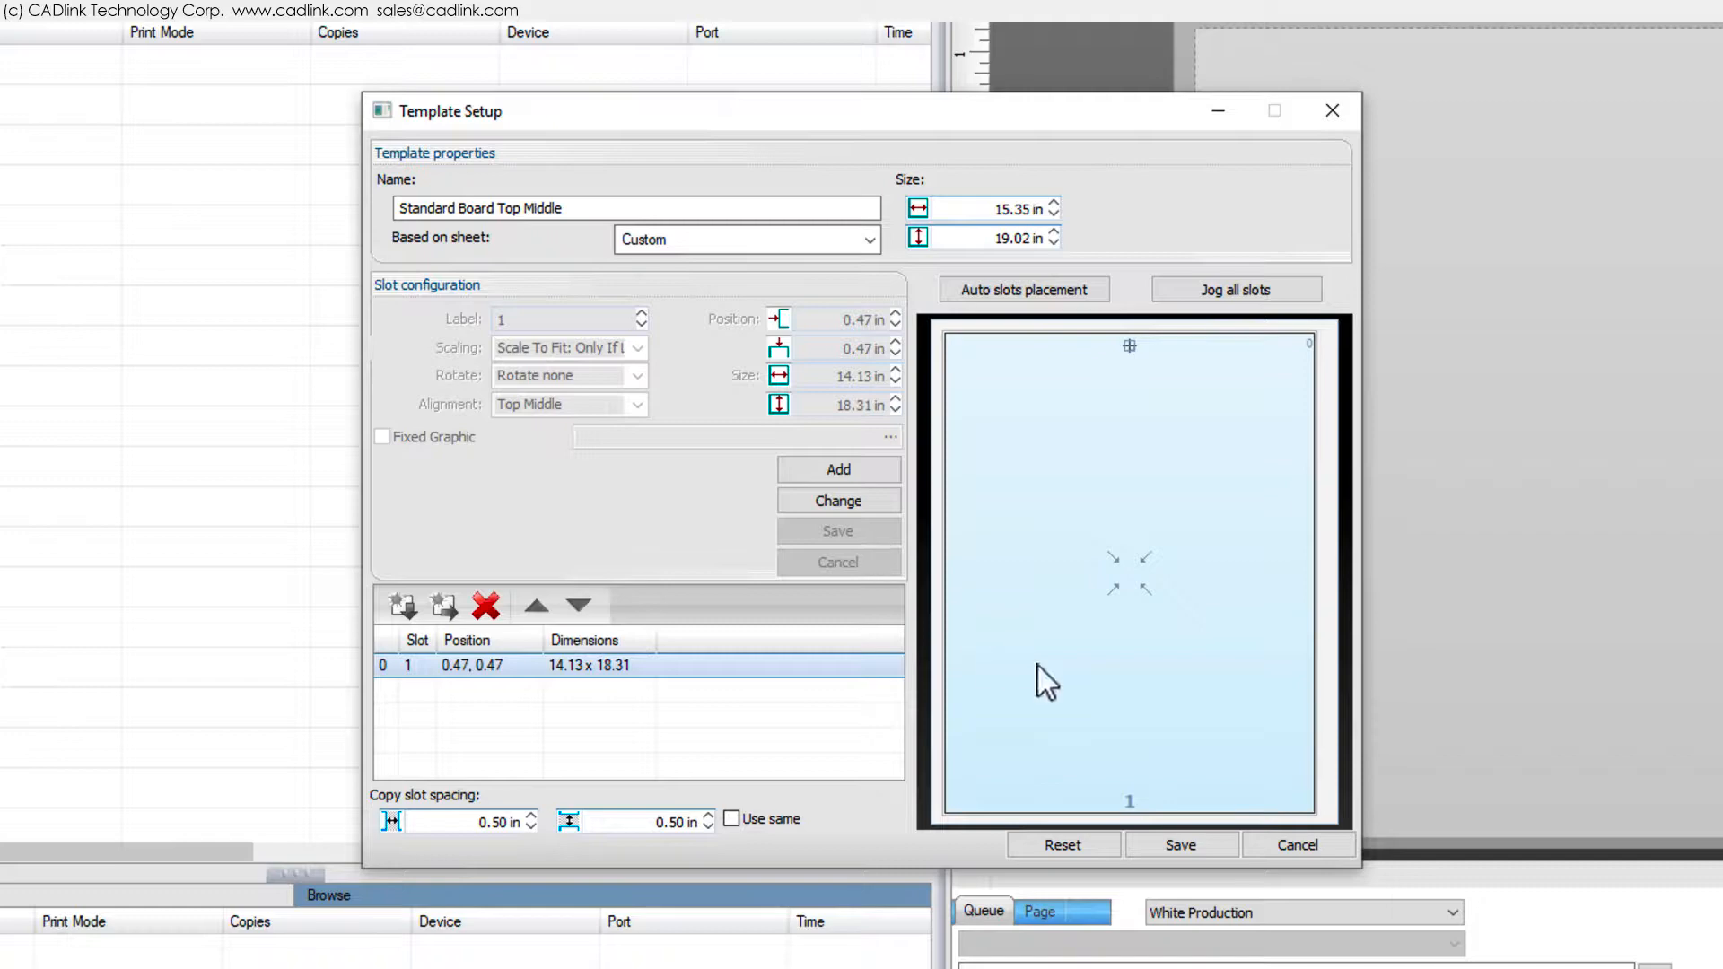
left_click(1200, 845)
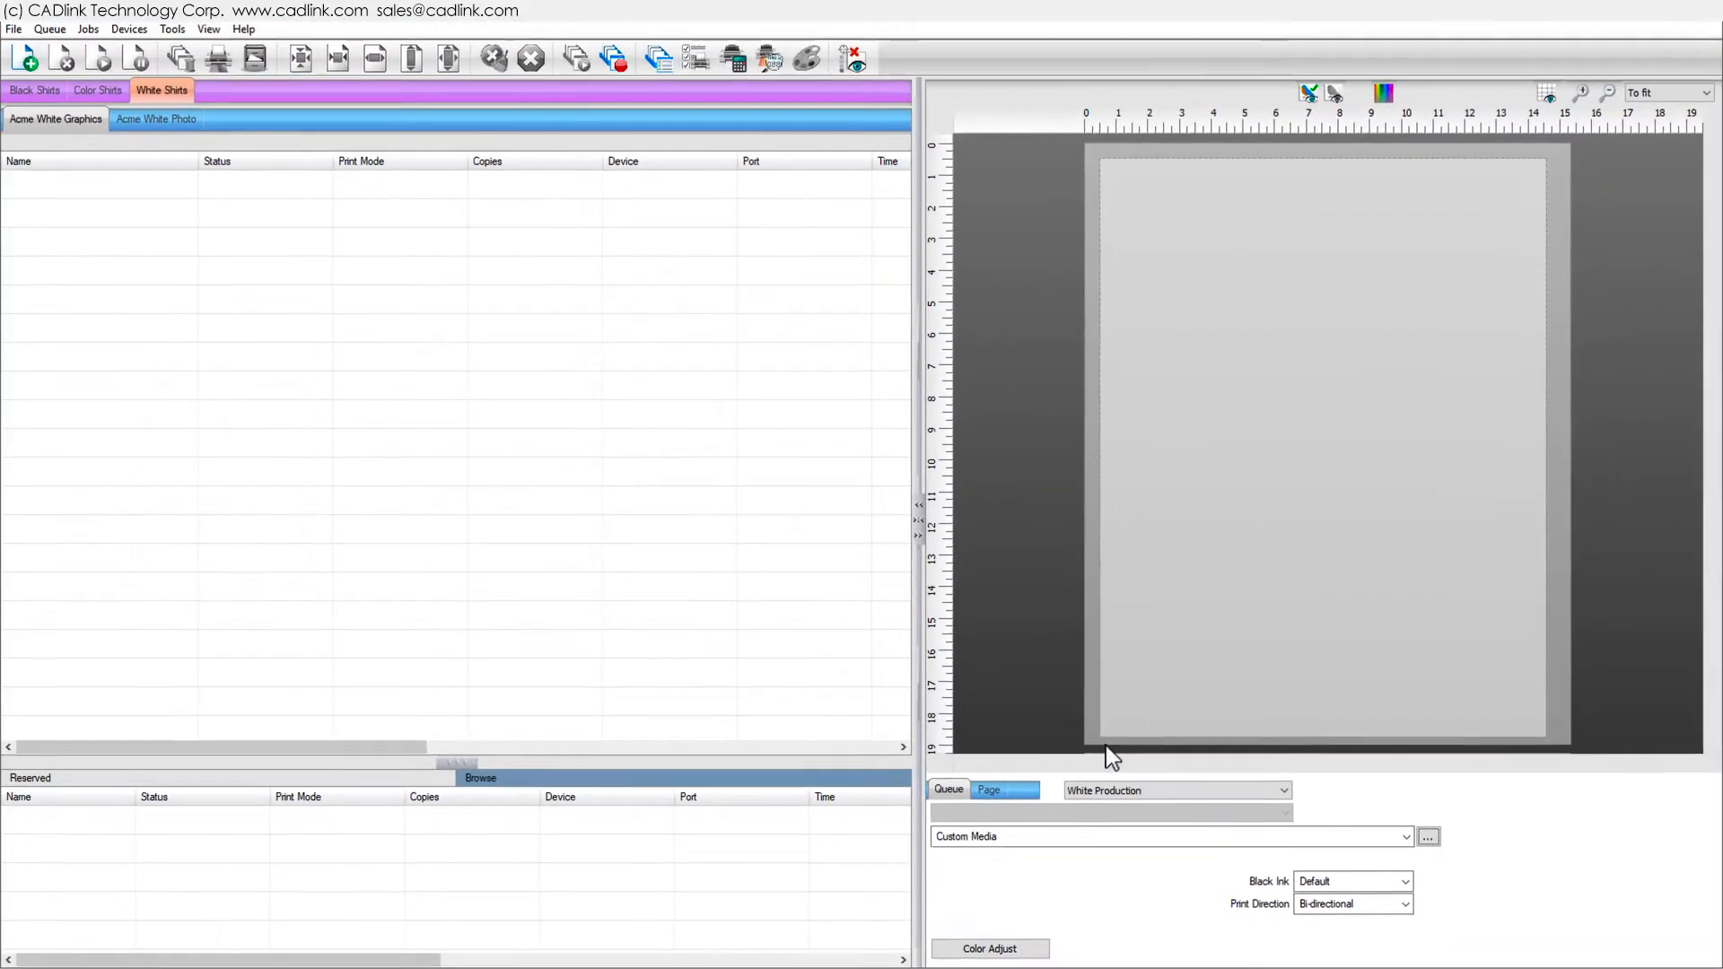
- Select Standard Board Top Middle as the page media and import a job with Express template import
left_click(1382, 835)
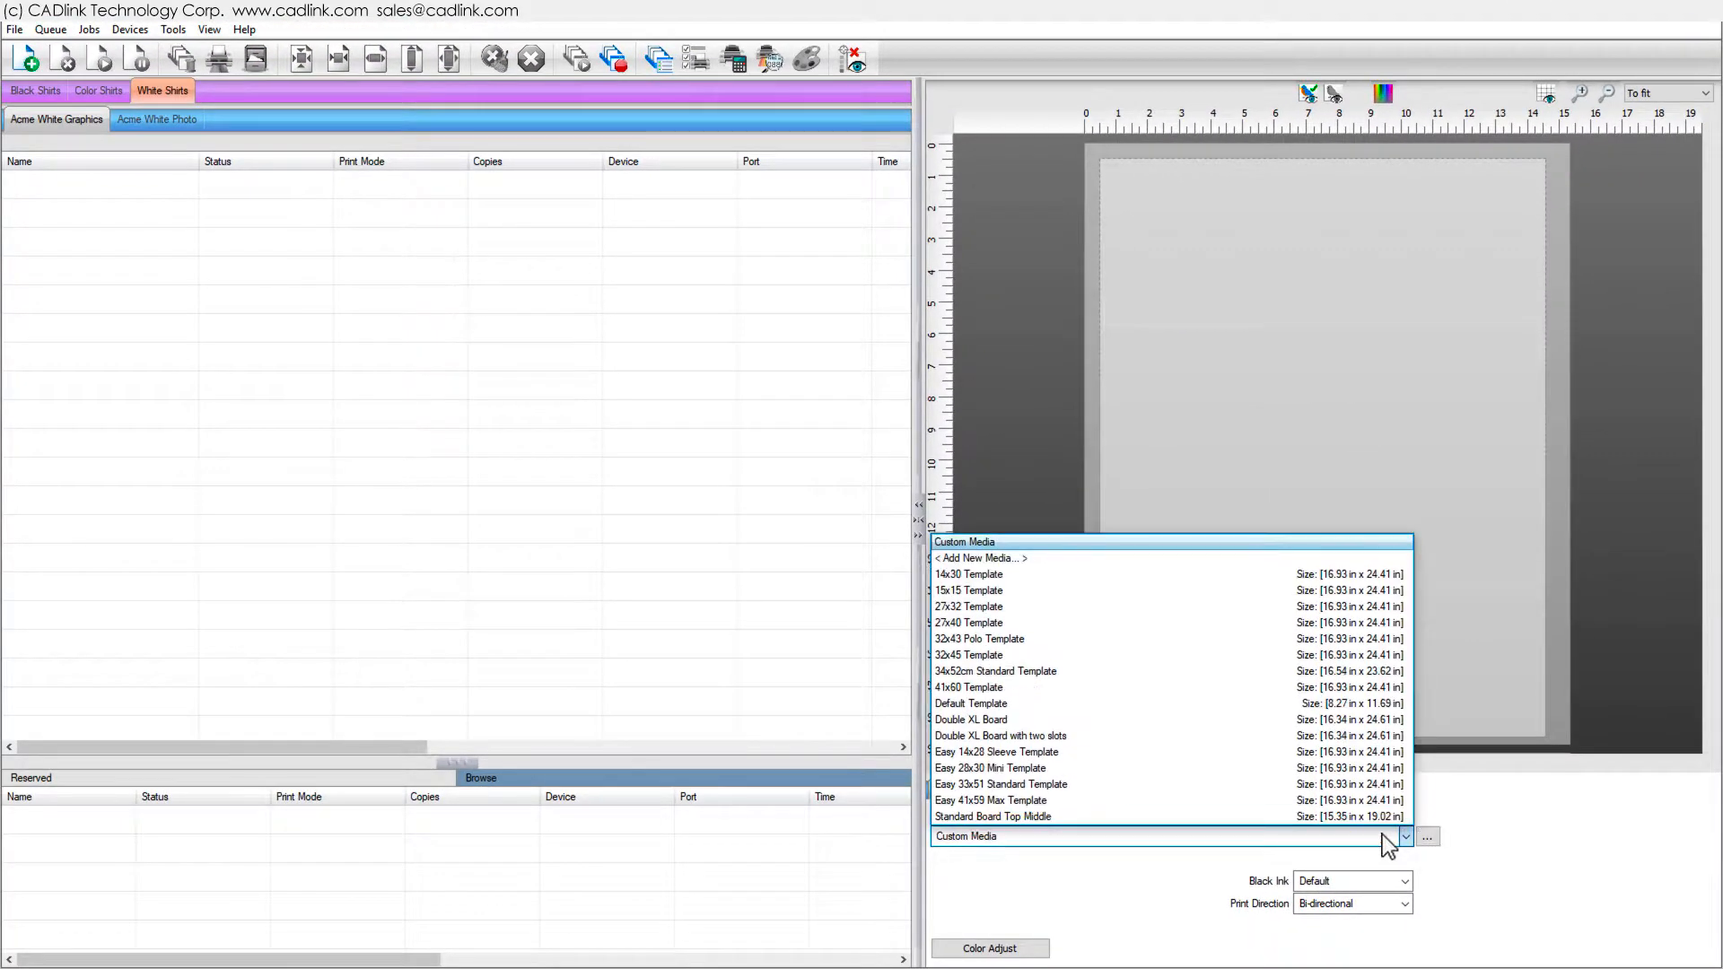
left_click(1332, 820)
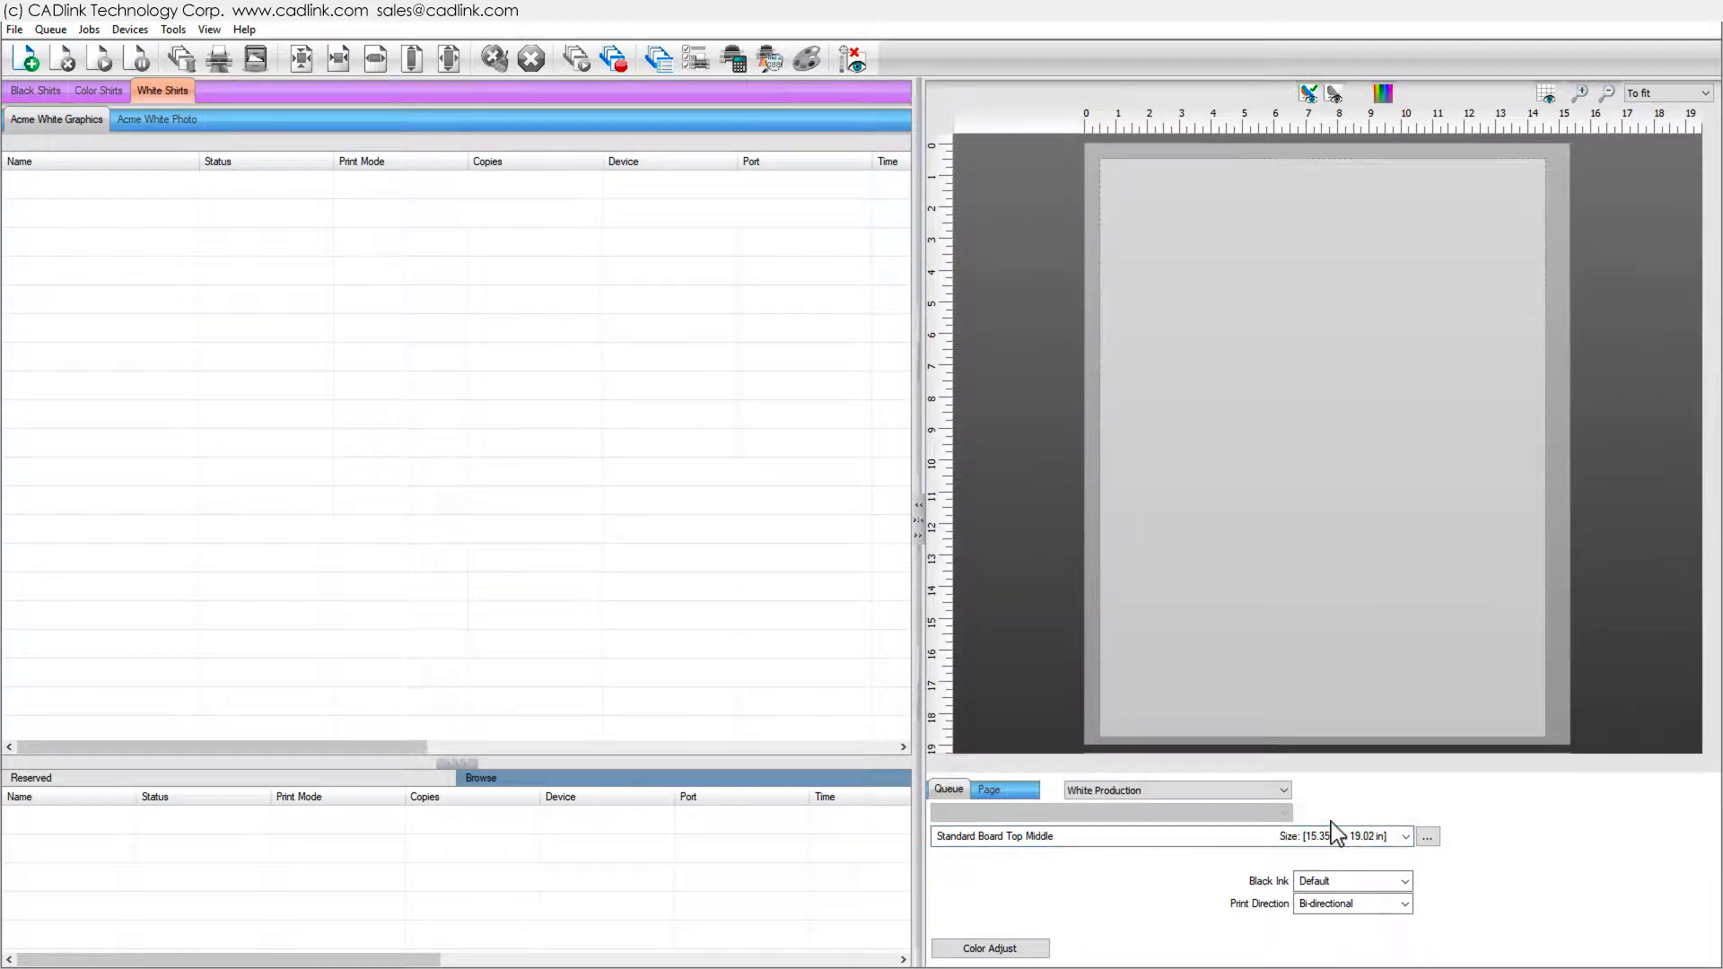
left_click_drag(4, 440, 81, 442)
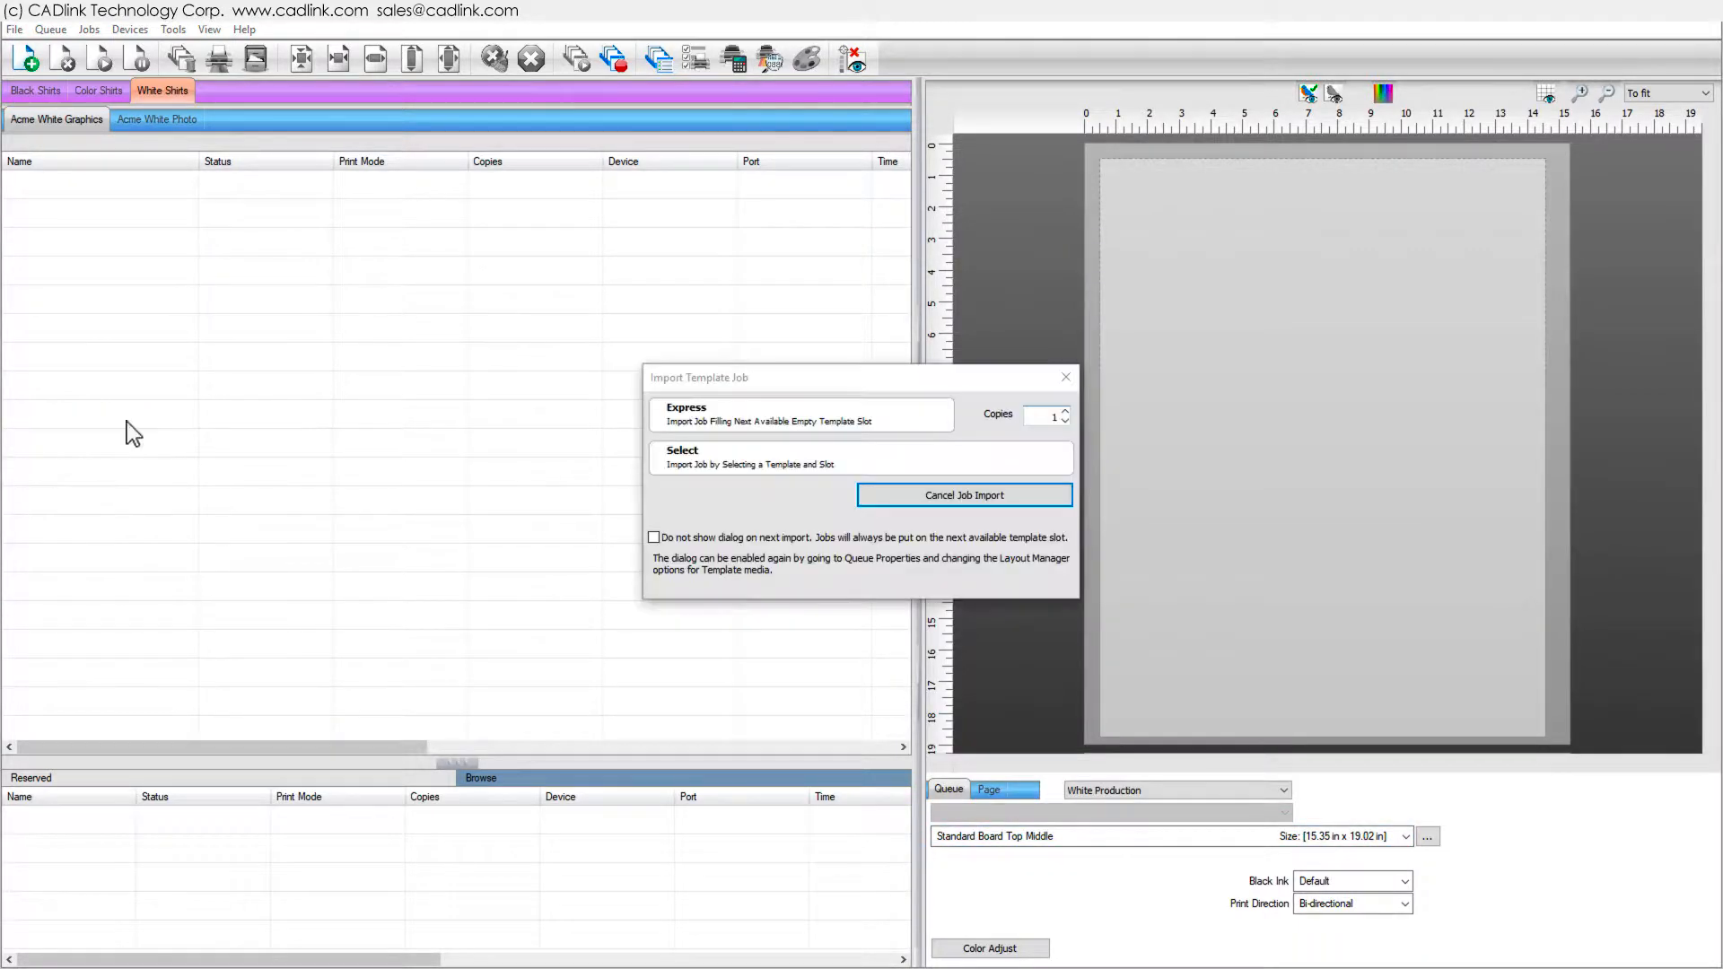
left_click(714, 427)
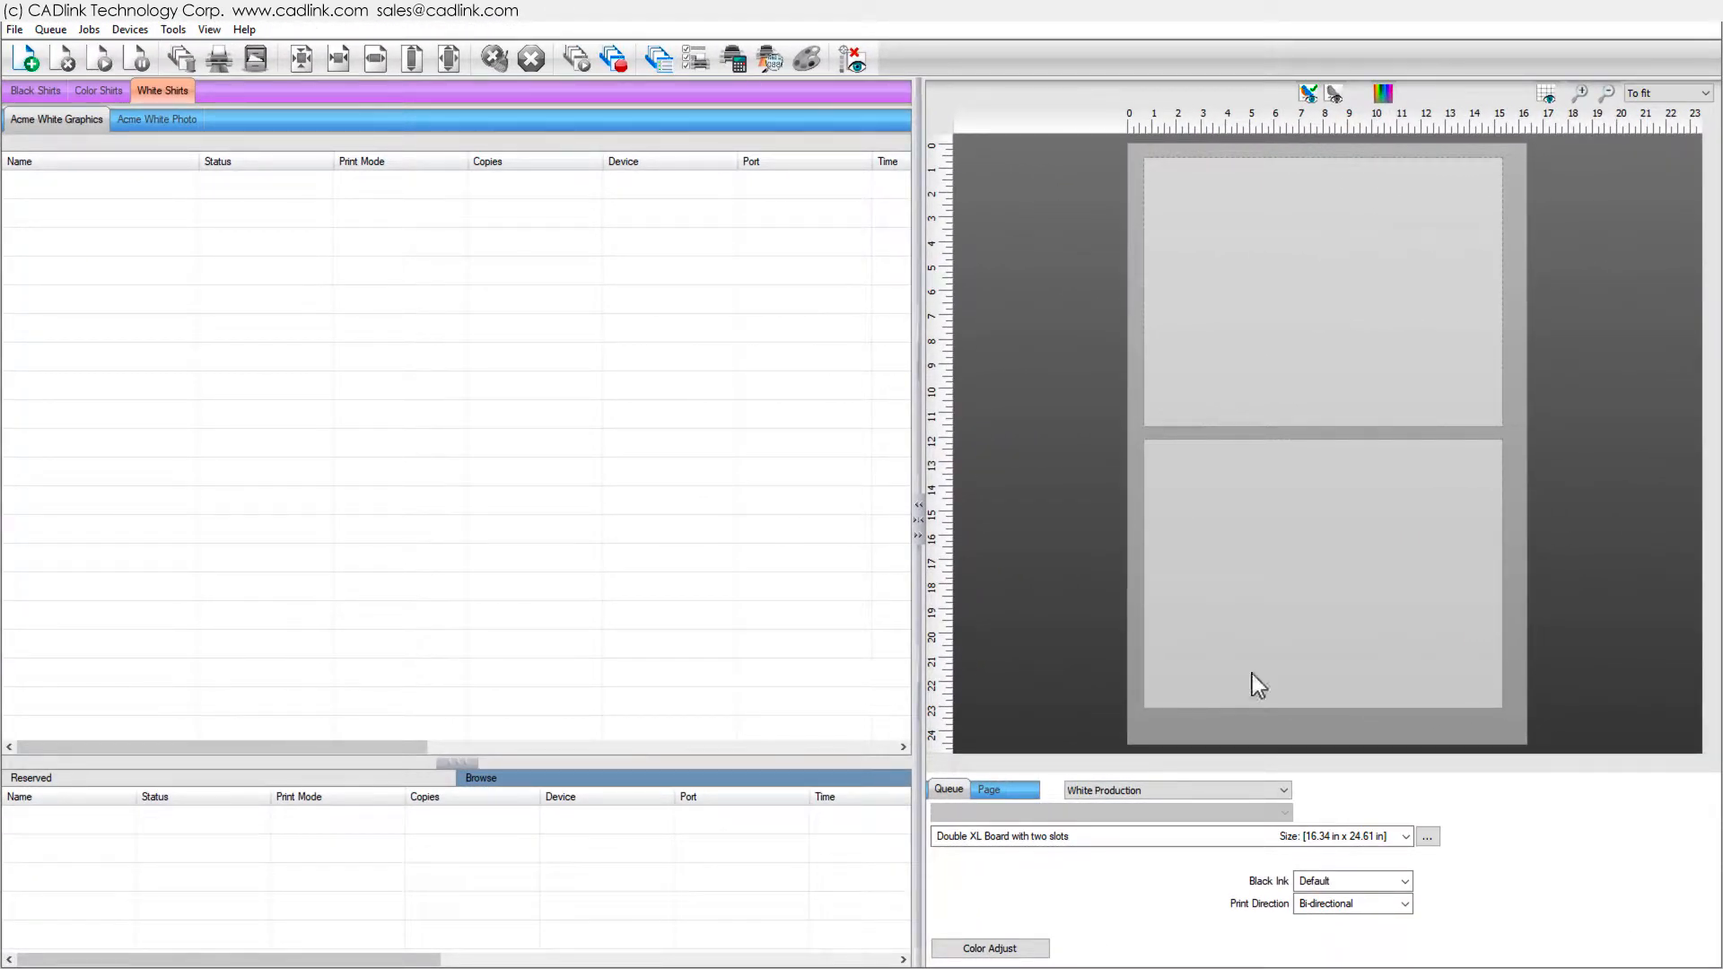
- Open the Double XL Board with two slots template setup to inspect its second slot, then close it
left_click(1427, 836)
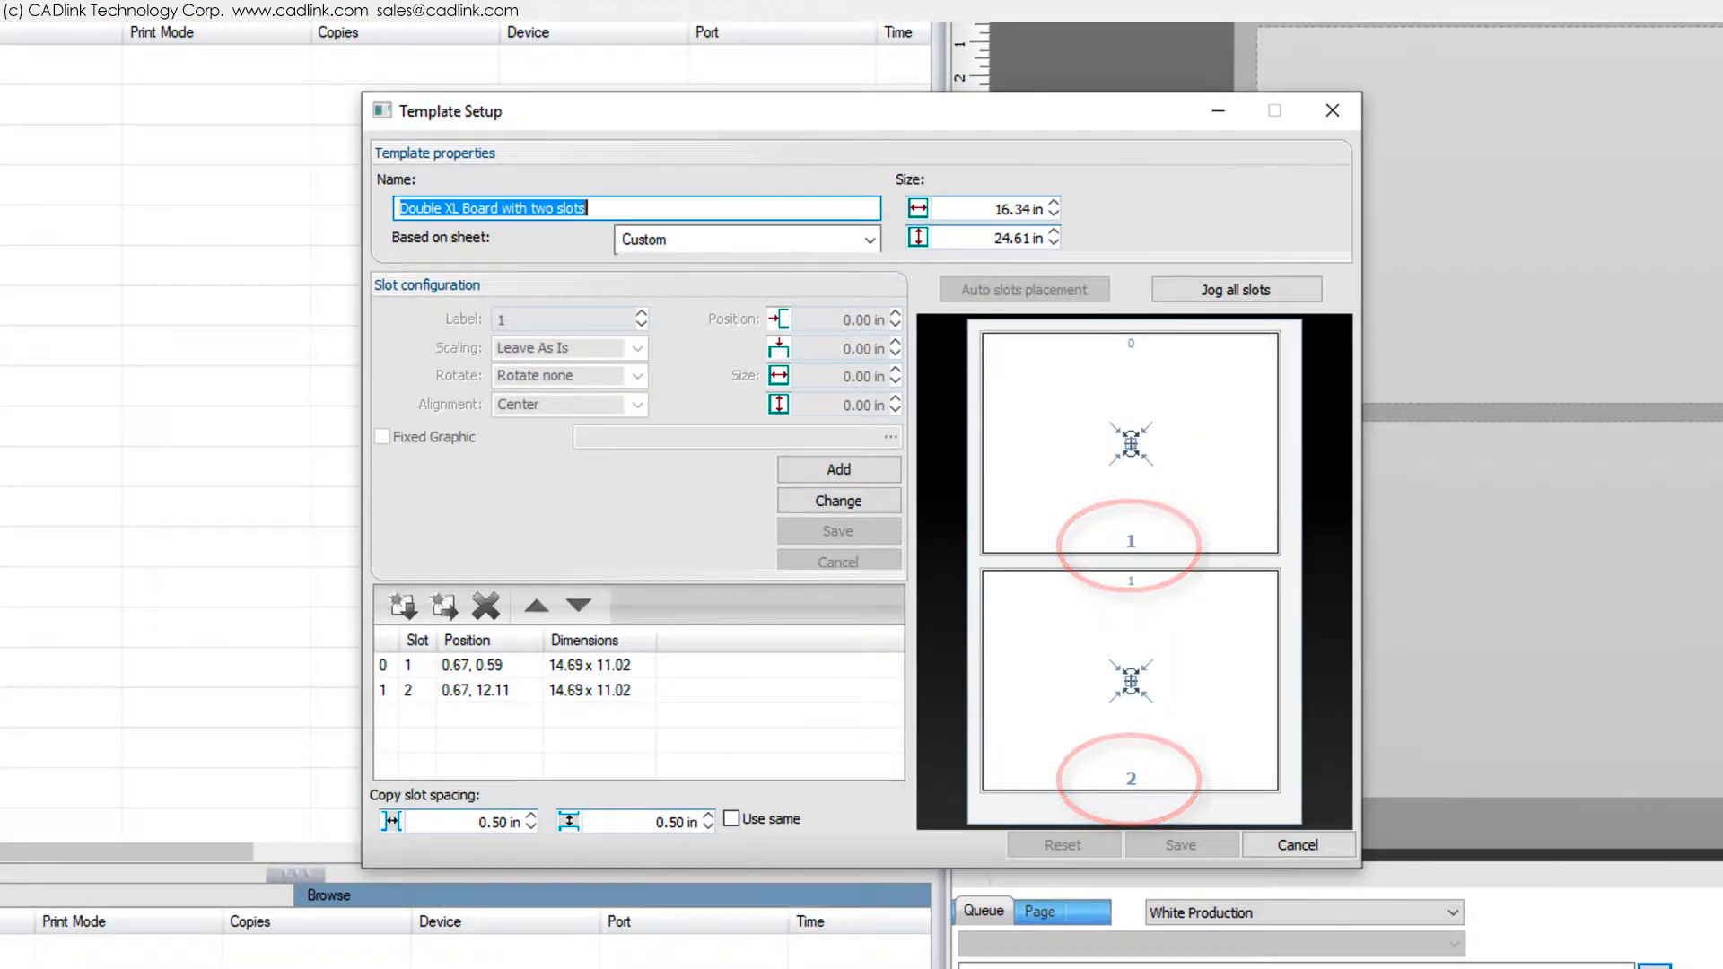
left_click(1261, 682)
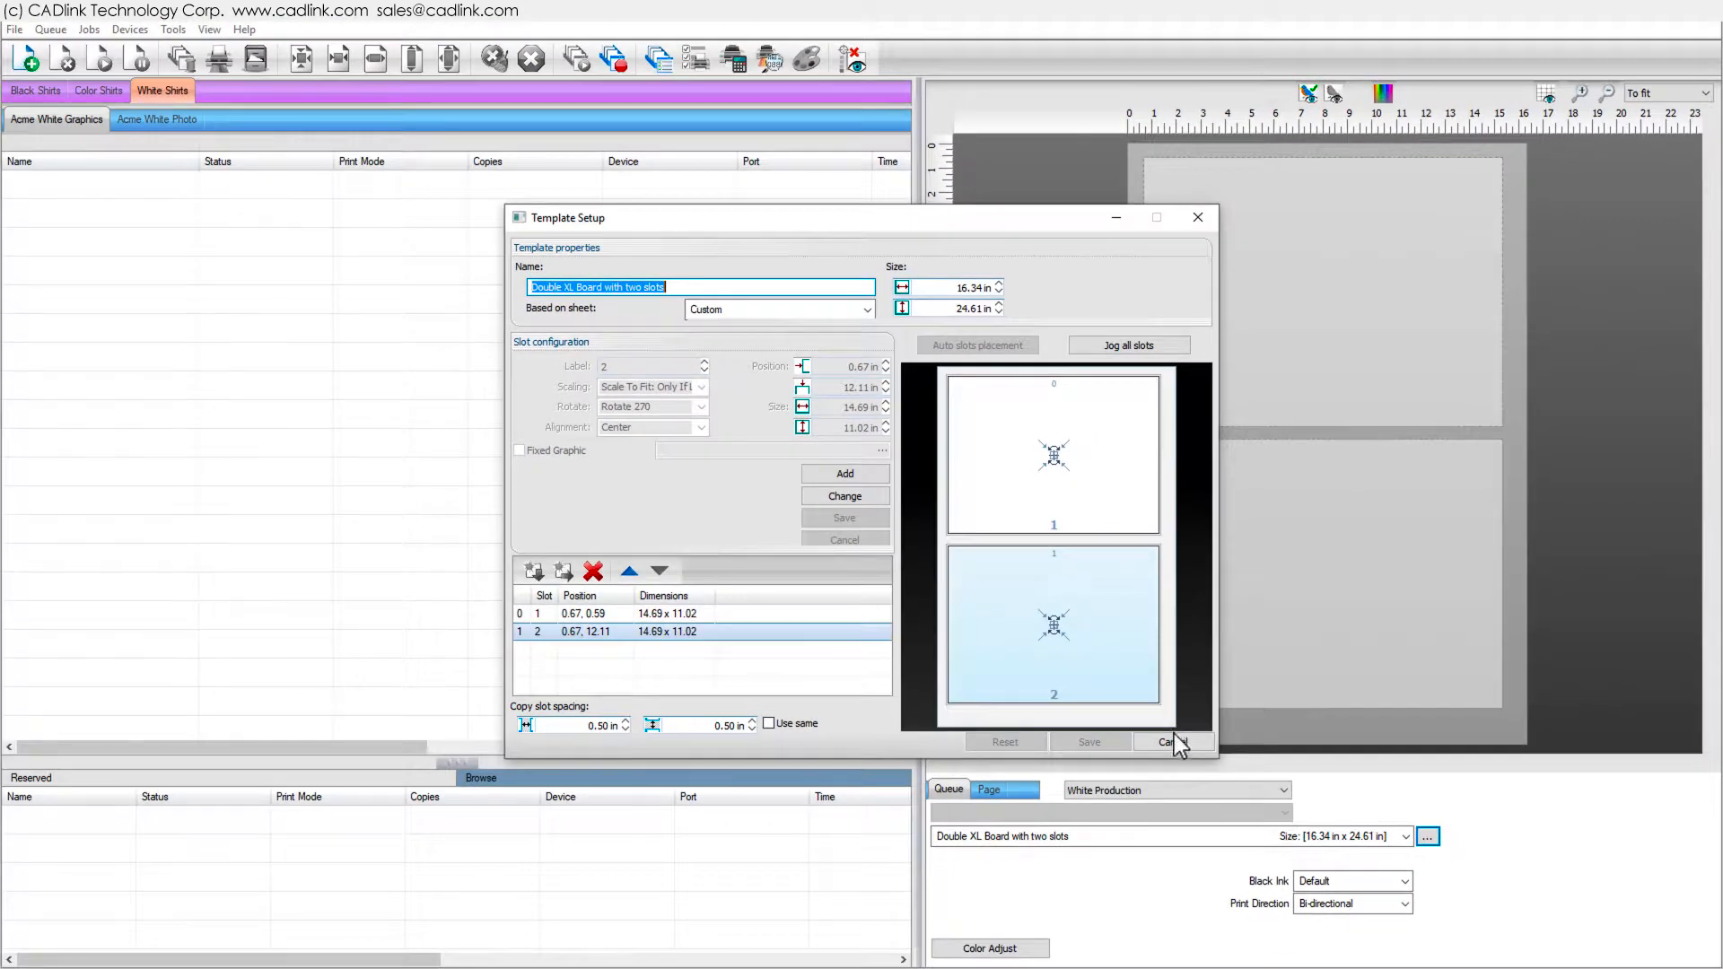
left_click(1186, 753)
- Import a job into the two-slot template using Express template import
left_click_drag(110, 359, 111, 359)
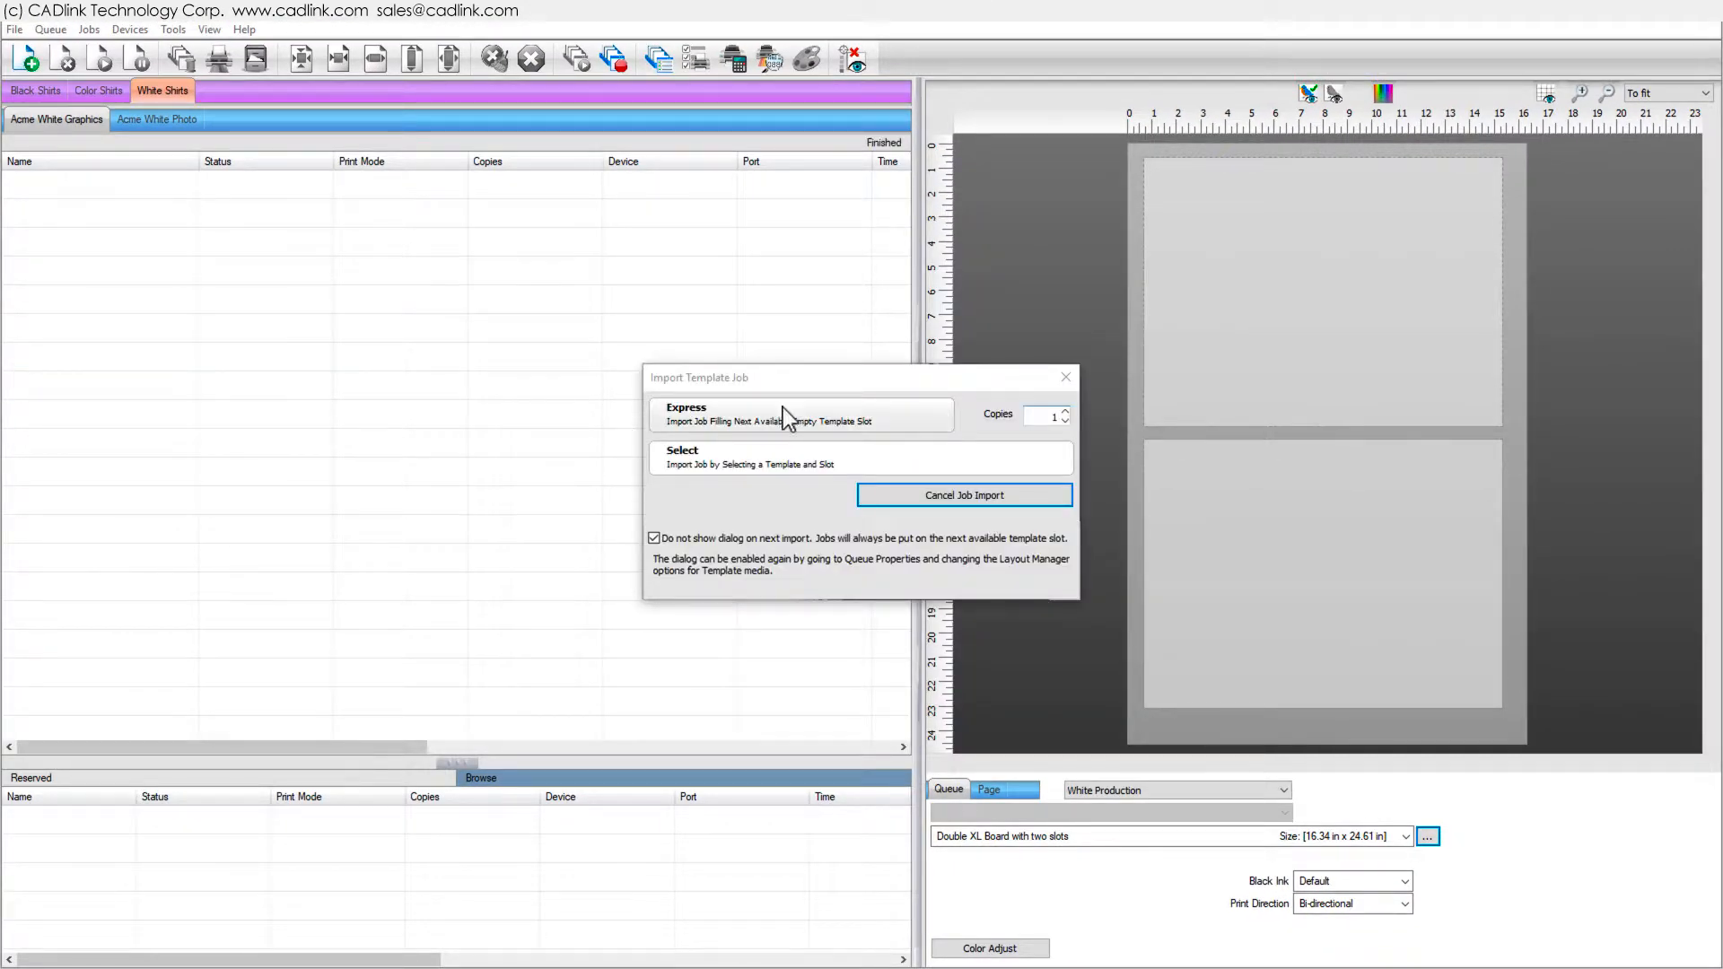
left_click(838, 406)
left_click_drag(1, 484, 269, 445)
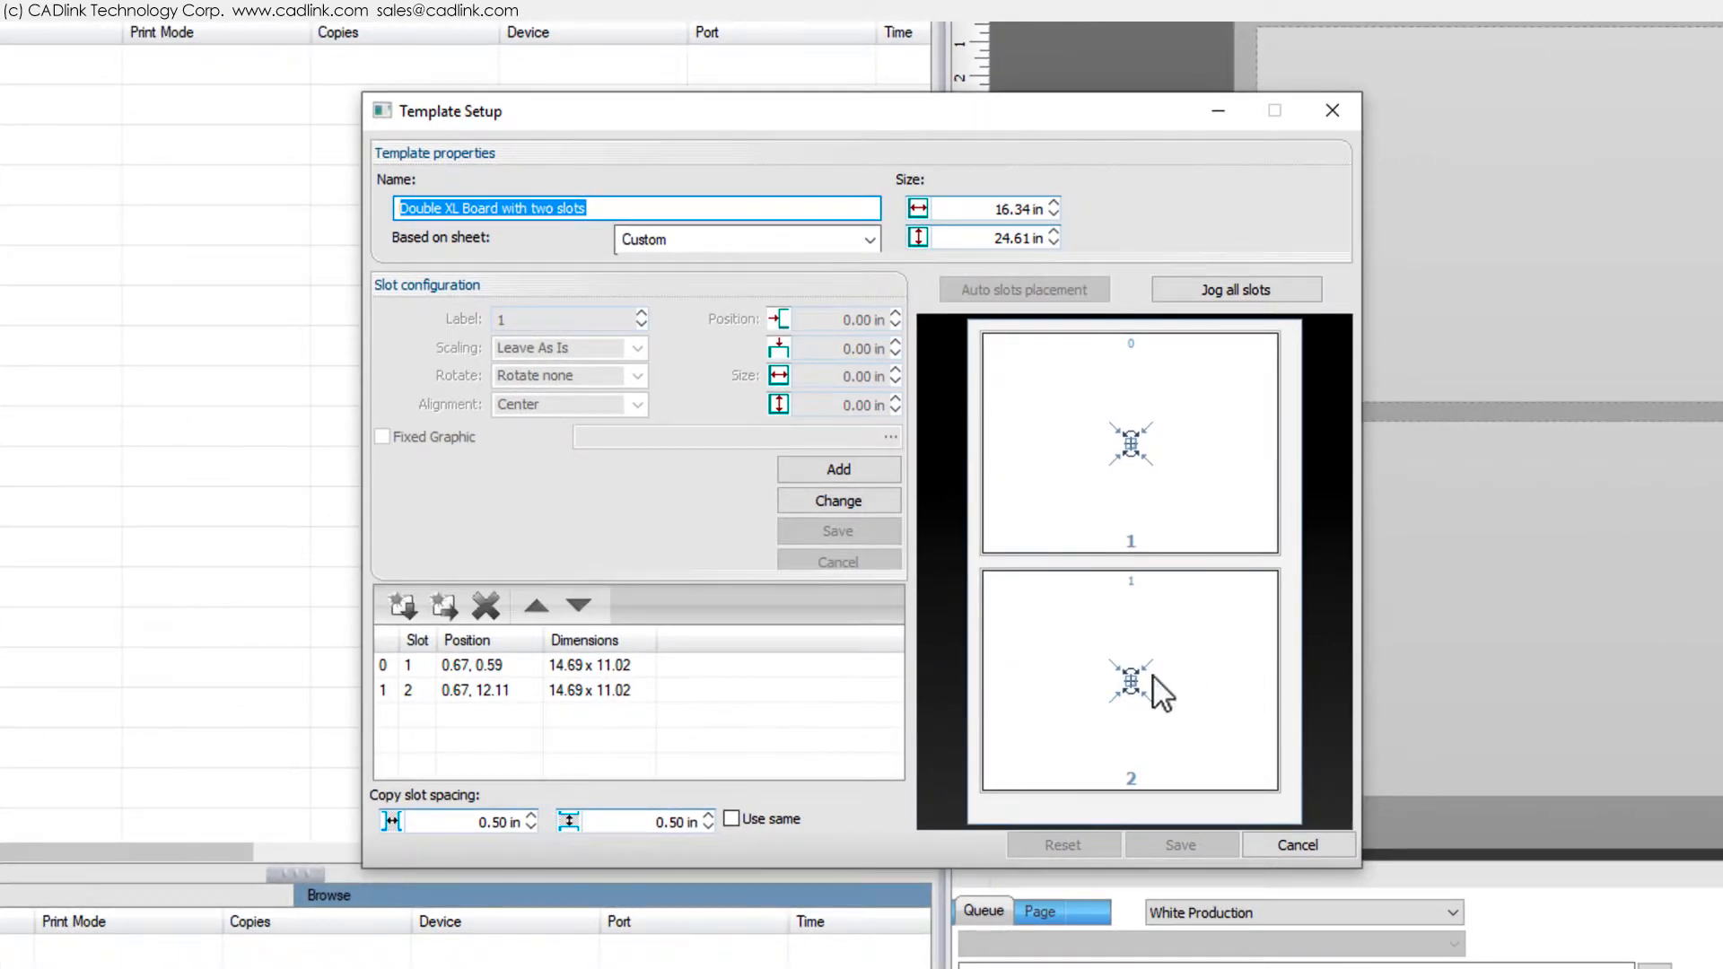
- Change the second slot's label to 1 in the template setup, then save the slot and the template
left_click(1154, 677)
left_click(858, 505)
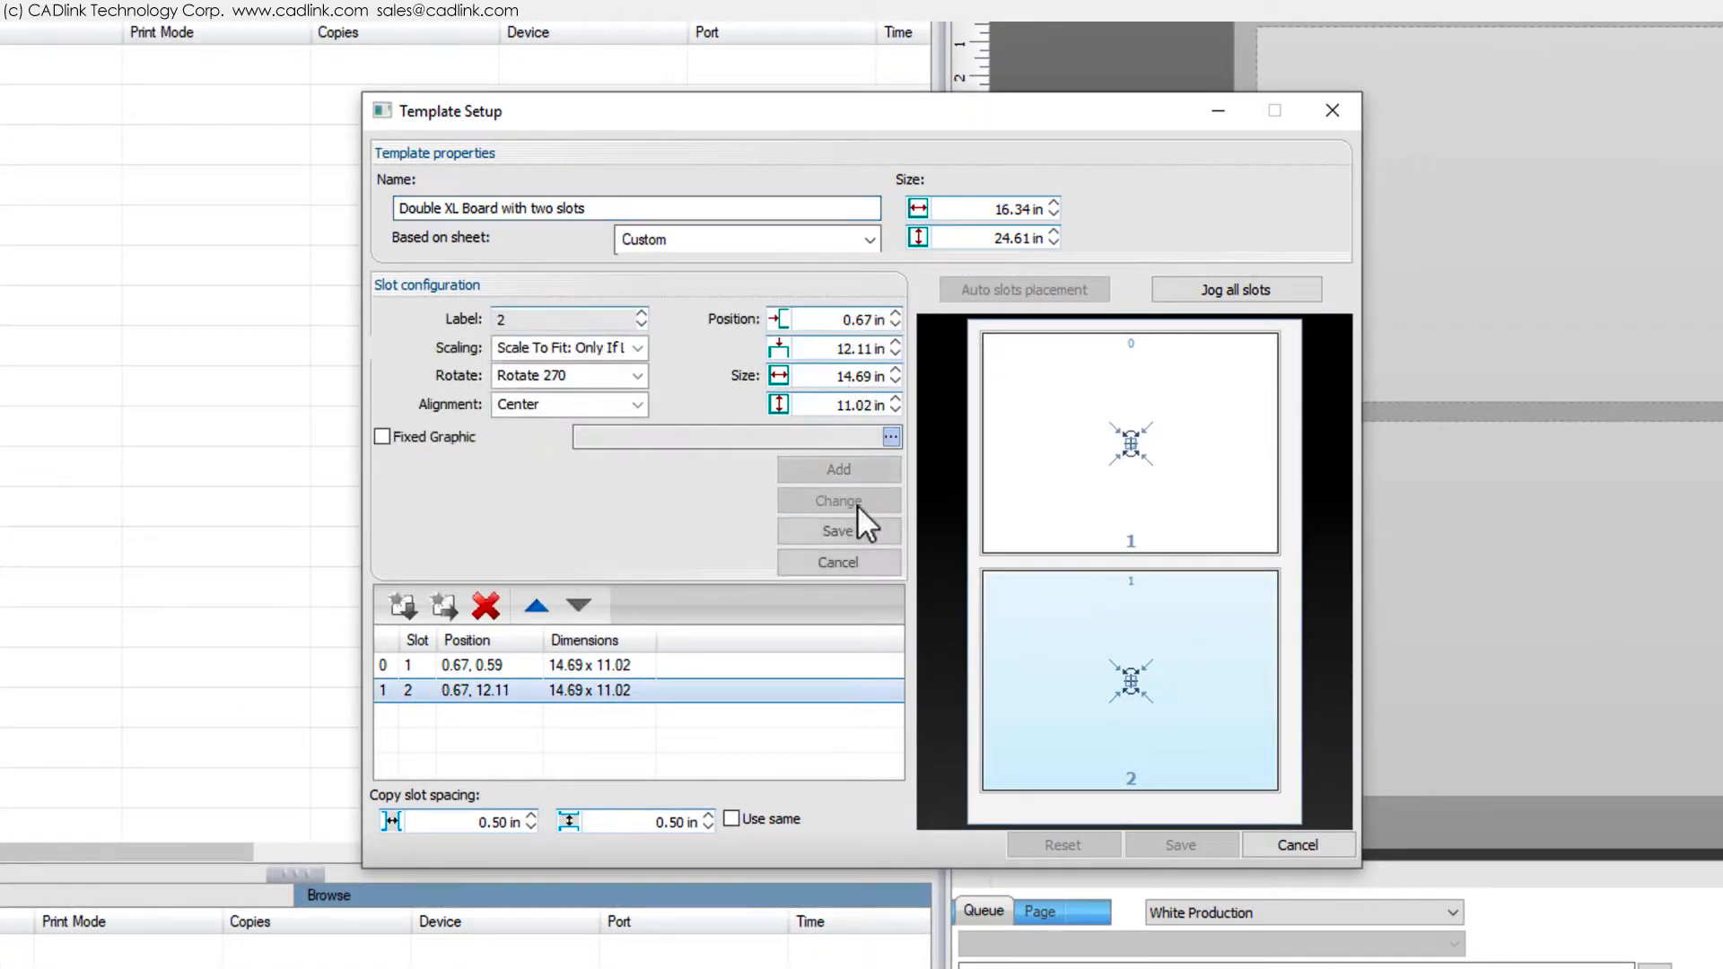
left_click(641, 325)
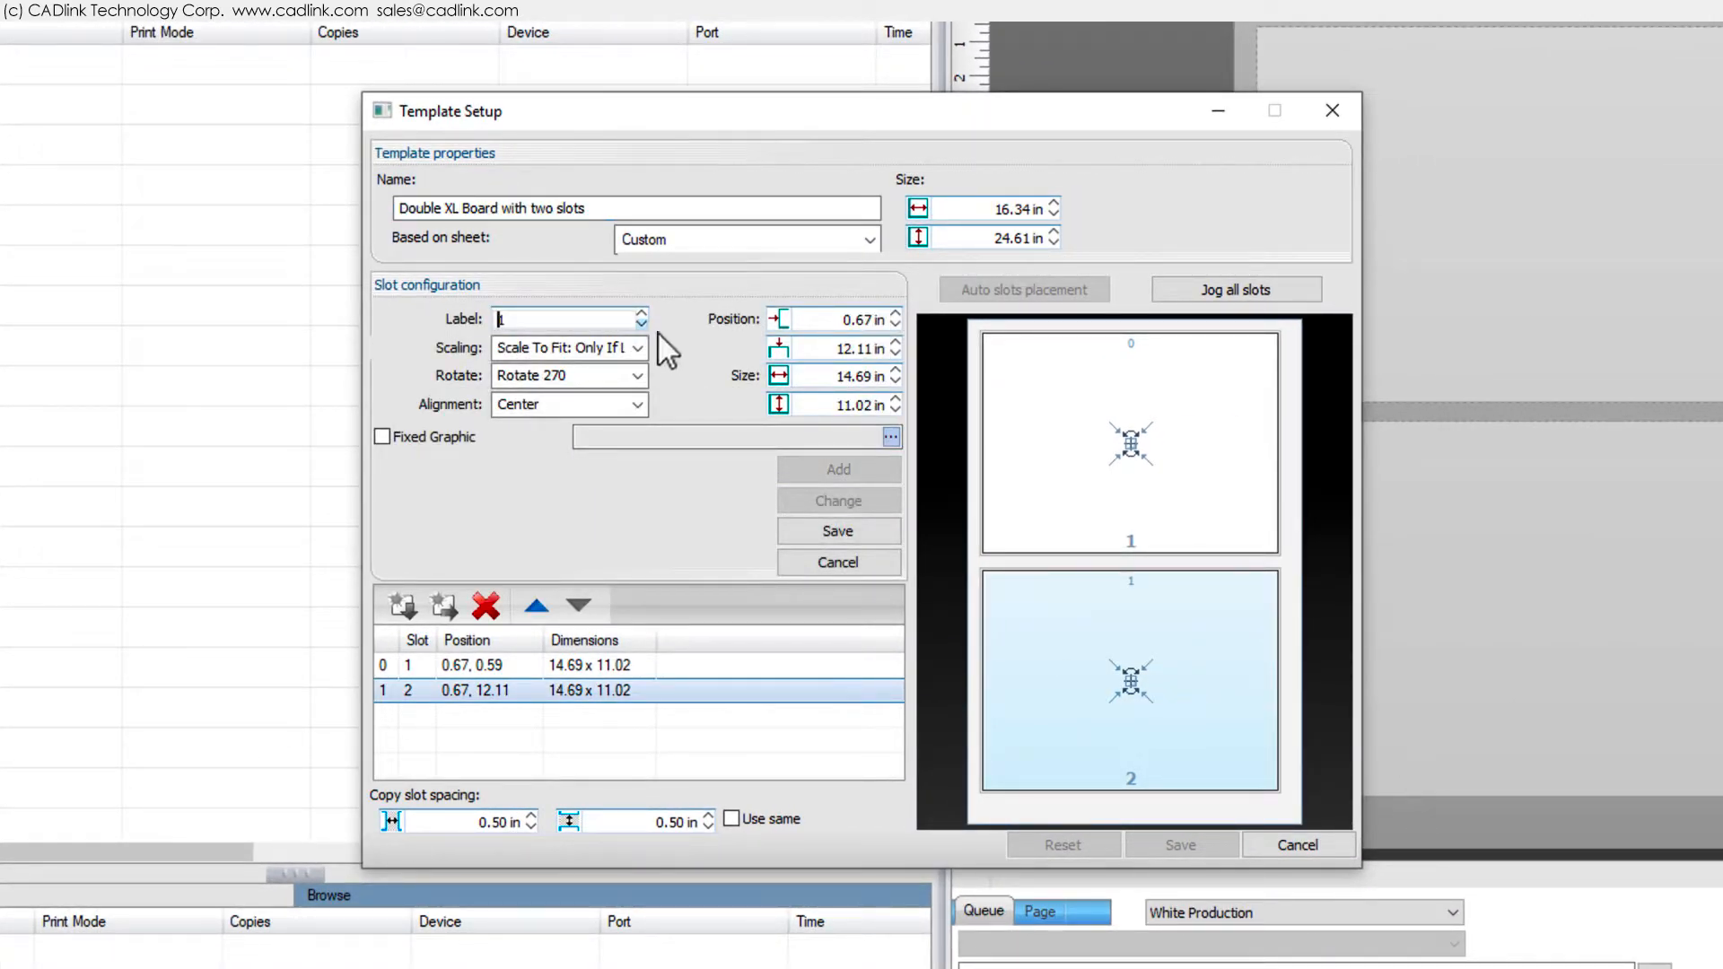
left_click(816, 529)
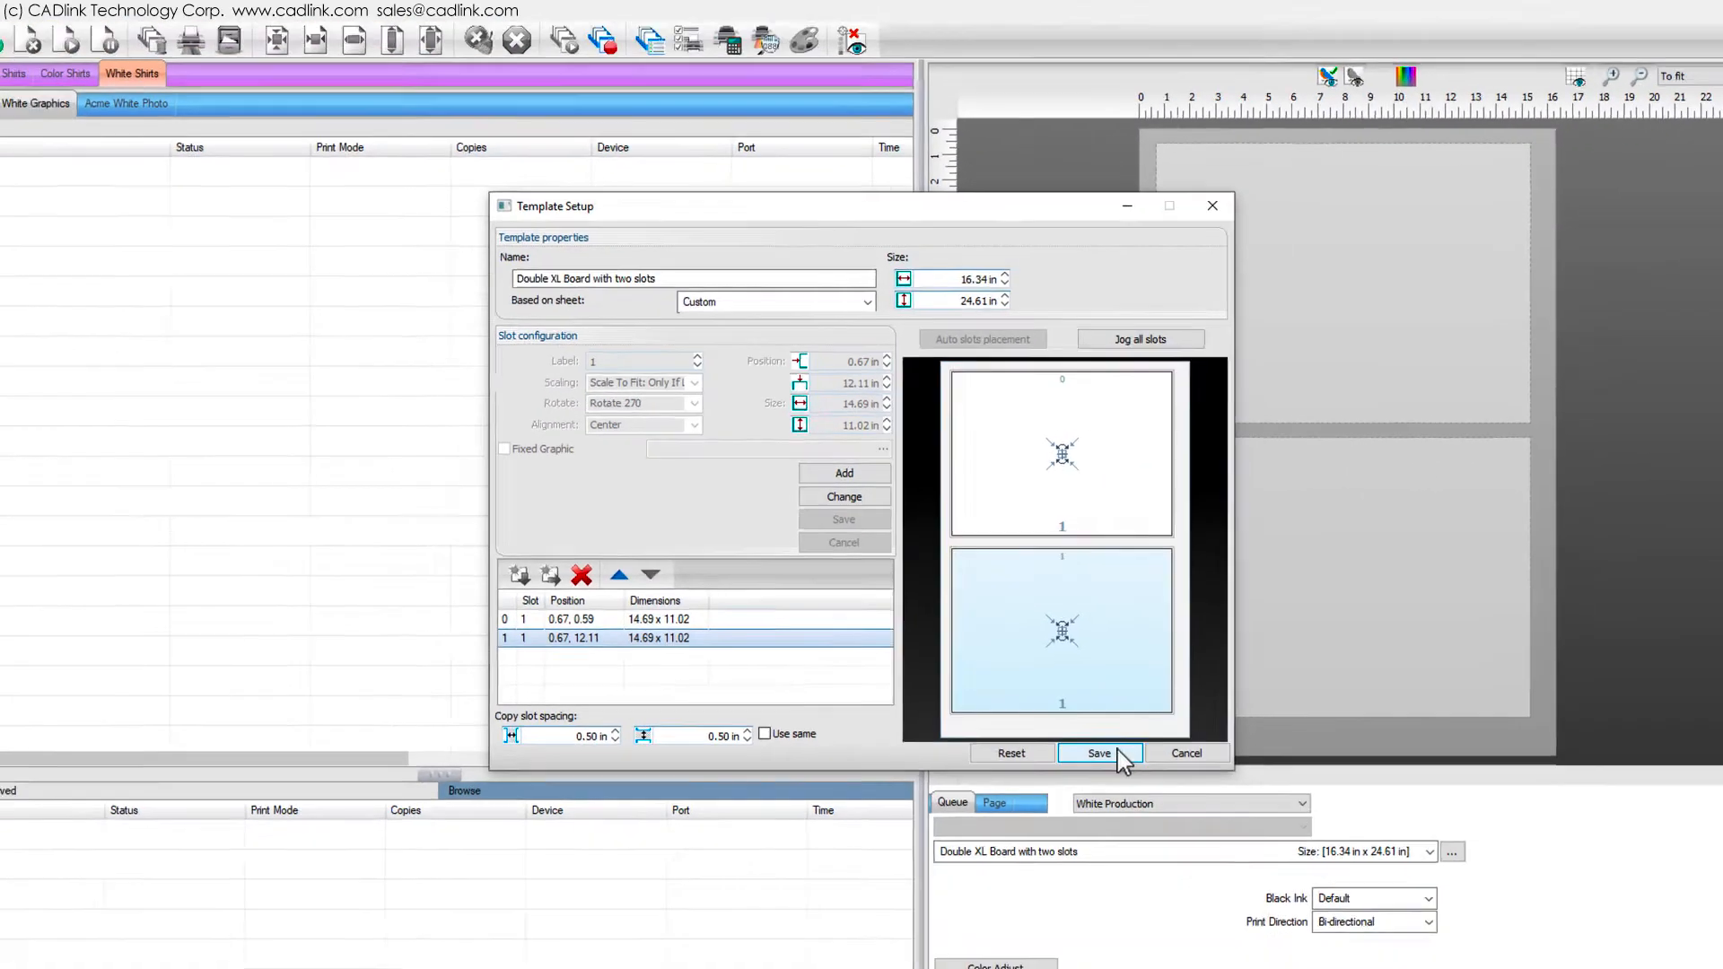
left_click(1181, 845)
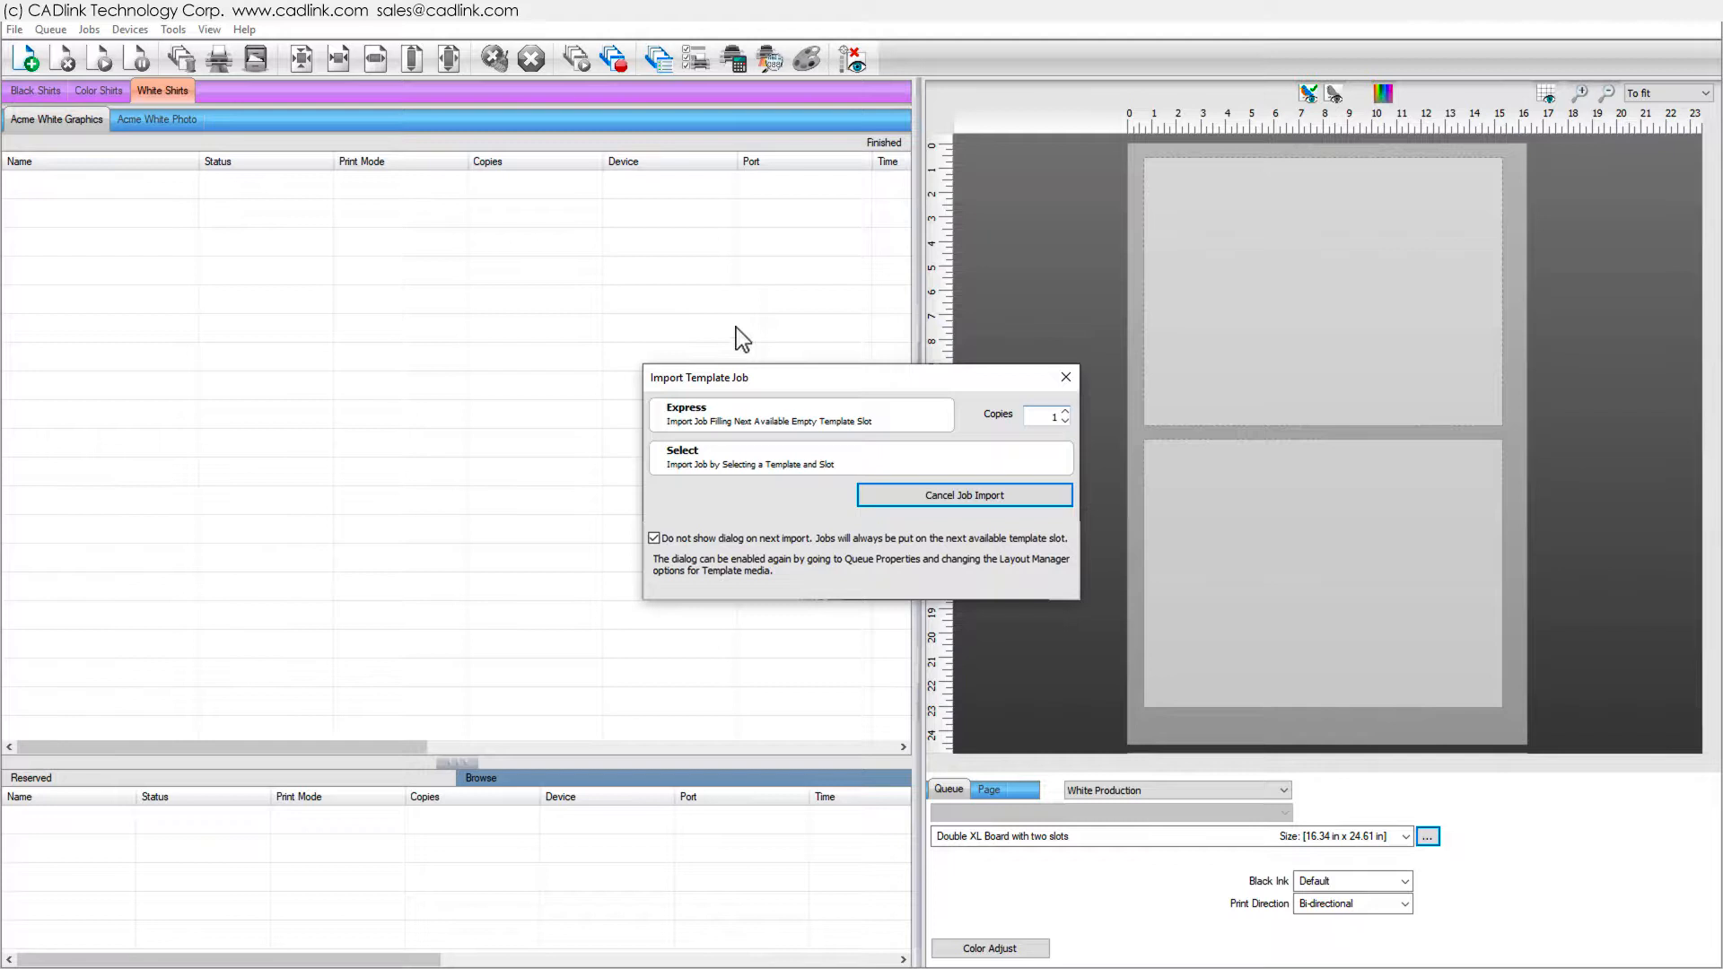
- Import a job into the relabelled template using Express template import
left_click(720, 413)
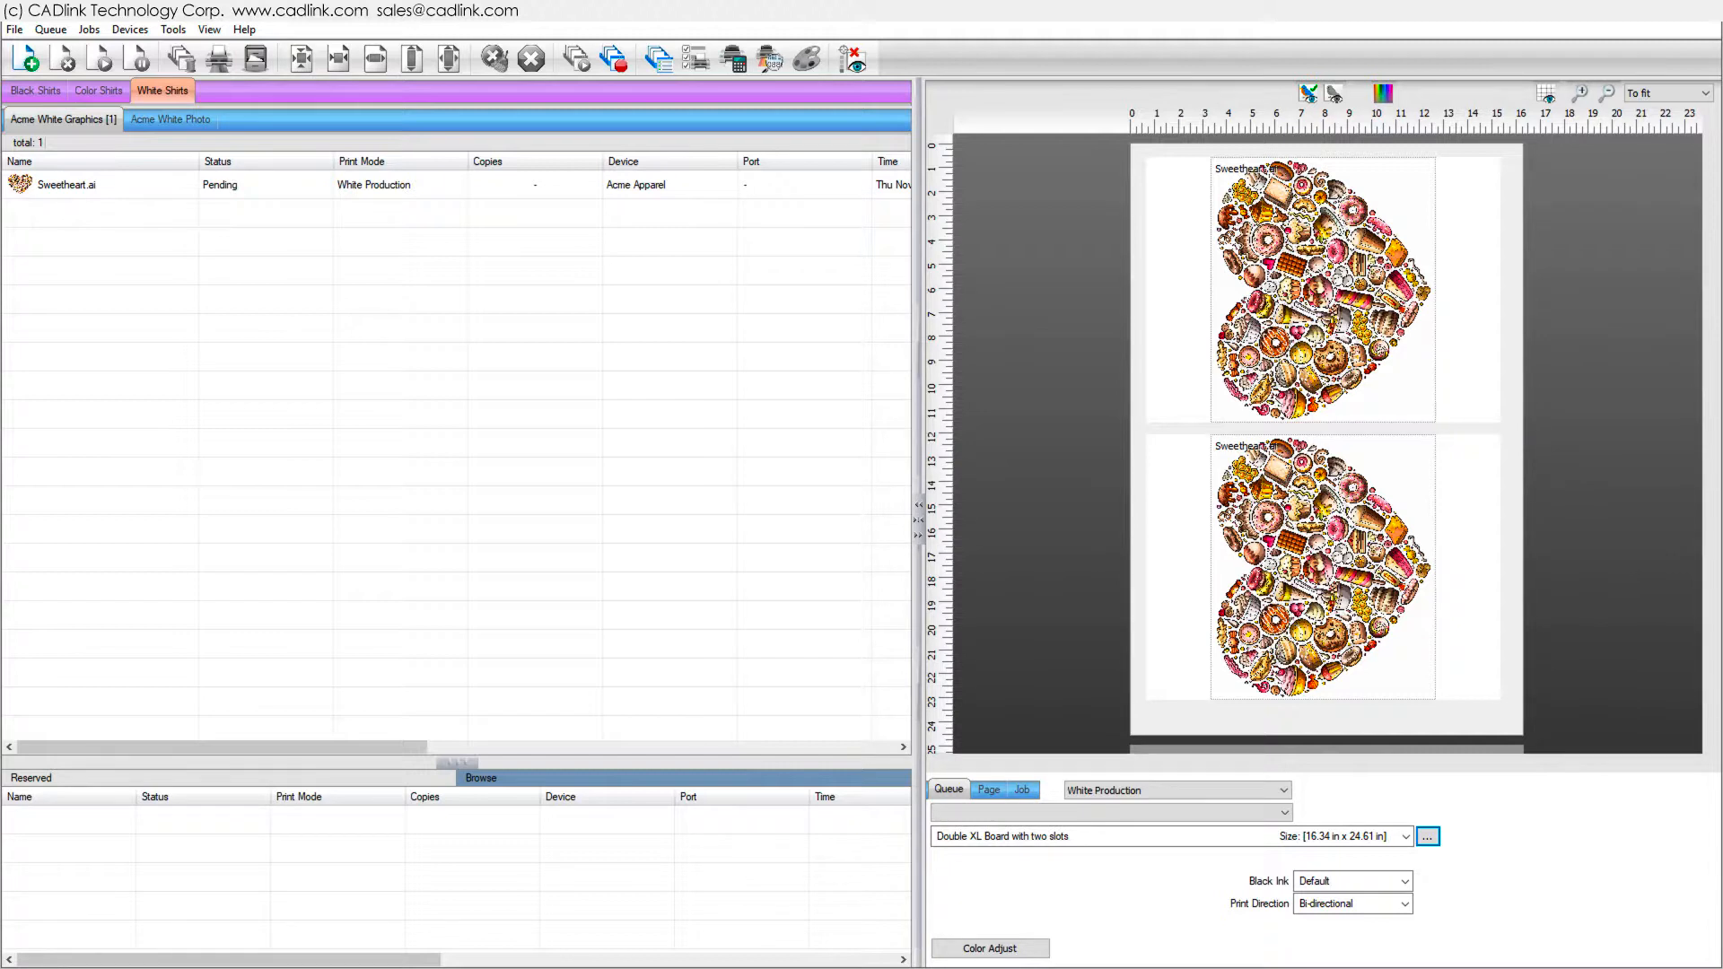
- Switch to the Acme White Photo queue and set its media to Fixed Sheet media, 33x51 Easy Standard Sheet
left_click(189, 120)
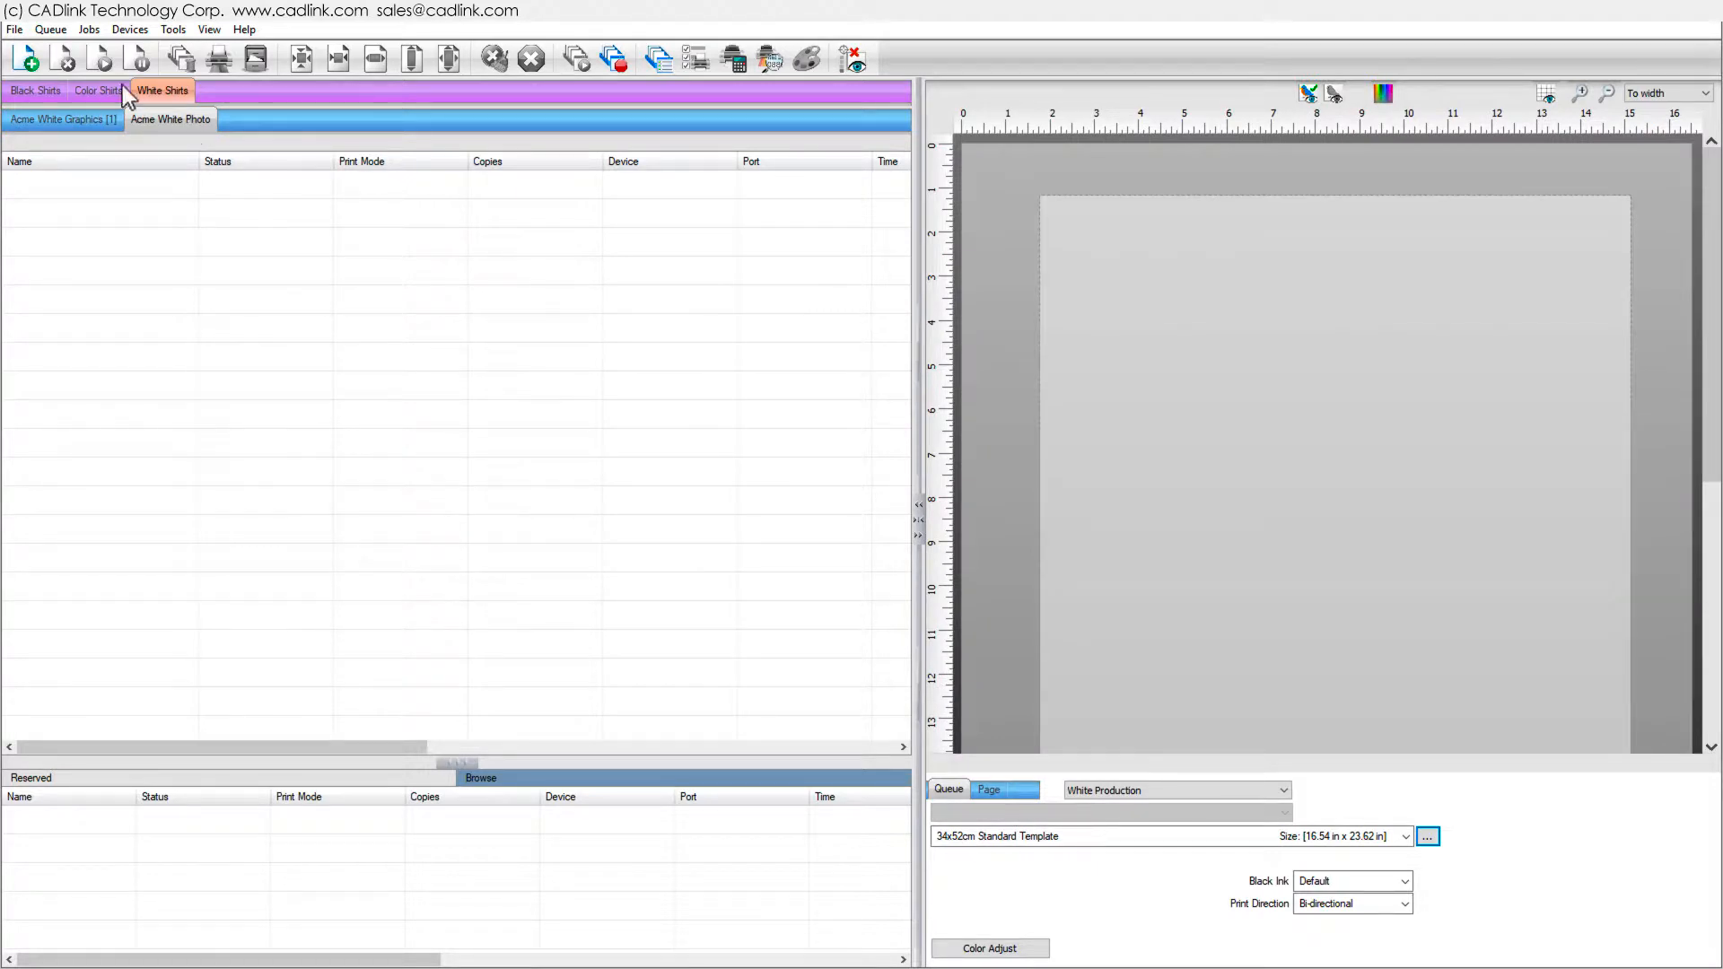
left_click(52, 29)
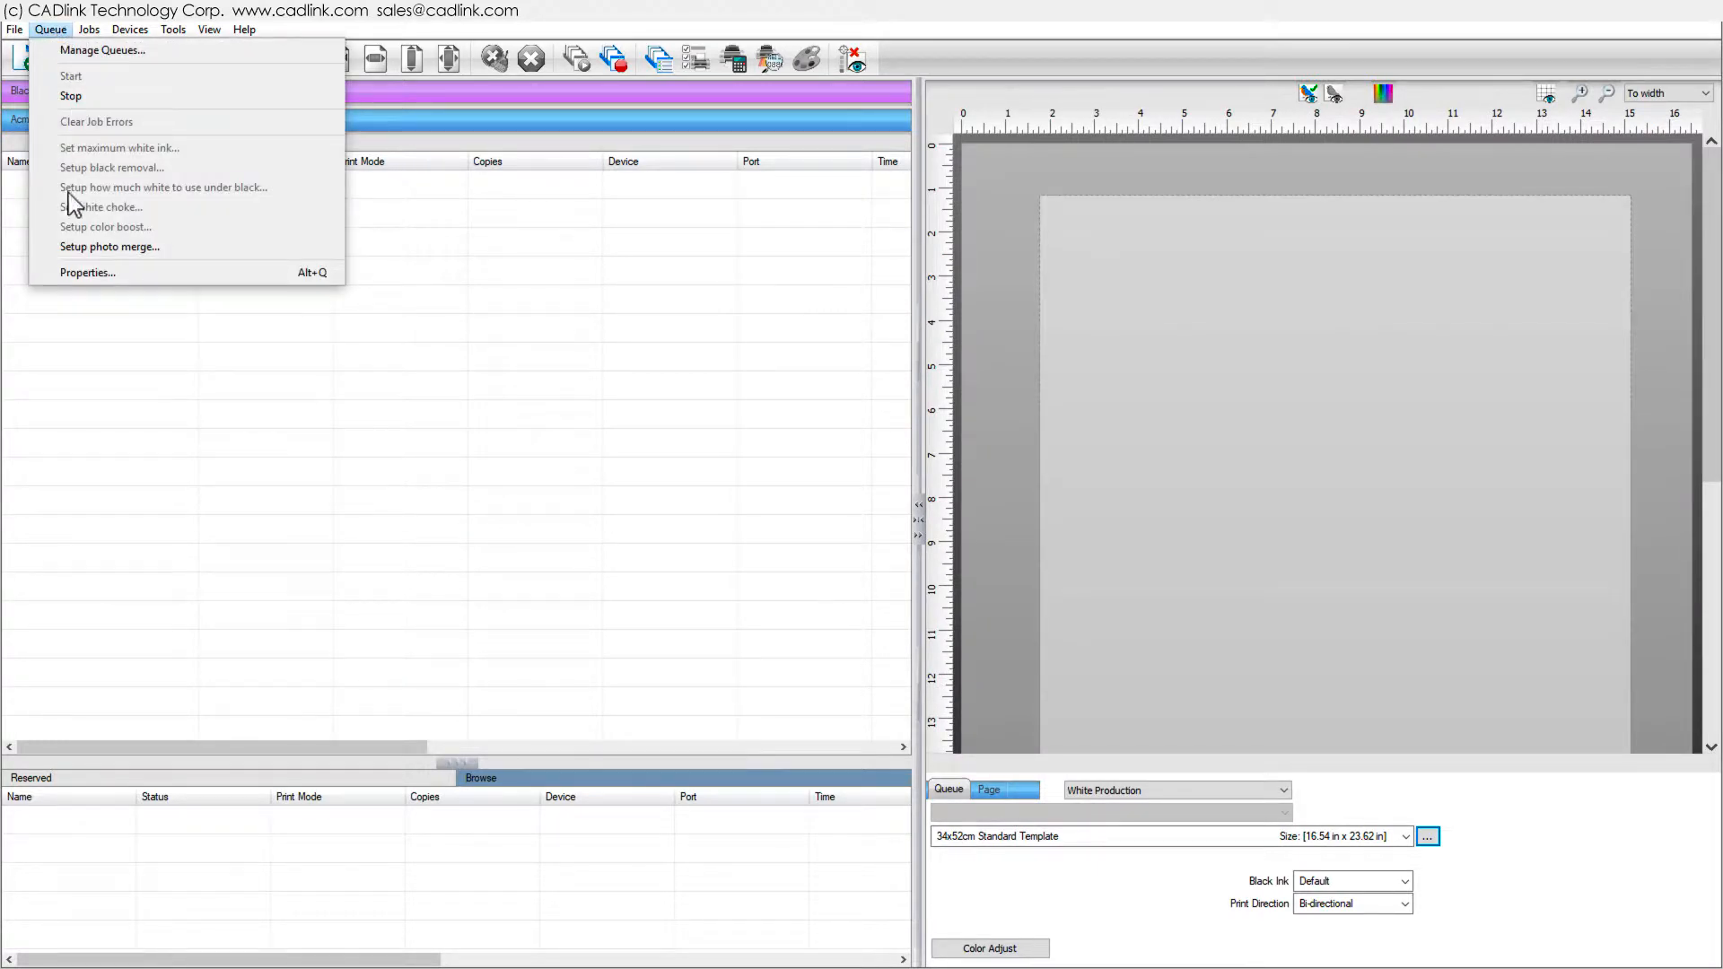
left_click(88, 272)
left_click(521, 265)
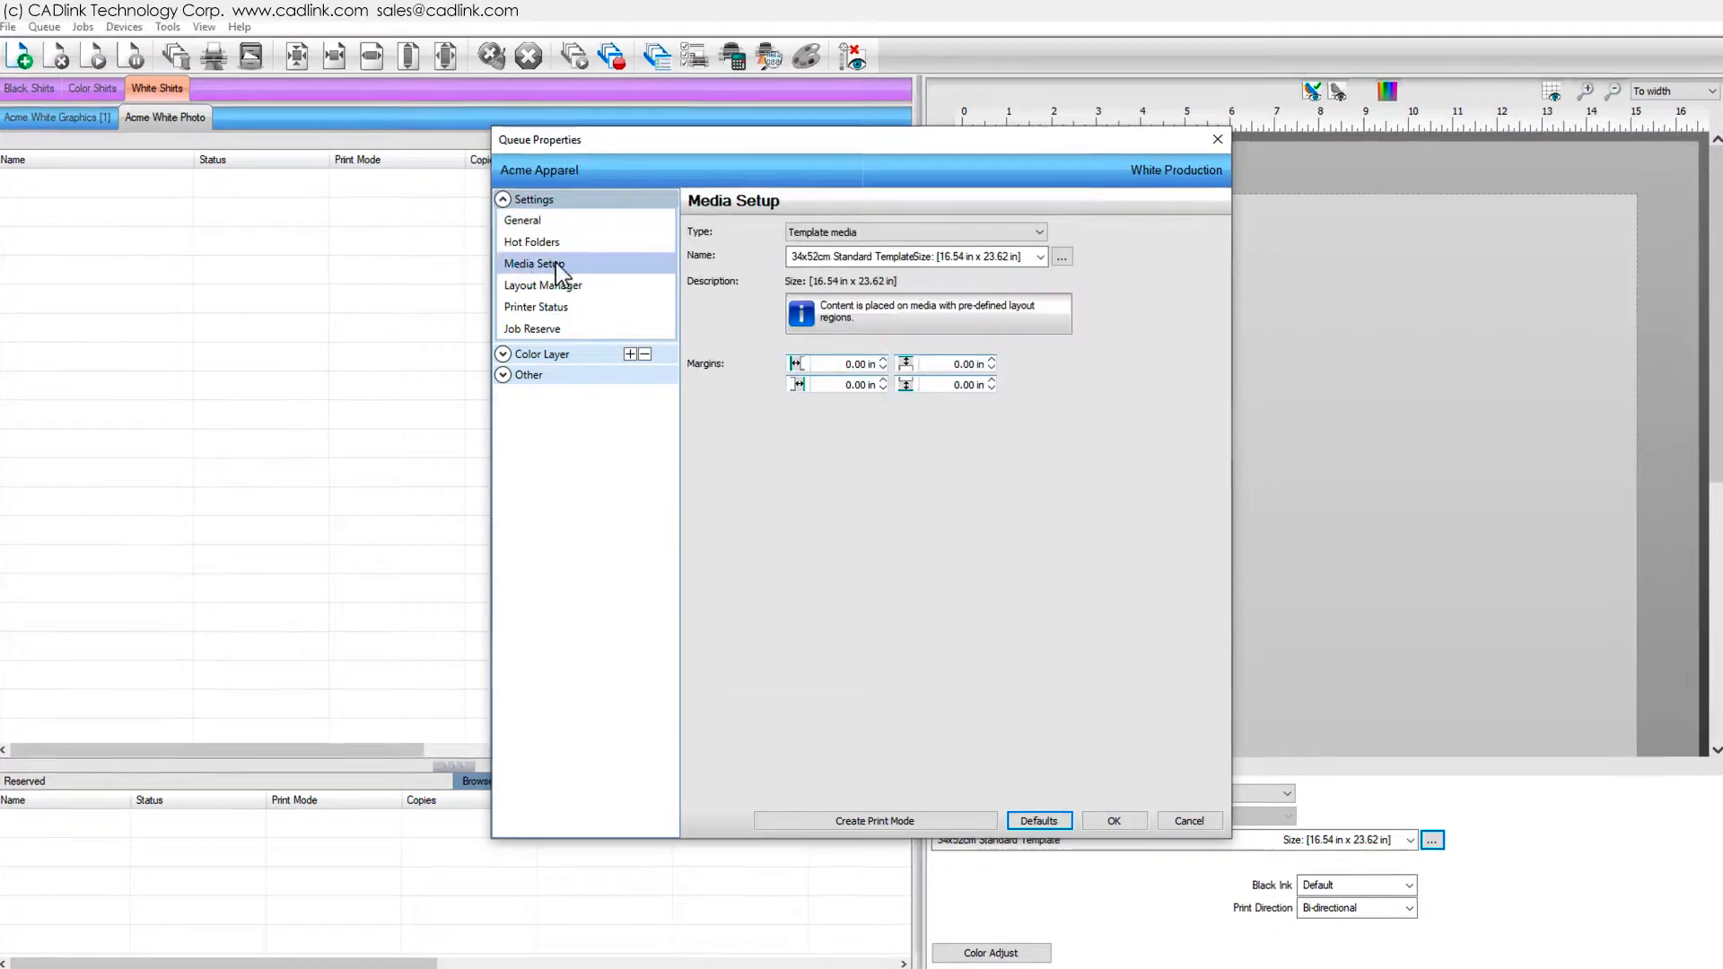
left_click(1036, 232)
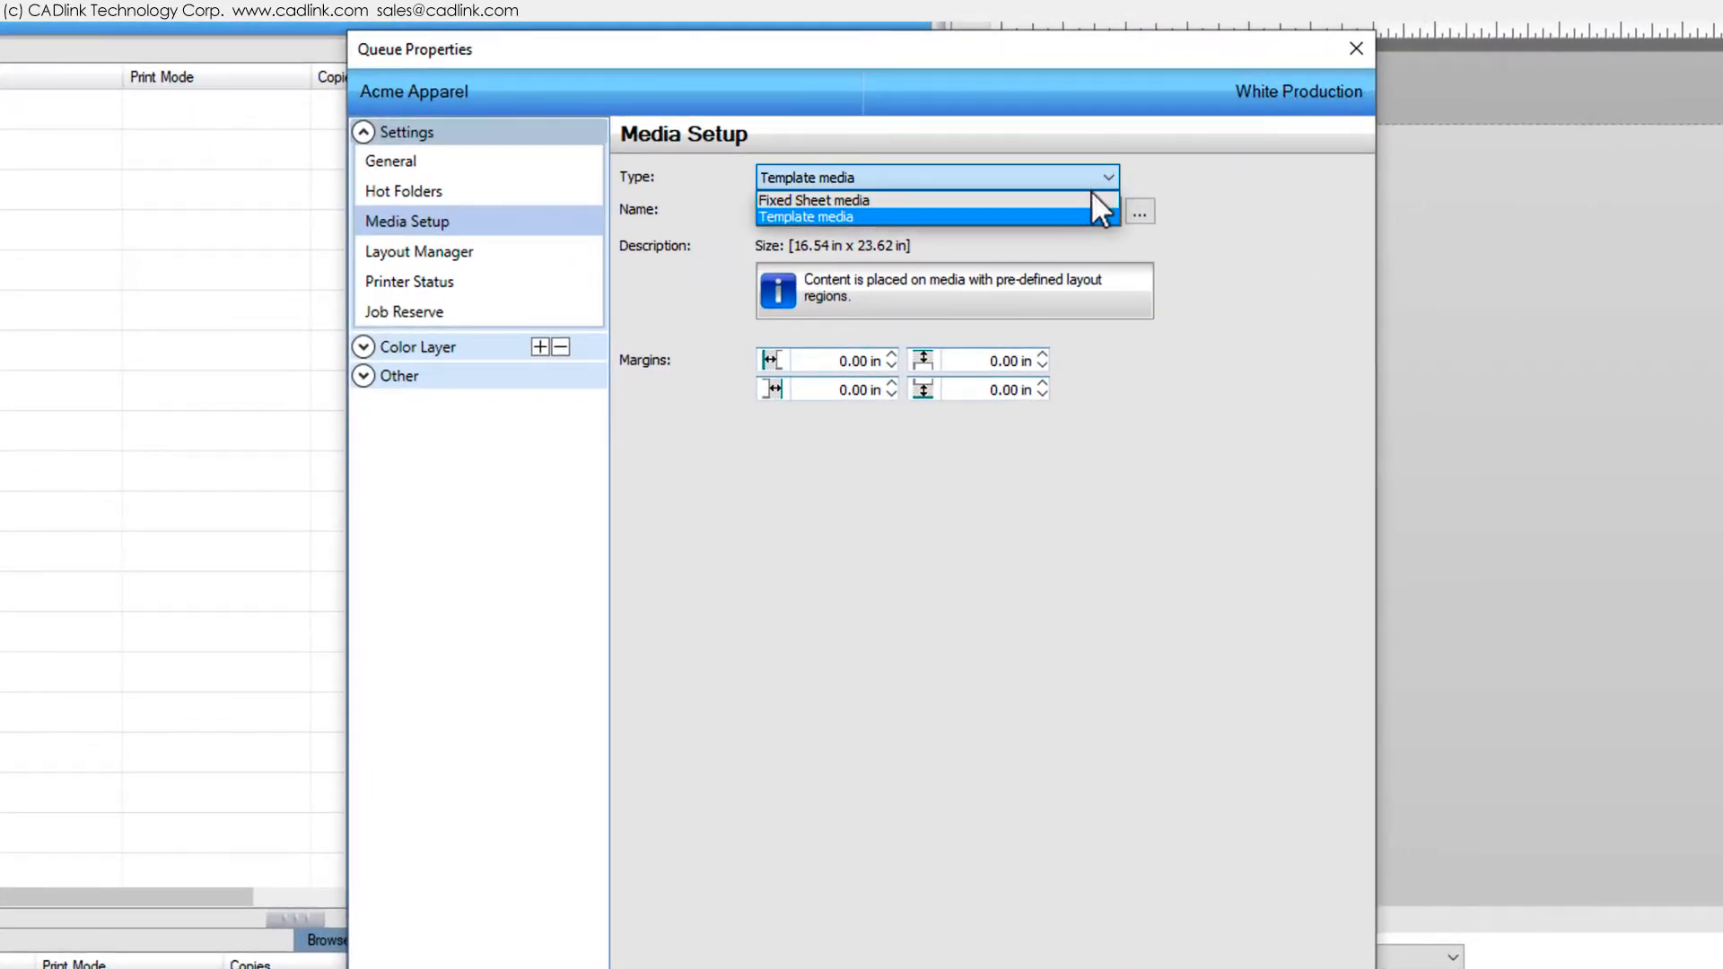
left_click(1086, 198)
left_click(1104, 212)
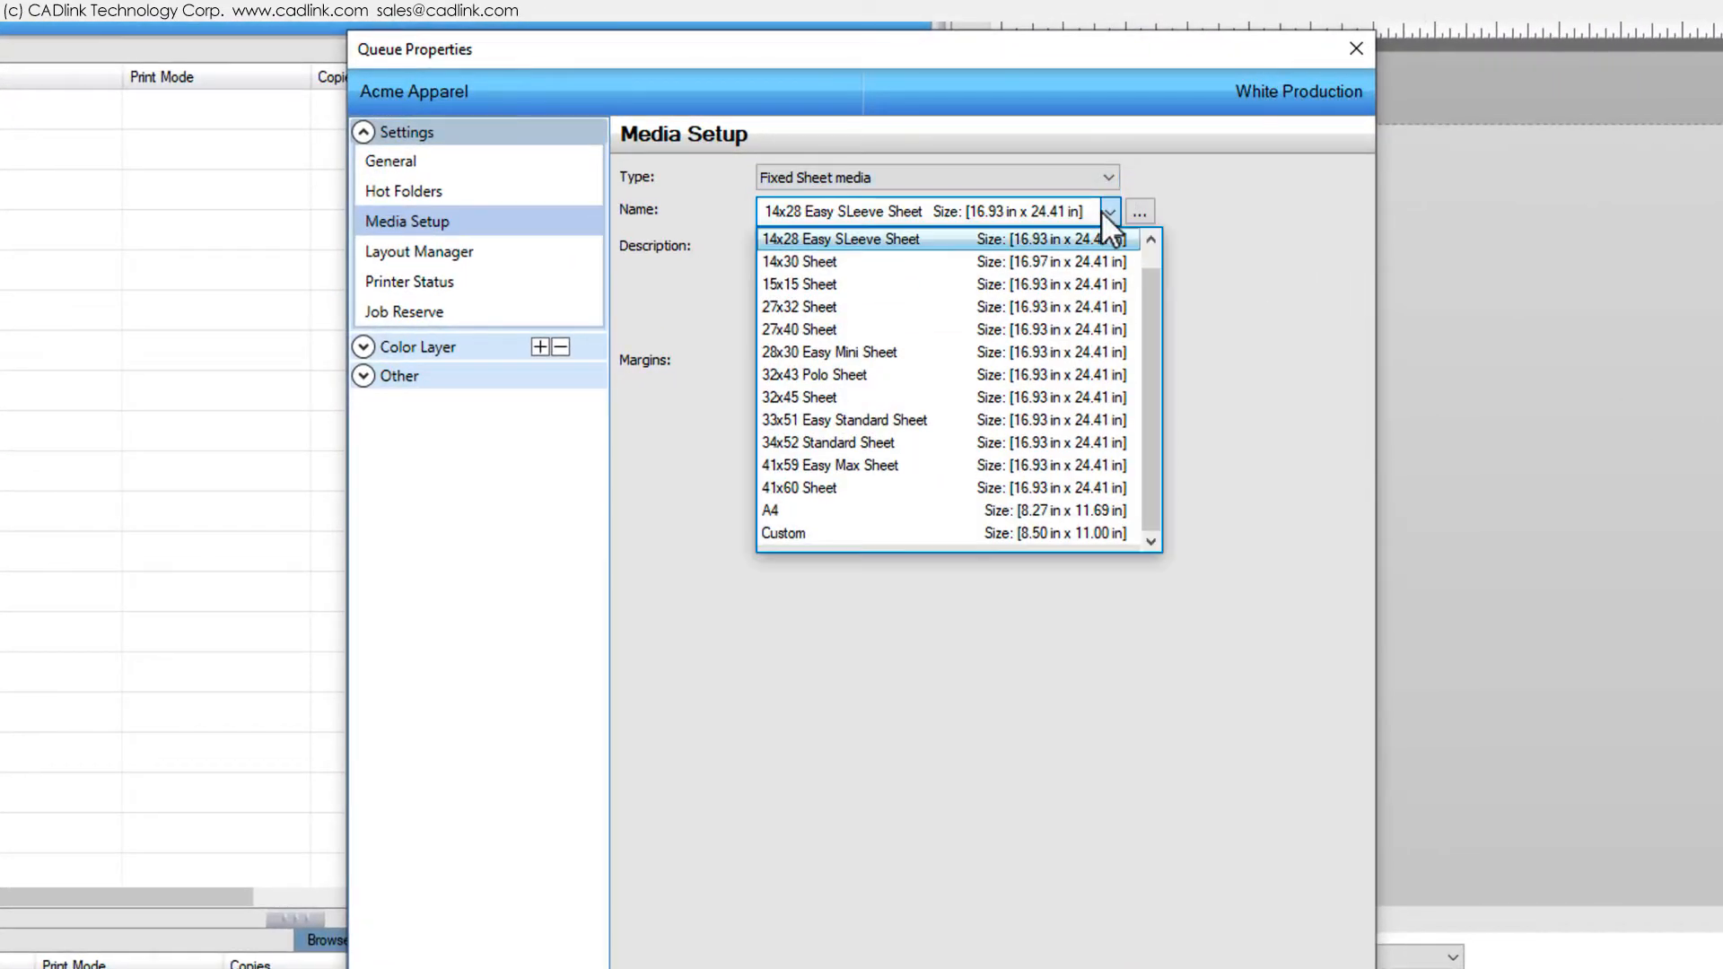
left_click(944, 418)
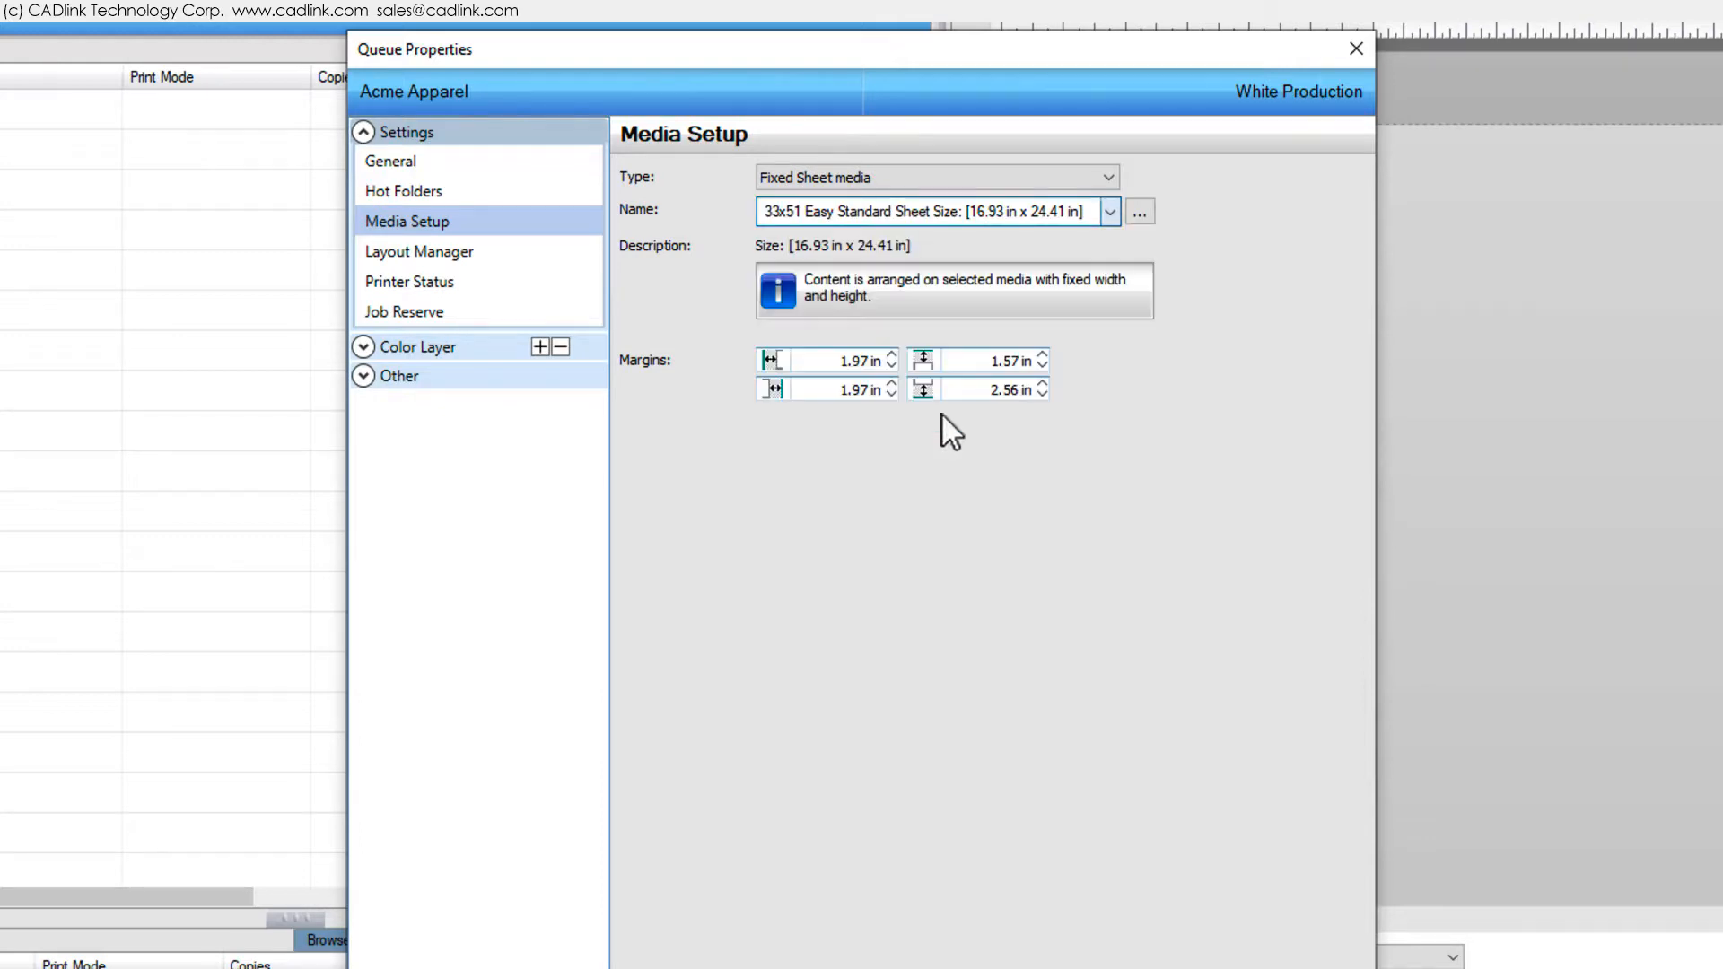
left_click(1174, 954)
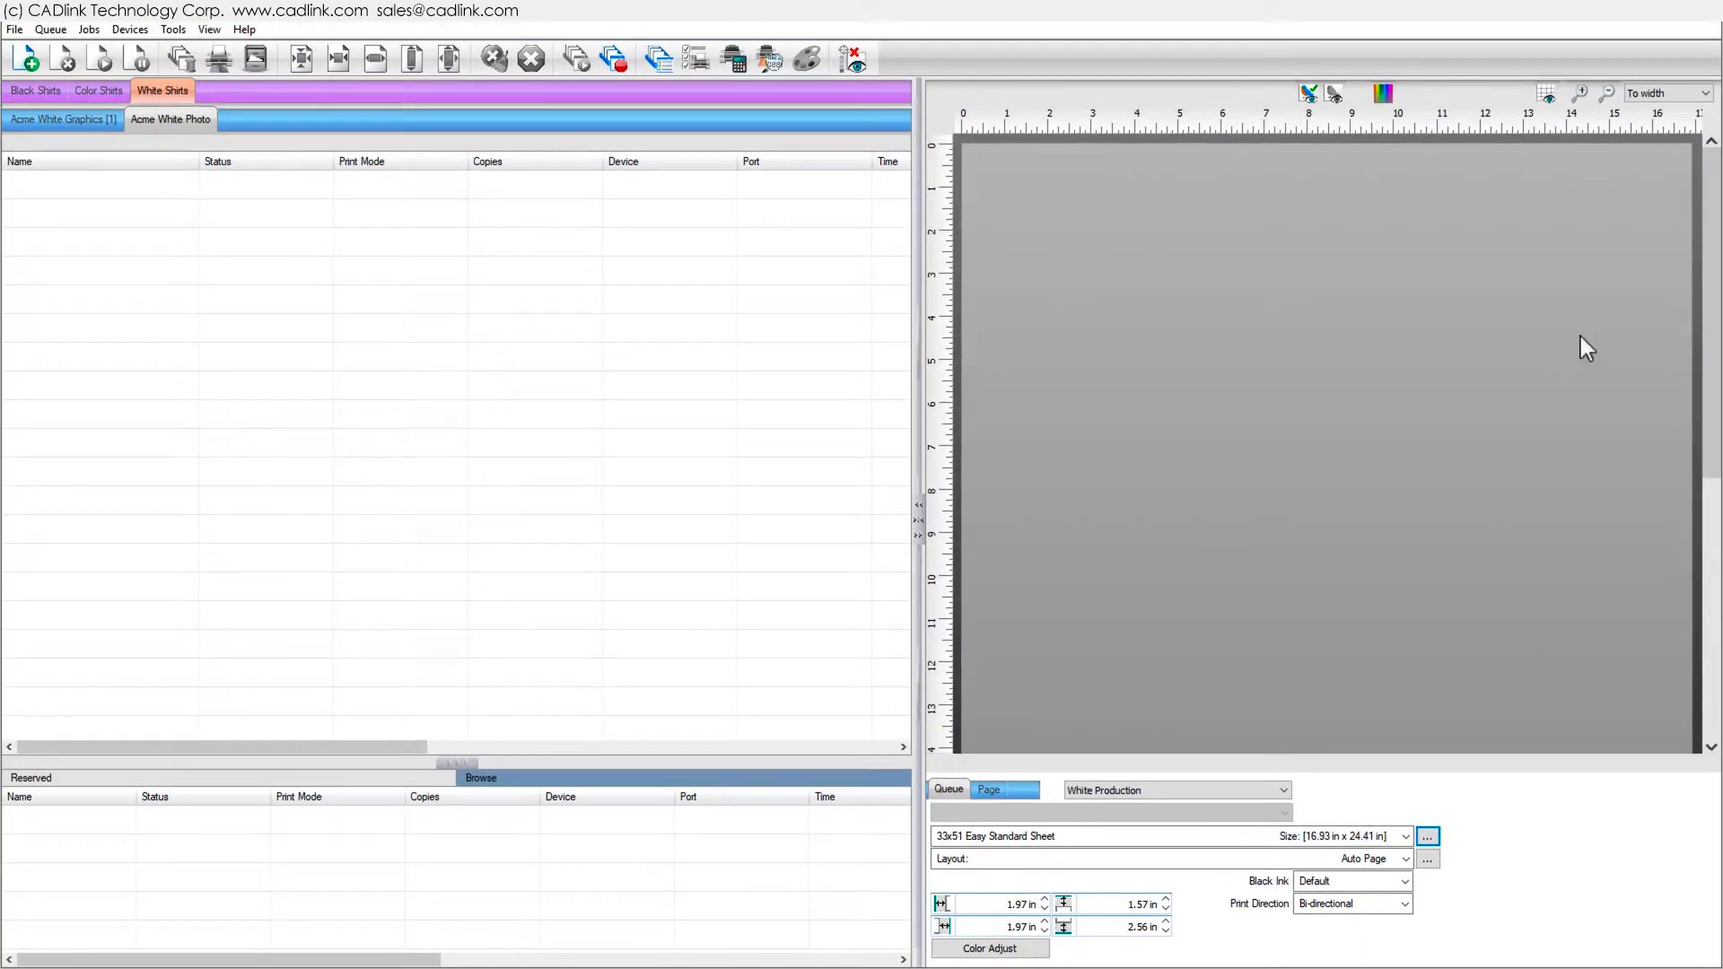
- Import the Deer Jumping.jpg and Eye Heart.ai jobs into the queue
left_click(1699, 93)
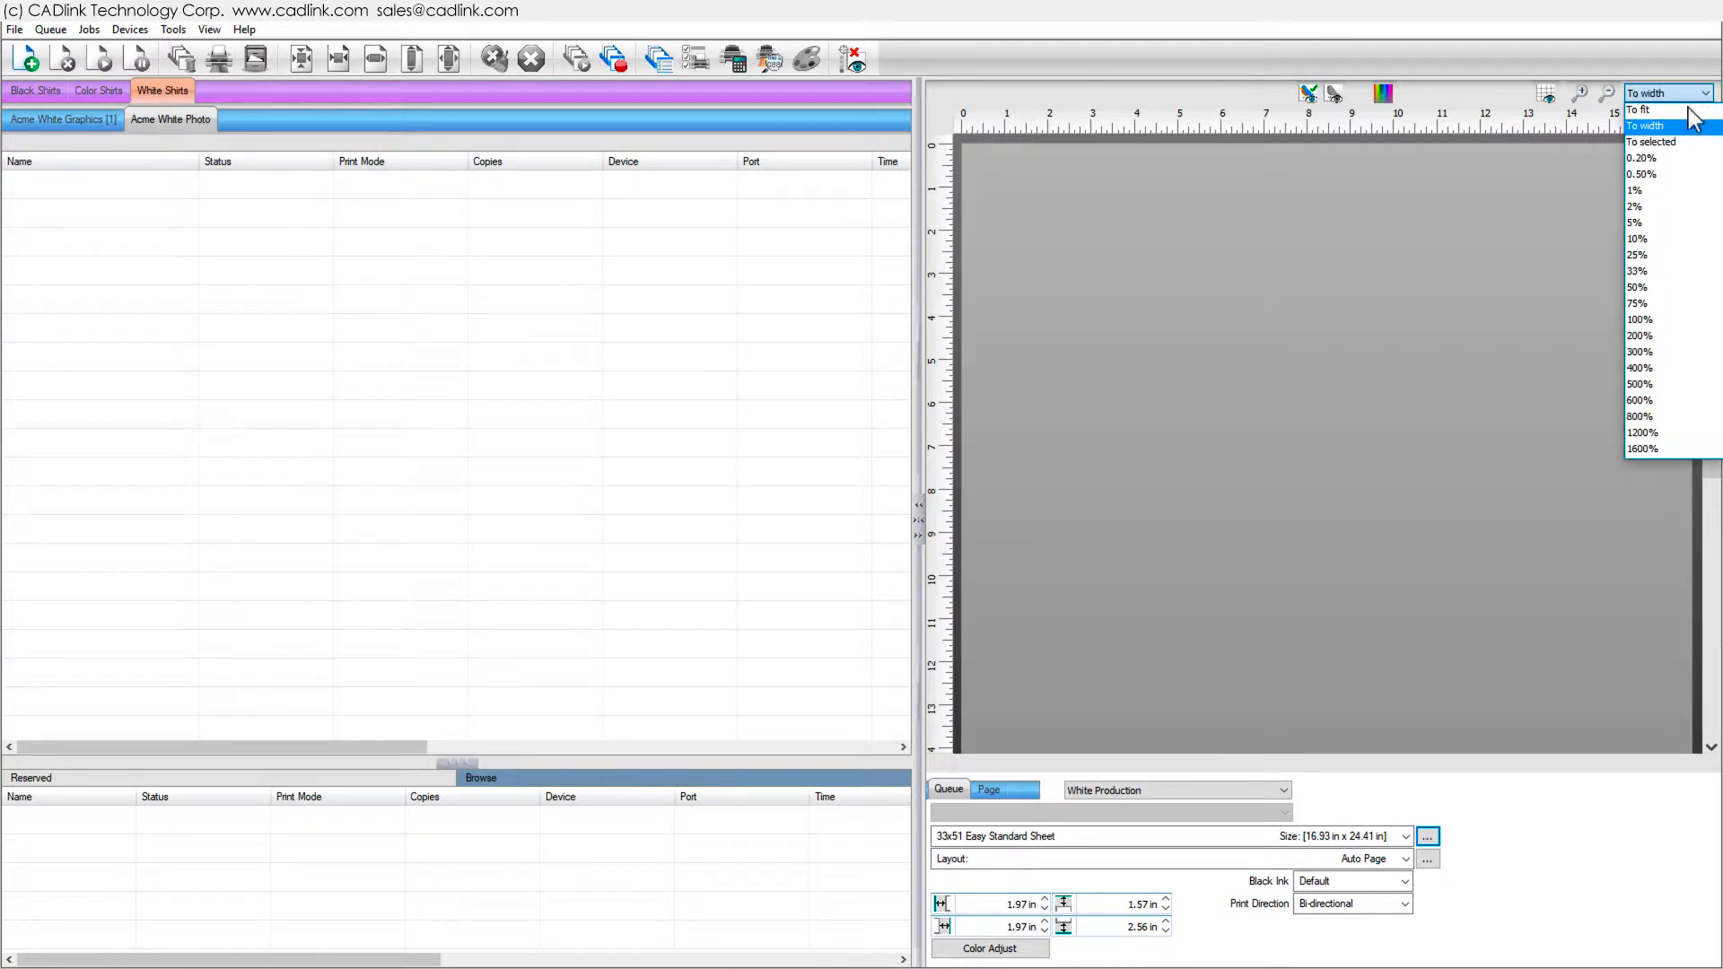
left_click(1693, 110)
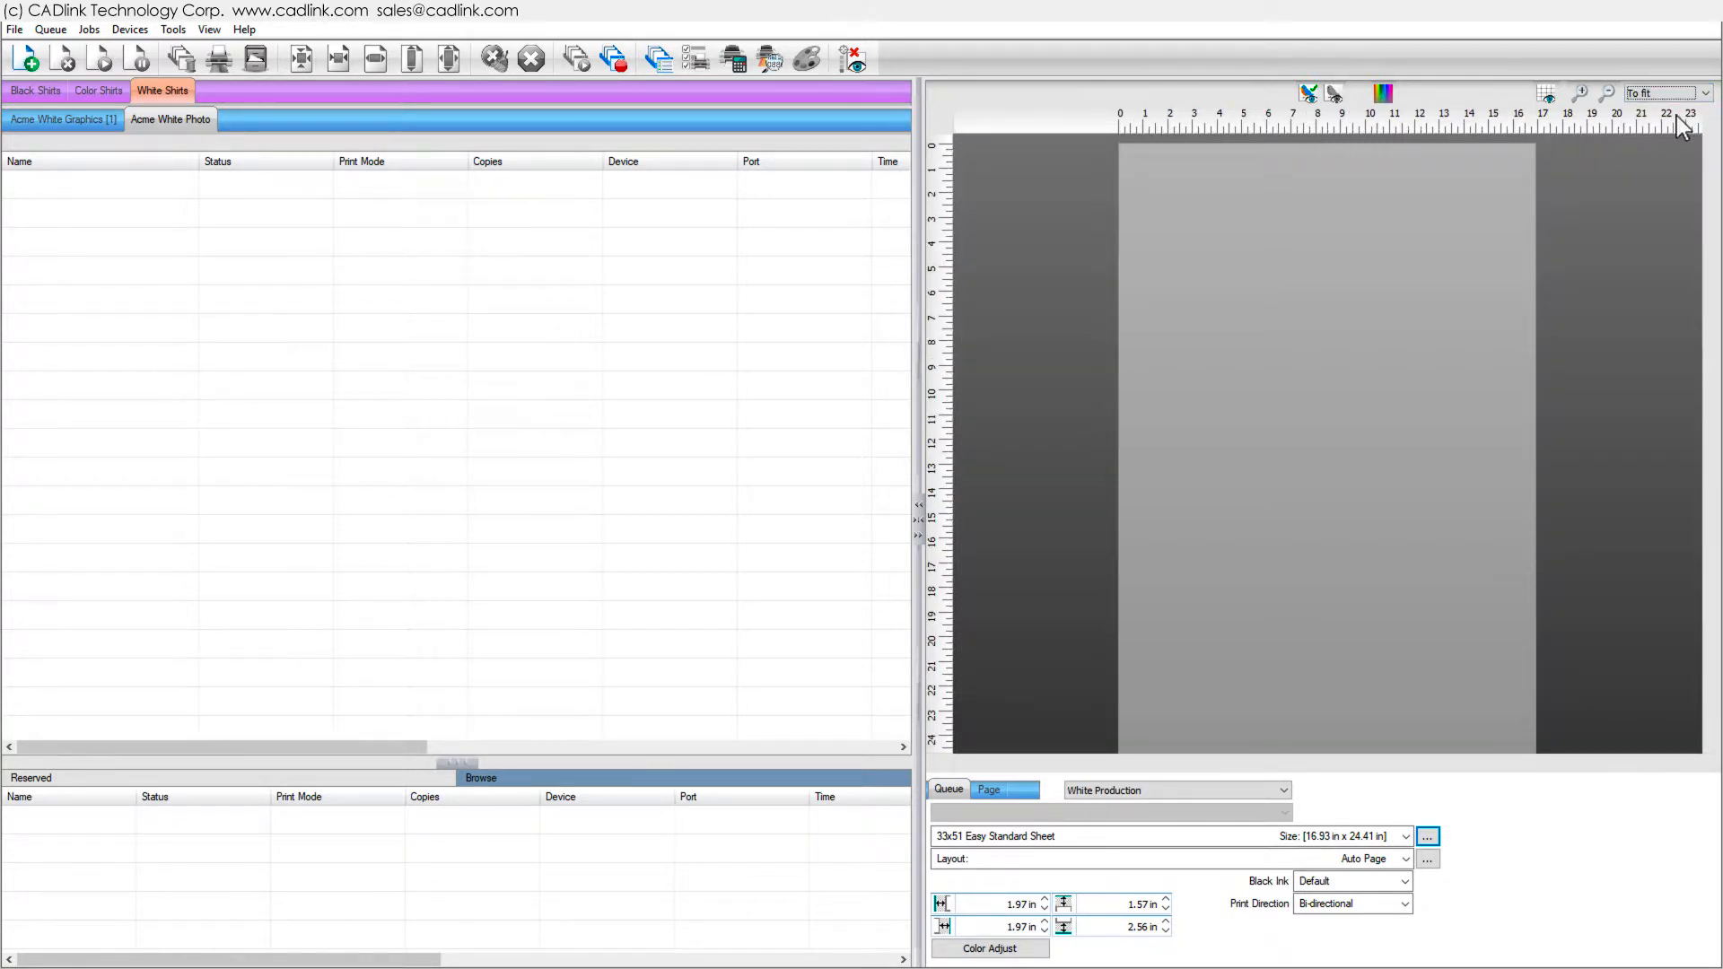
left_click_drag(2, 296, 138, 320)
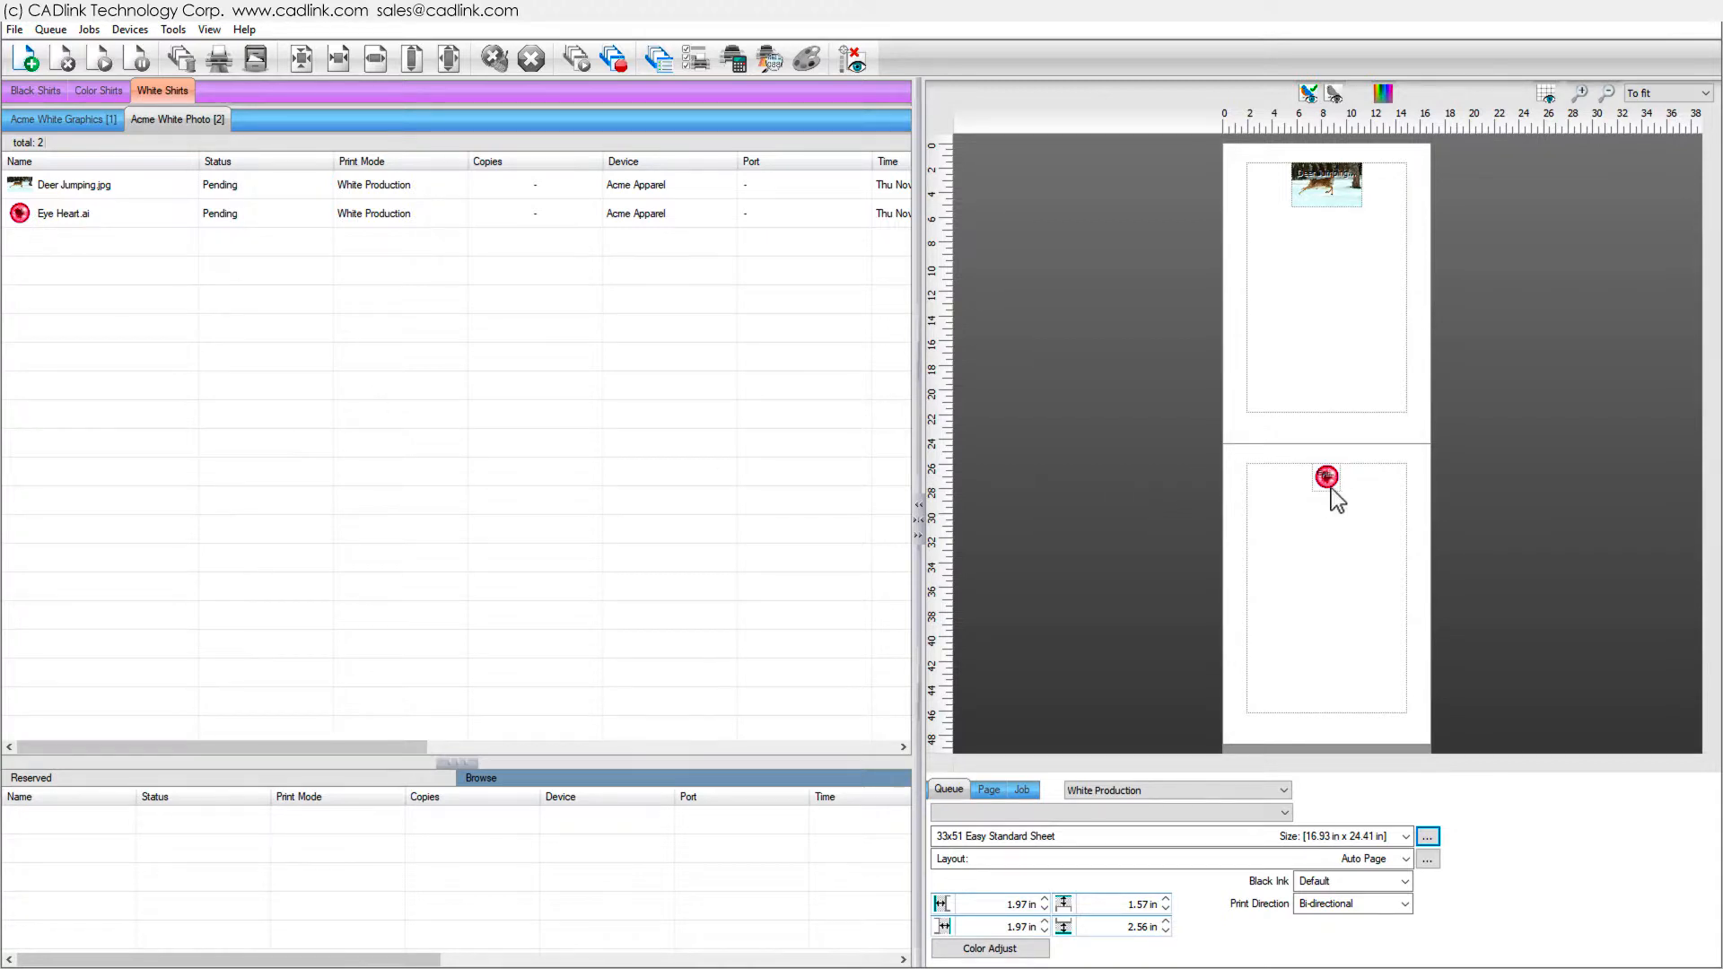
- Move the Eye Heart job onto the first sheet, then import DECO-13.jpg and place it on that sheet too
left_click_drag(1327, 477, 1279, 247)
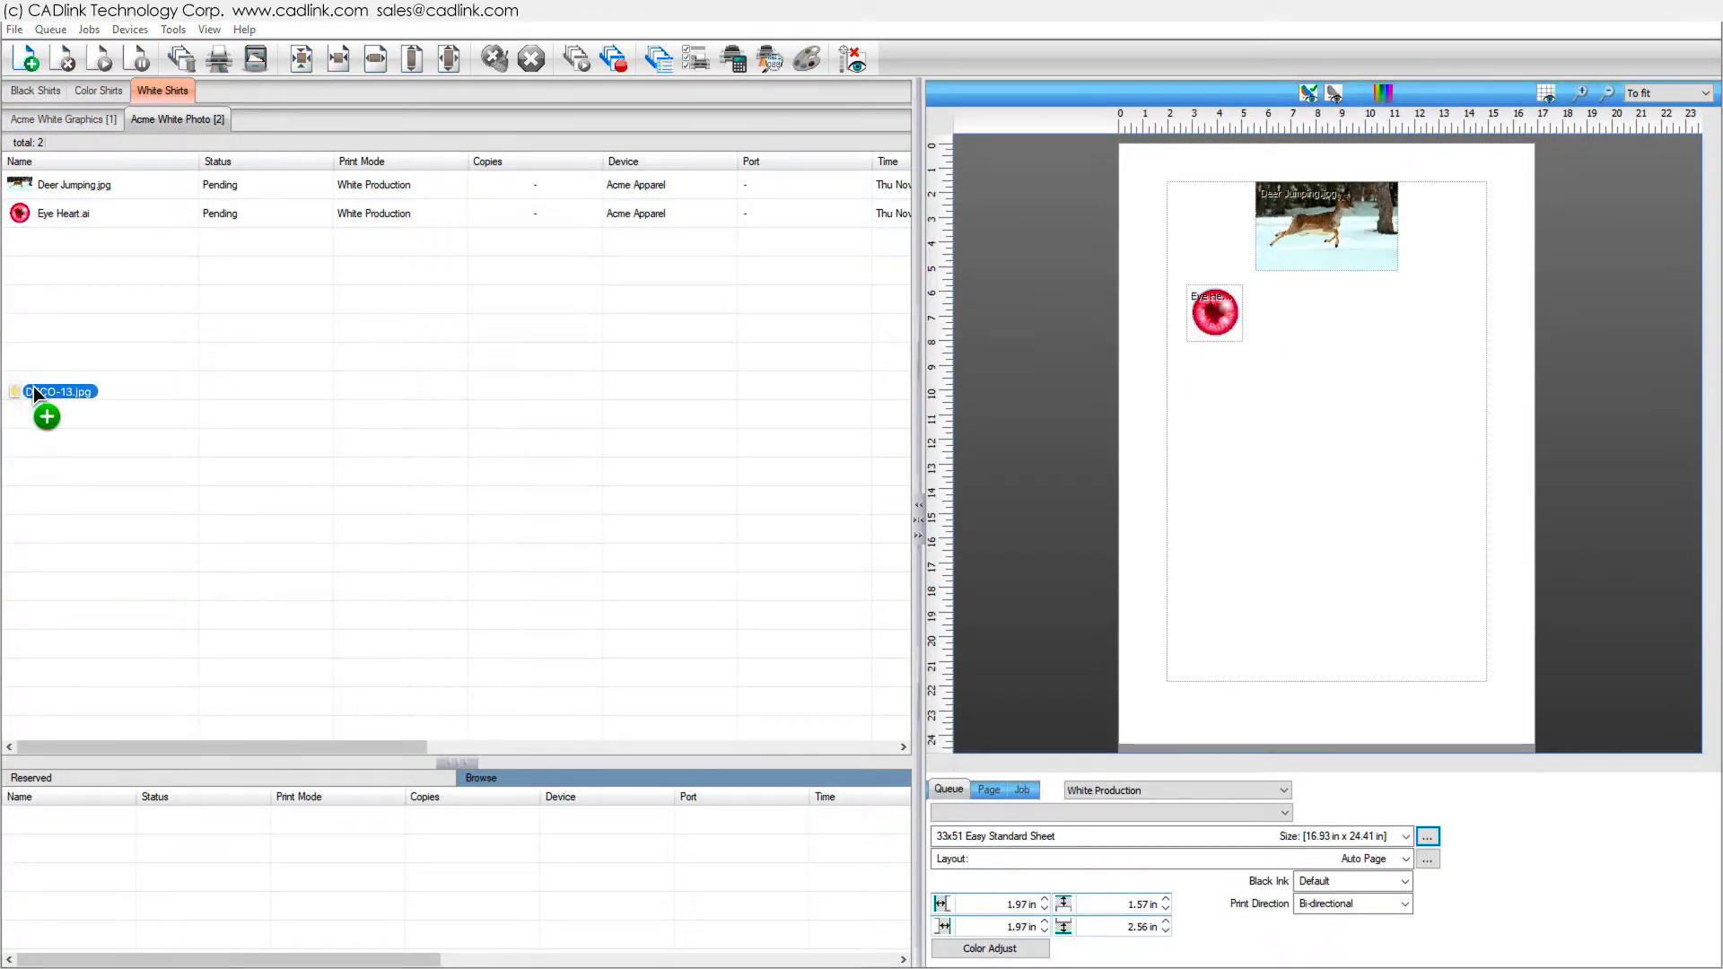
left_click_drag(33, 387, 77, 366)
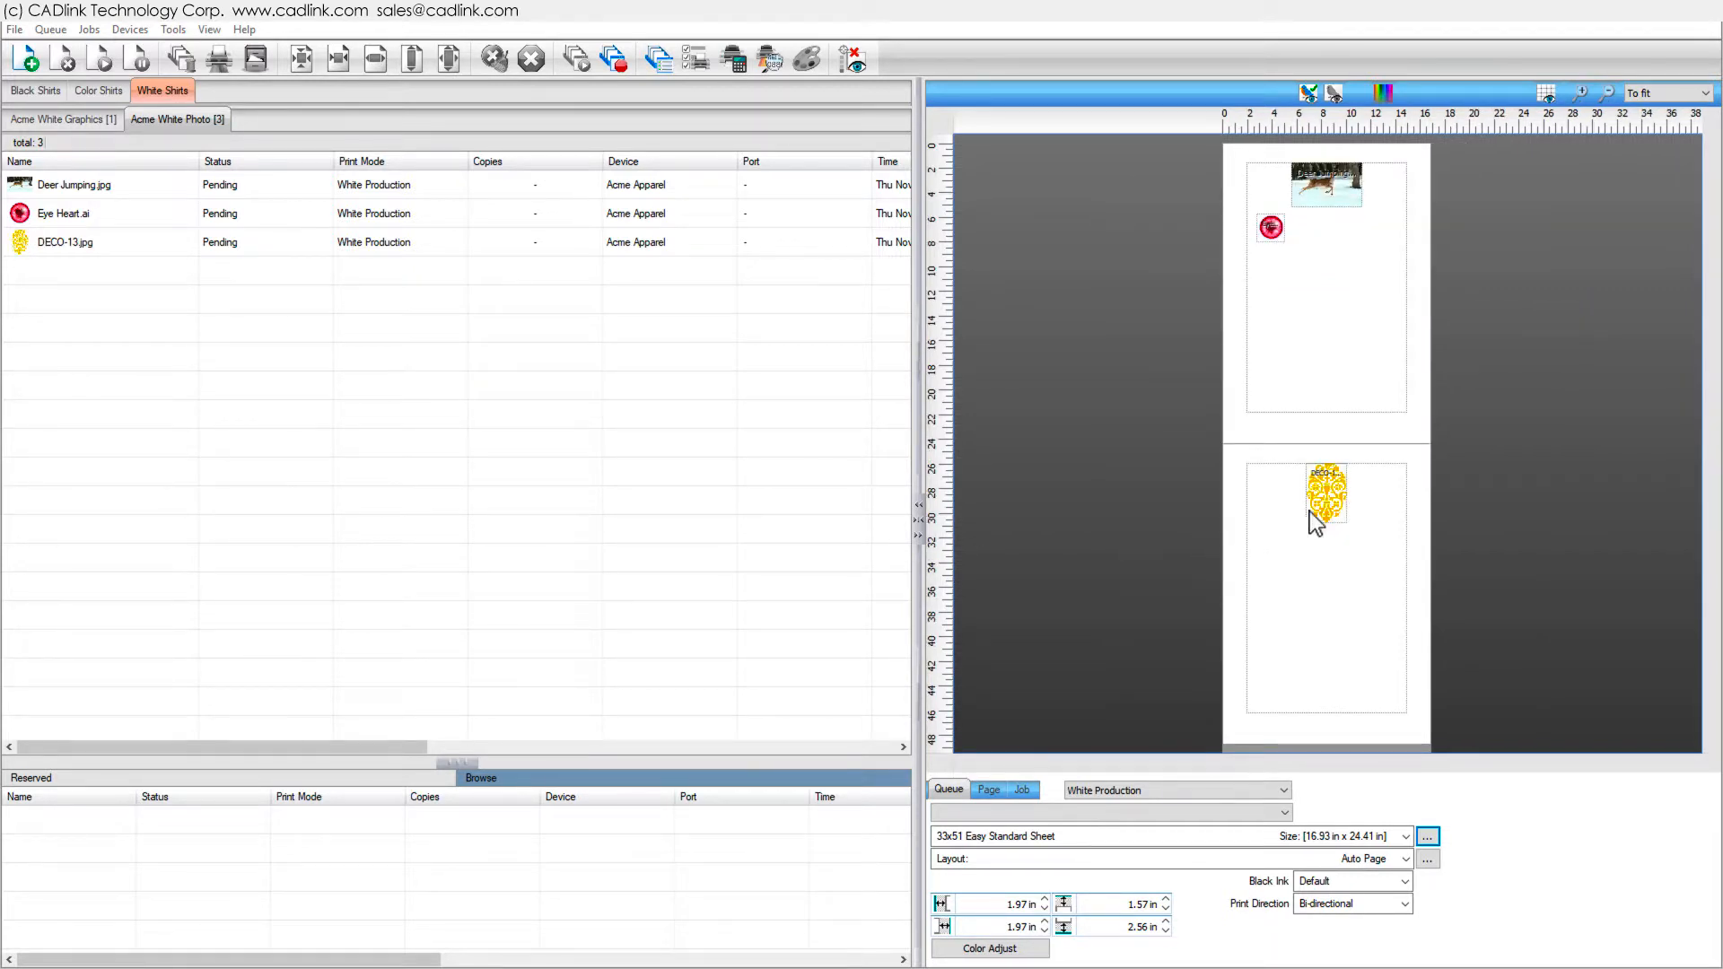
left_click_drag(1317, 509, 1274, 331)
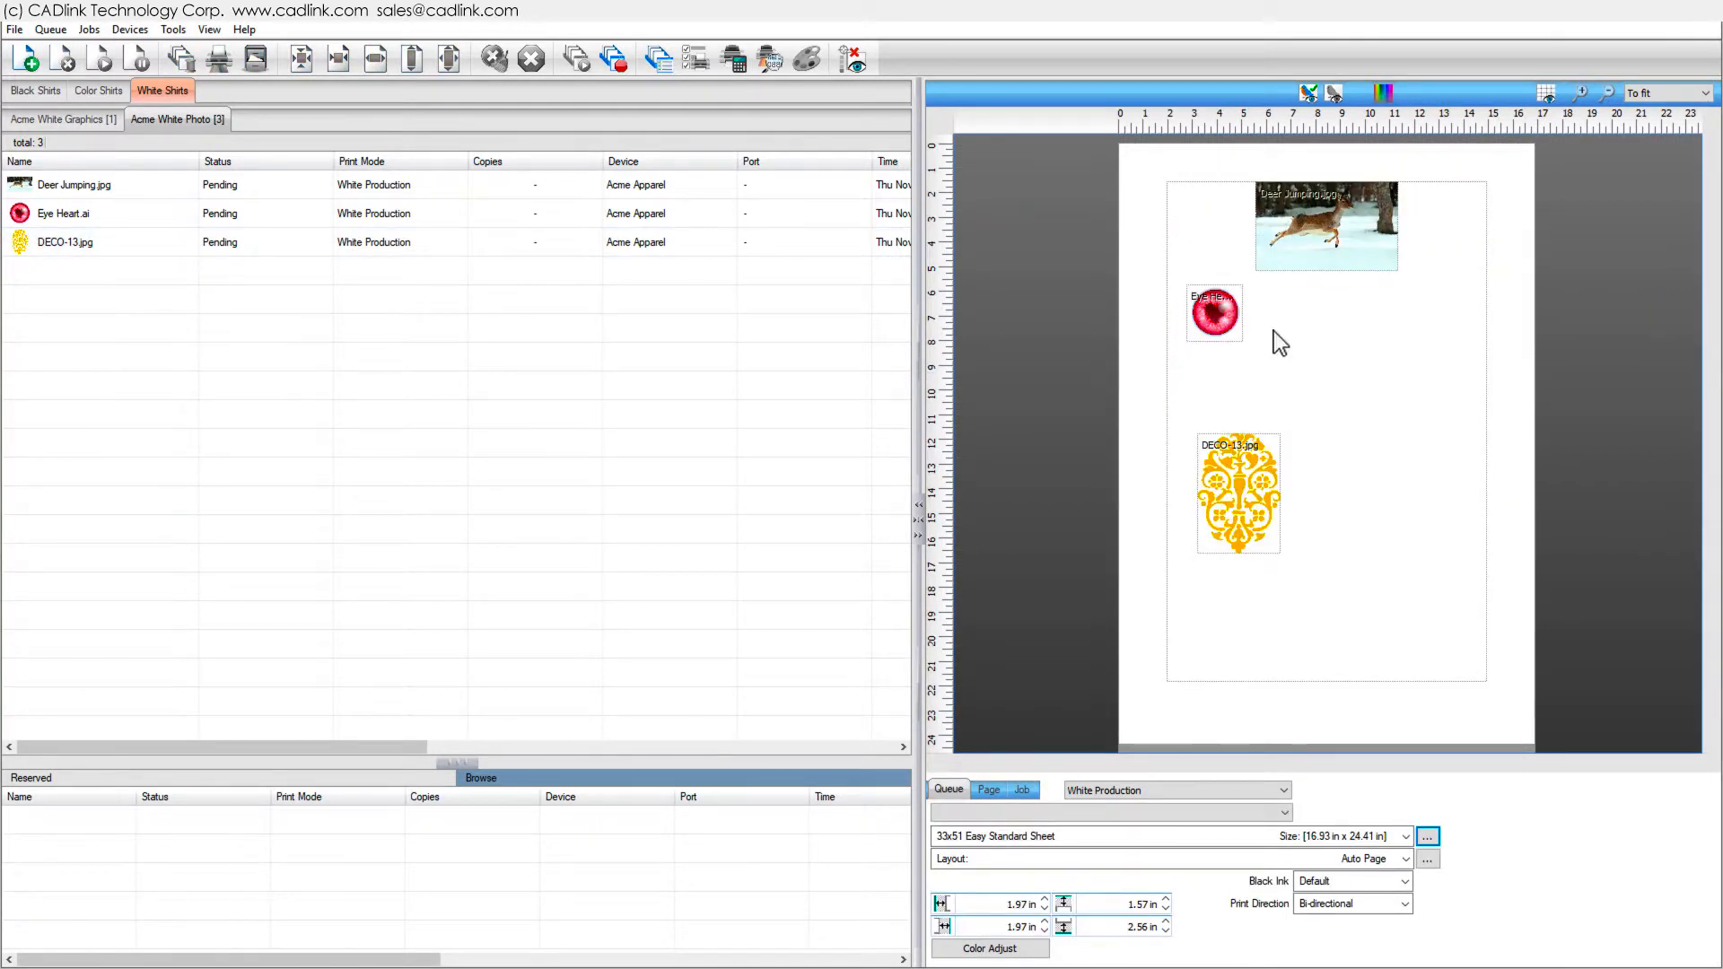
- Crop the Deer Jumping image with manual tiles, splitting it at about 2.5 in and disabling the lower tile
left_click(1329, 224)
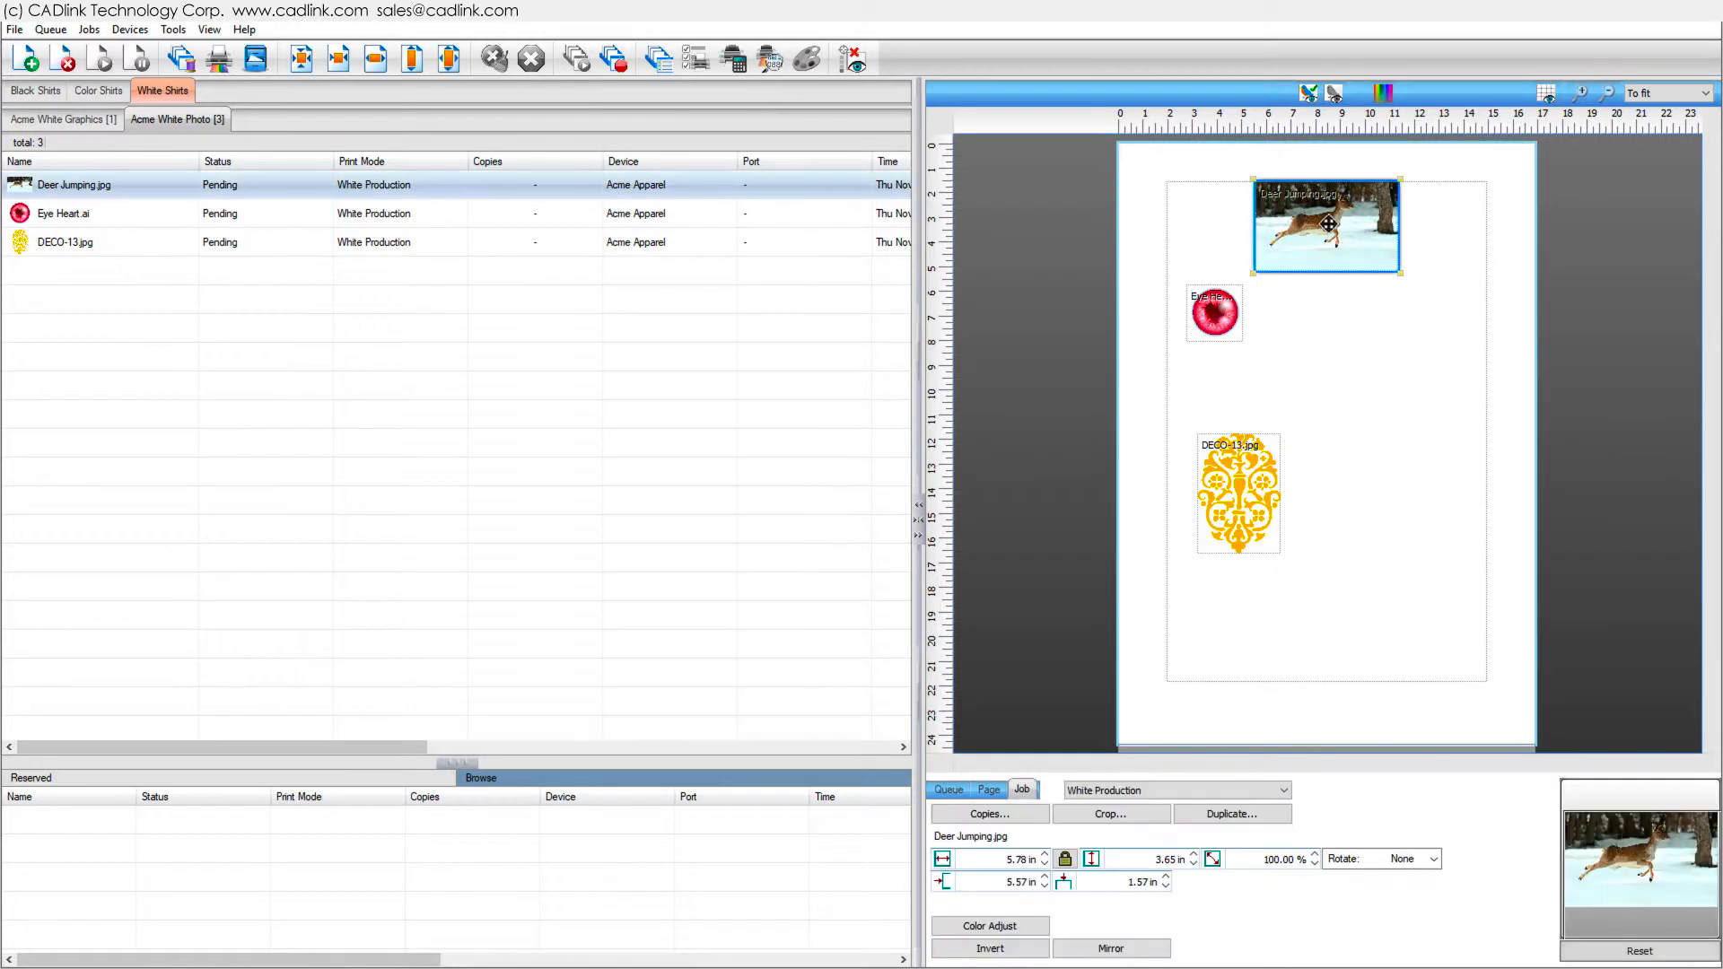
left_click(1156, 819)
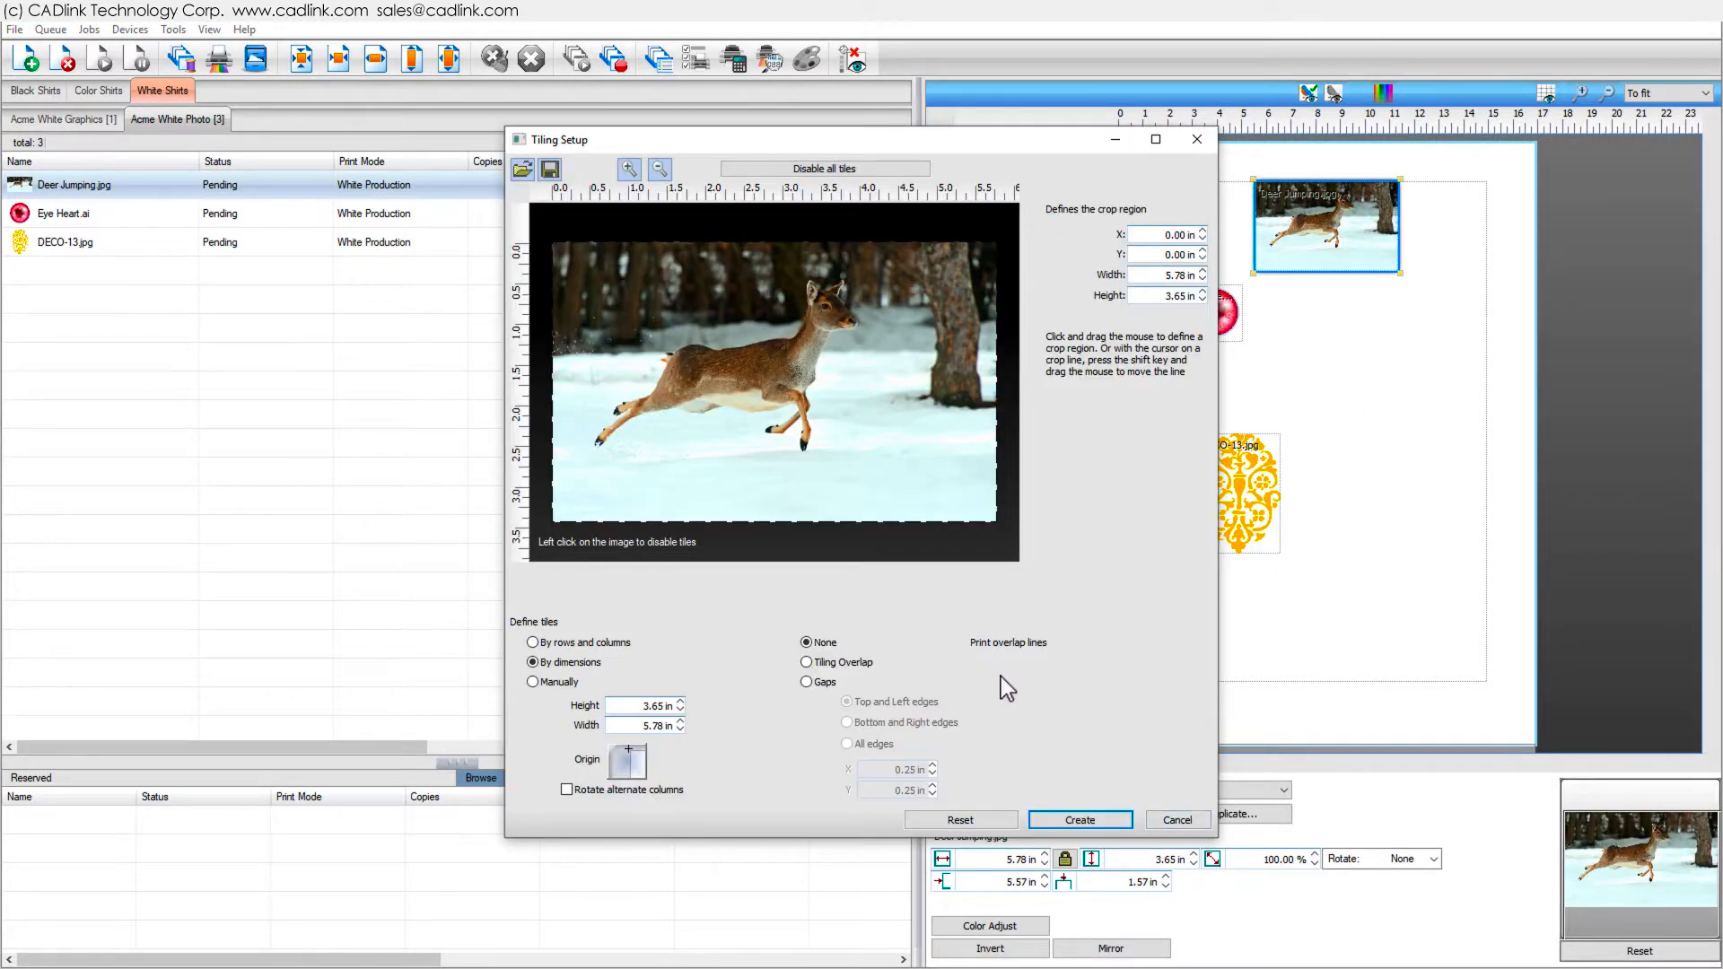
left_click(539, 683)
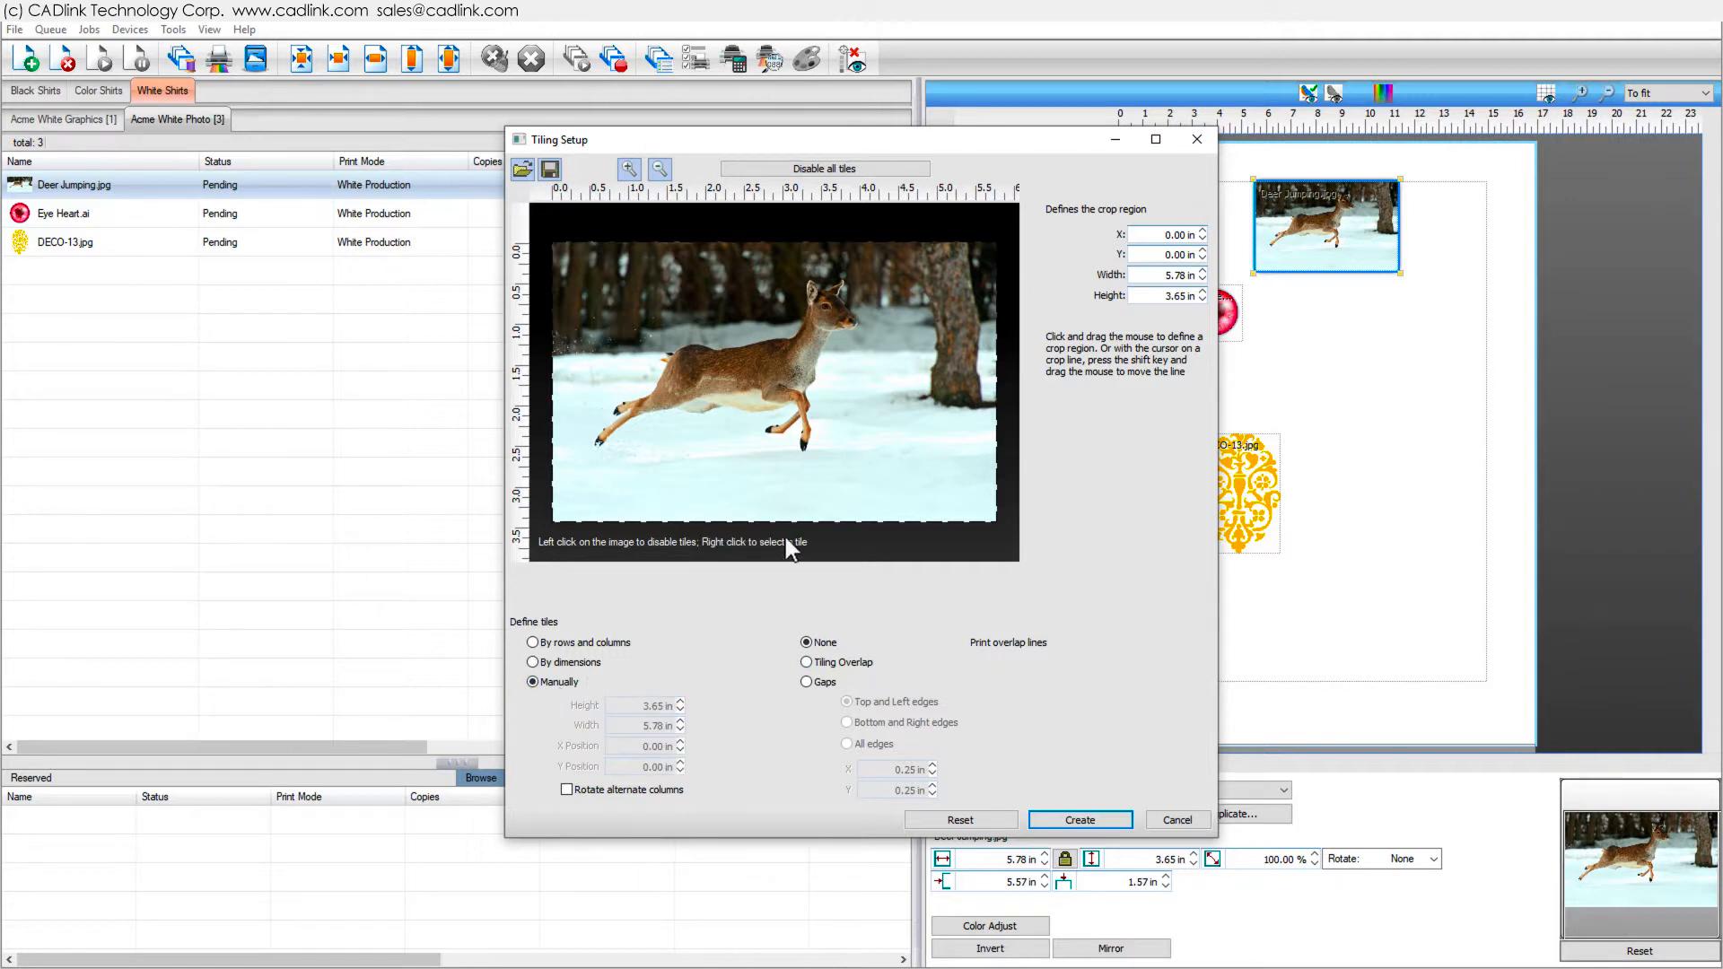
left_click(800, 468)
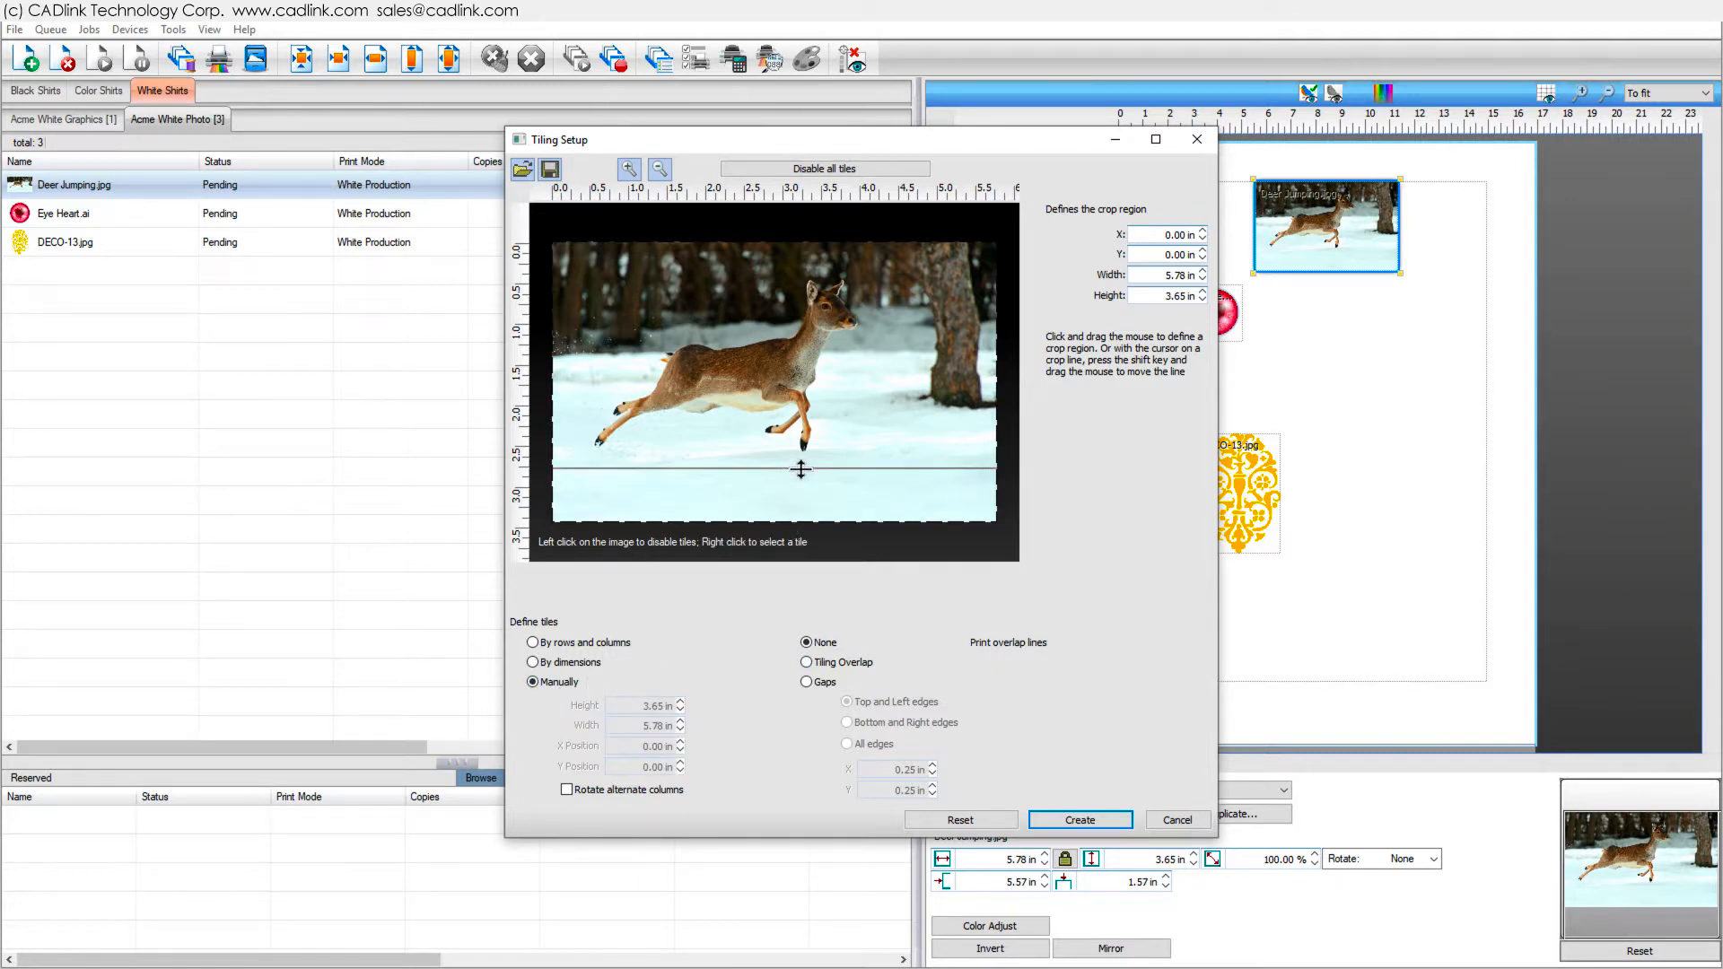
left_click(812, 491)
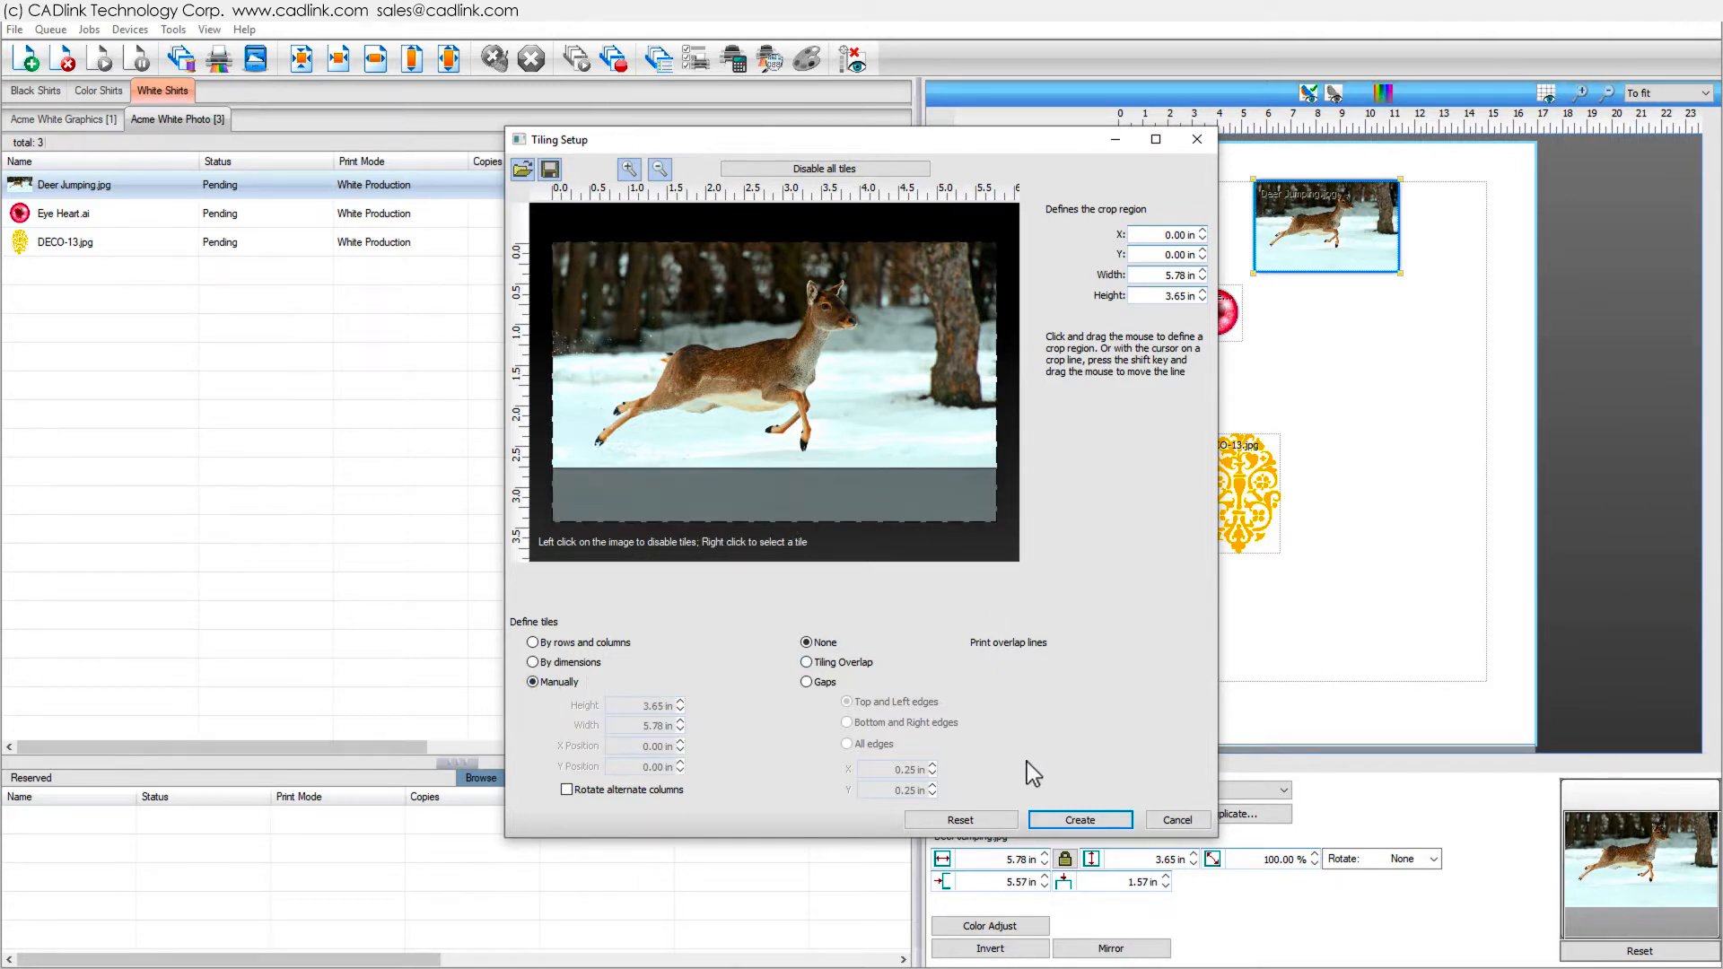
left_click(1056, 823)
- Make copies of the Eye Heart job in a grid of 5 columns by 2 rows
left_click_drag(1336, 474, 1334, 179)
left_click(1206, 303)
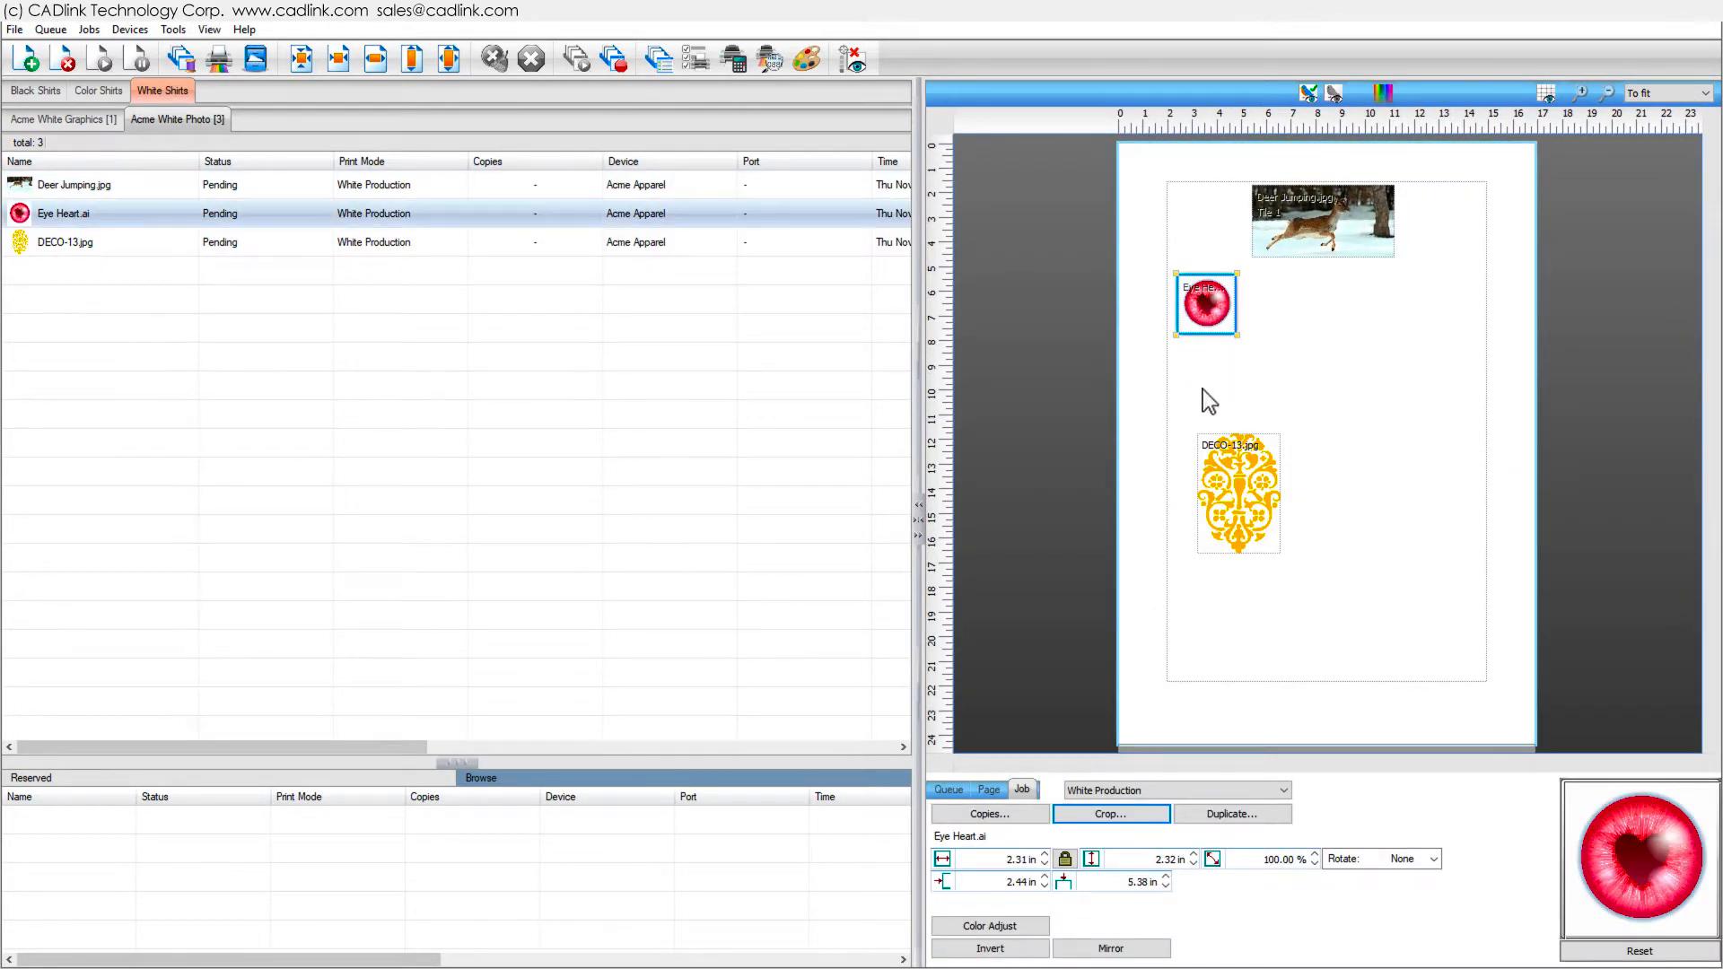
left_click(1010, 811)
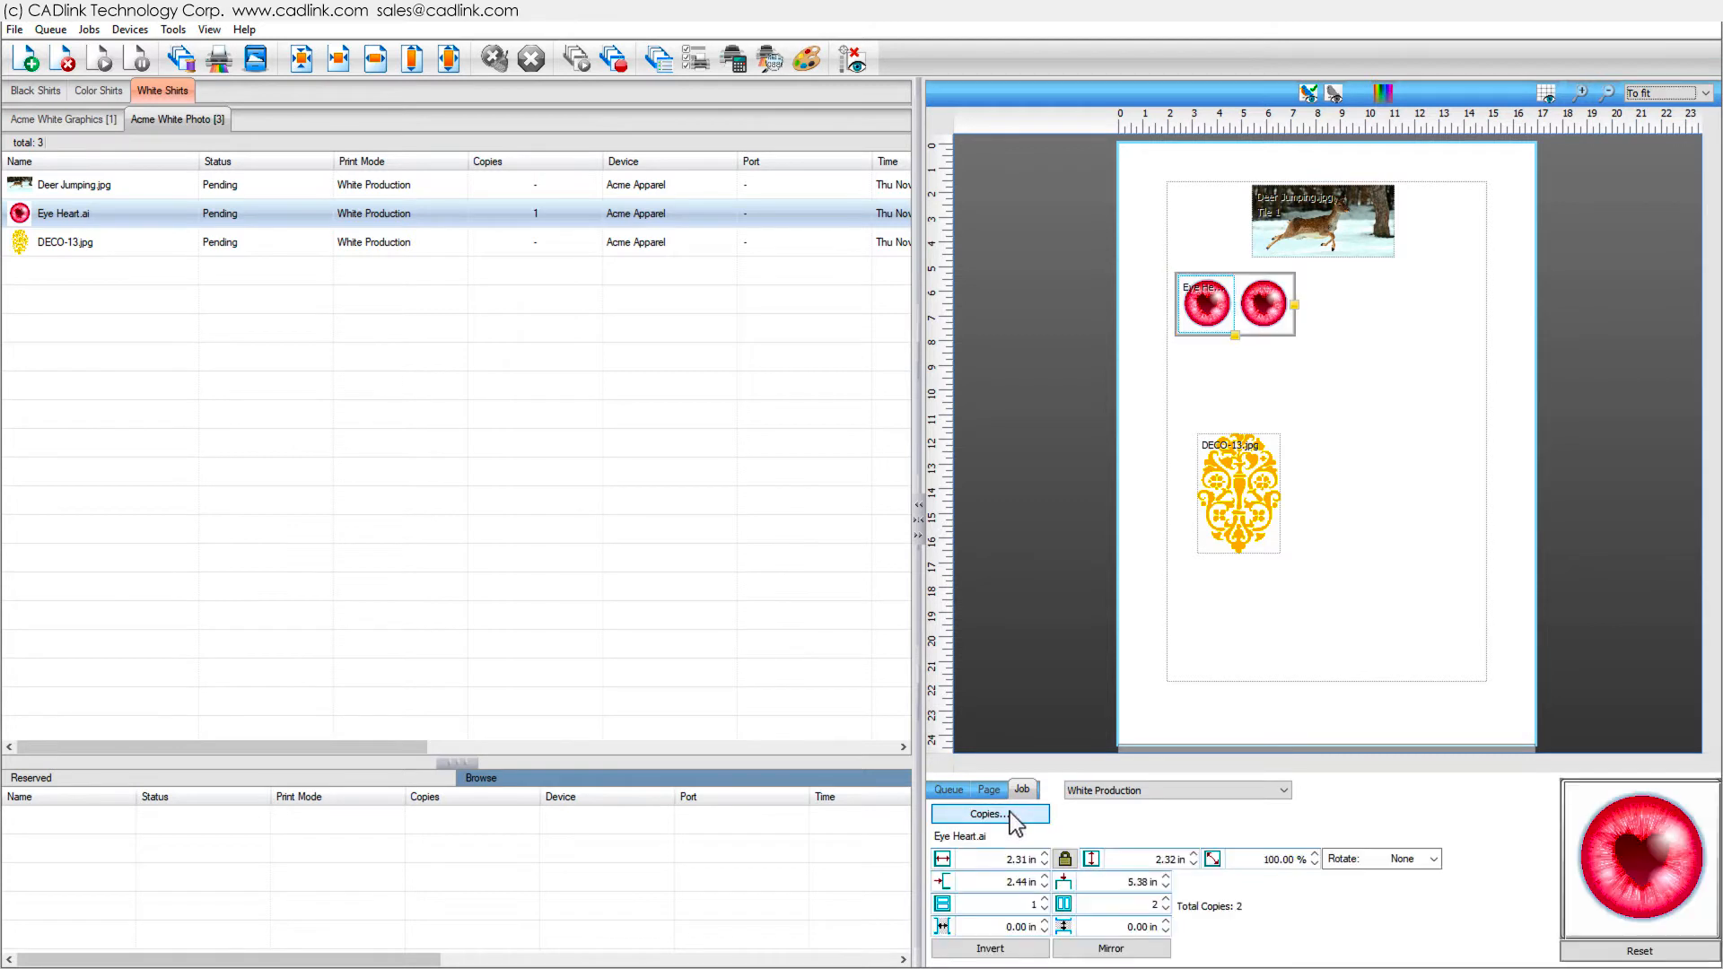
left_click_drag(1295, 305, 1465, 305)
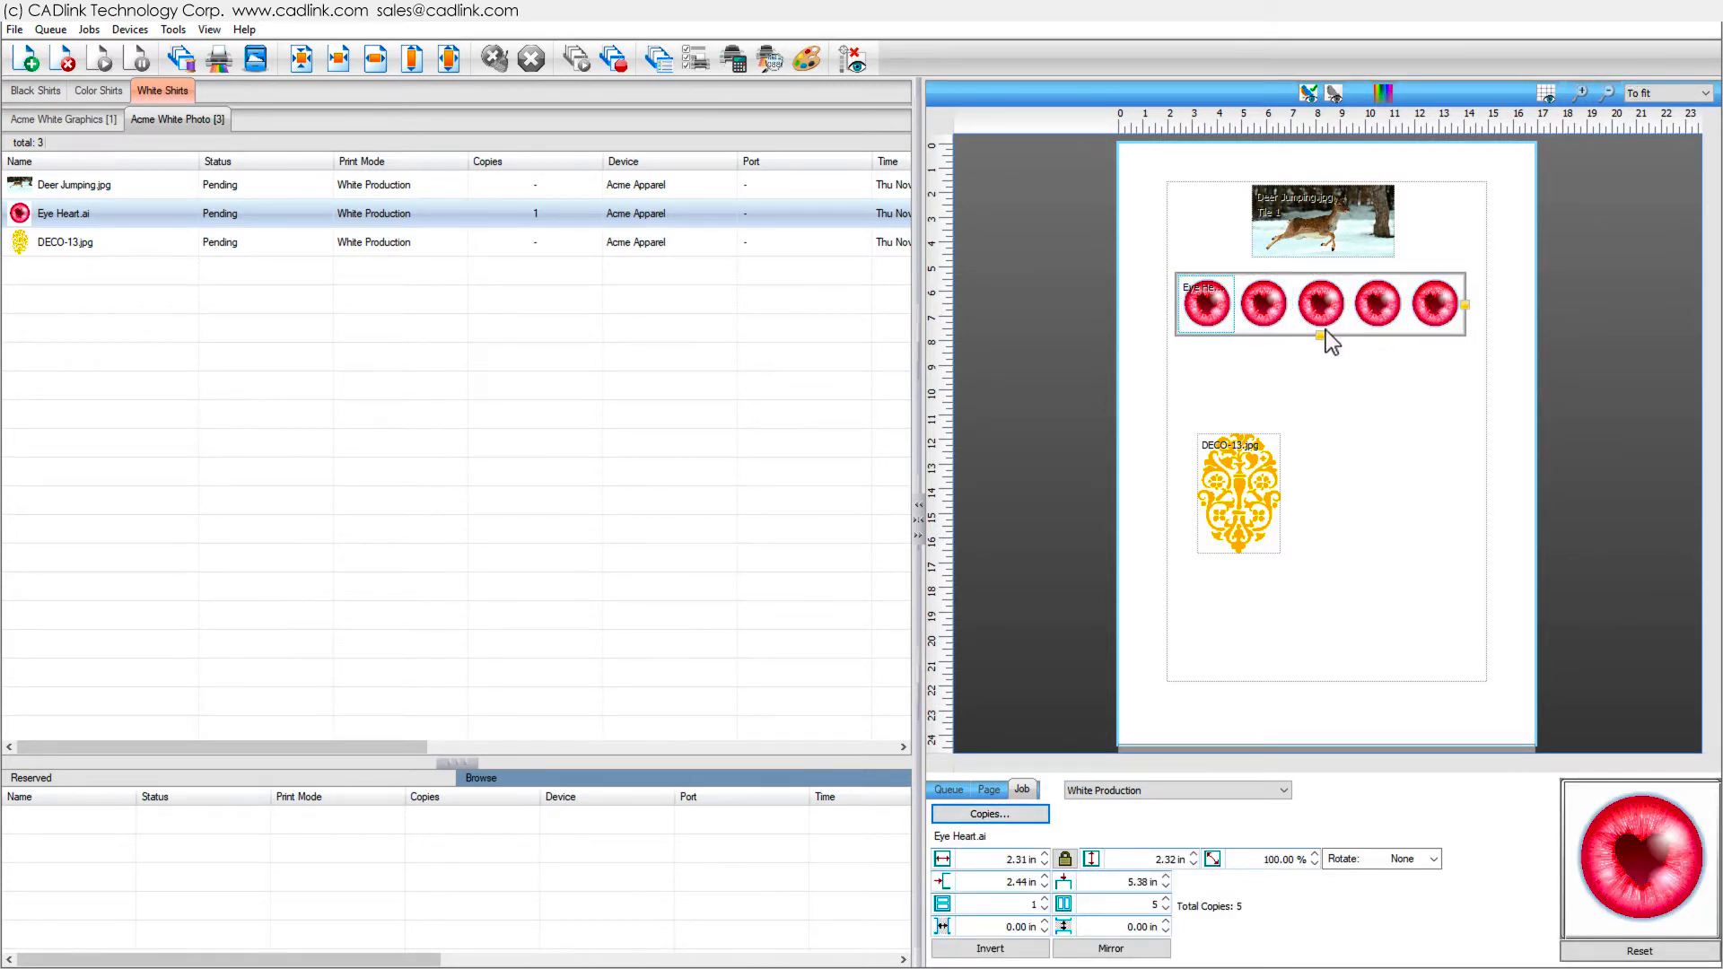
left_click_drag(1318, 333, 1319, 388)
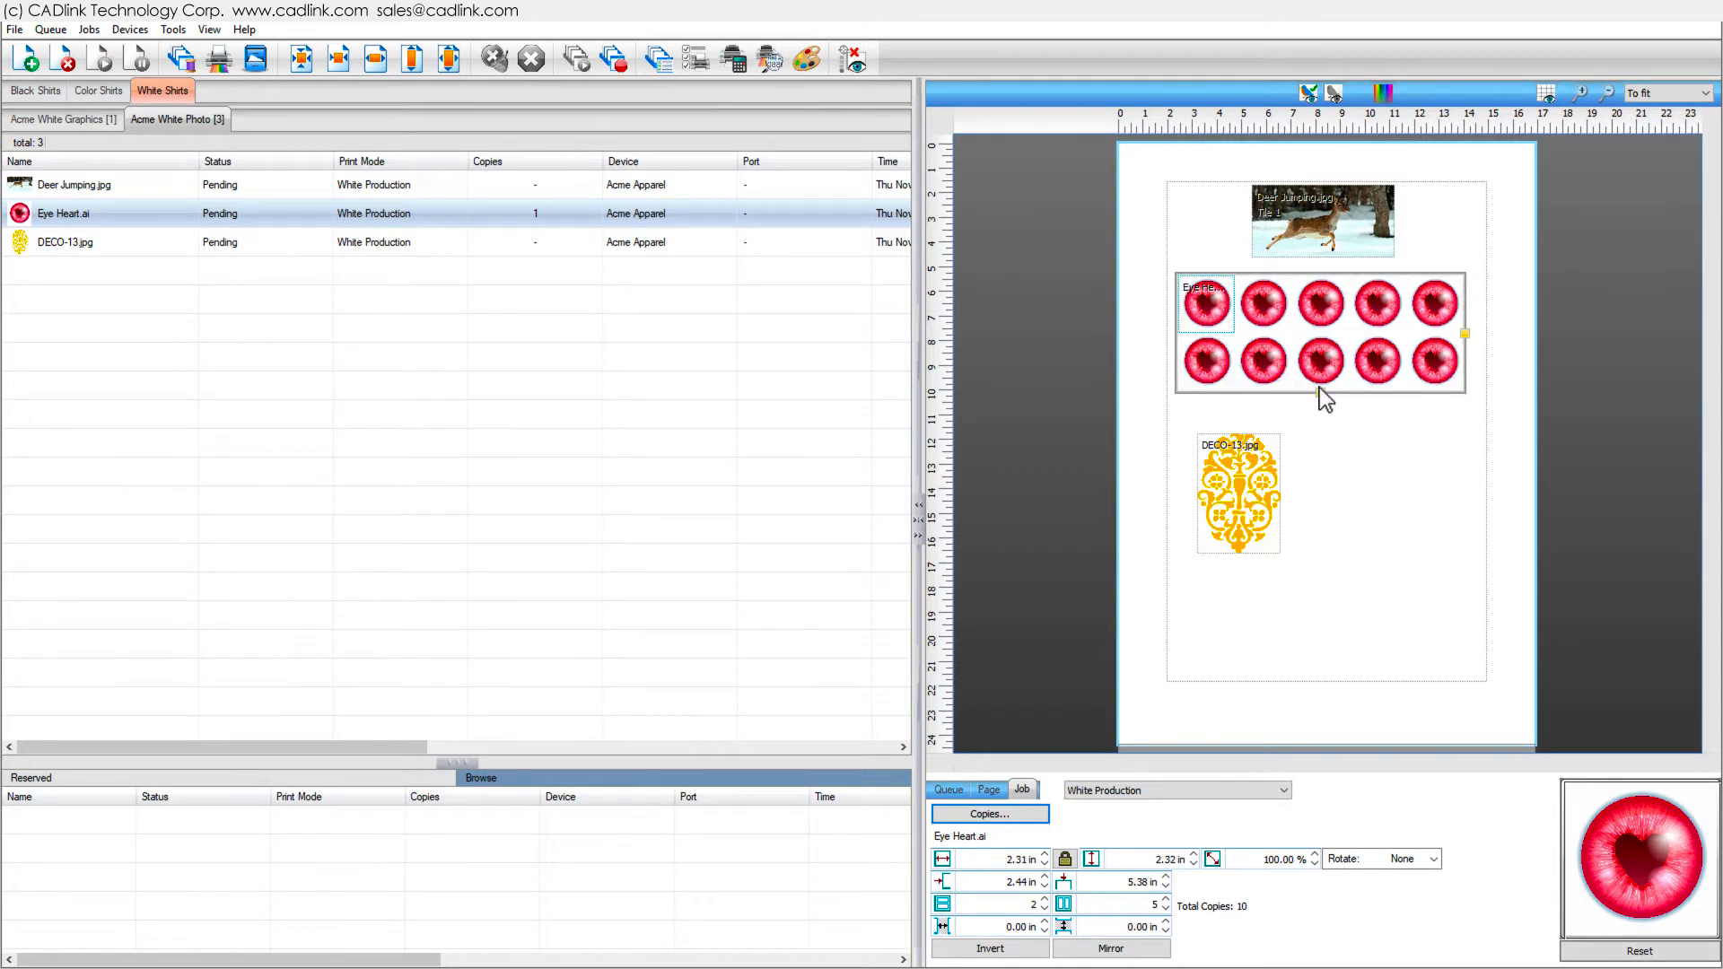
- Move DECO-13 up and area-fill it with offset Step and Repeat copies, length 11 in and width 12 in
left_click(1241, 514)
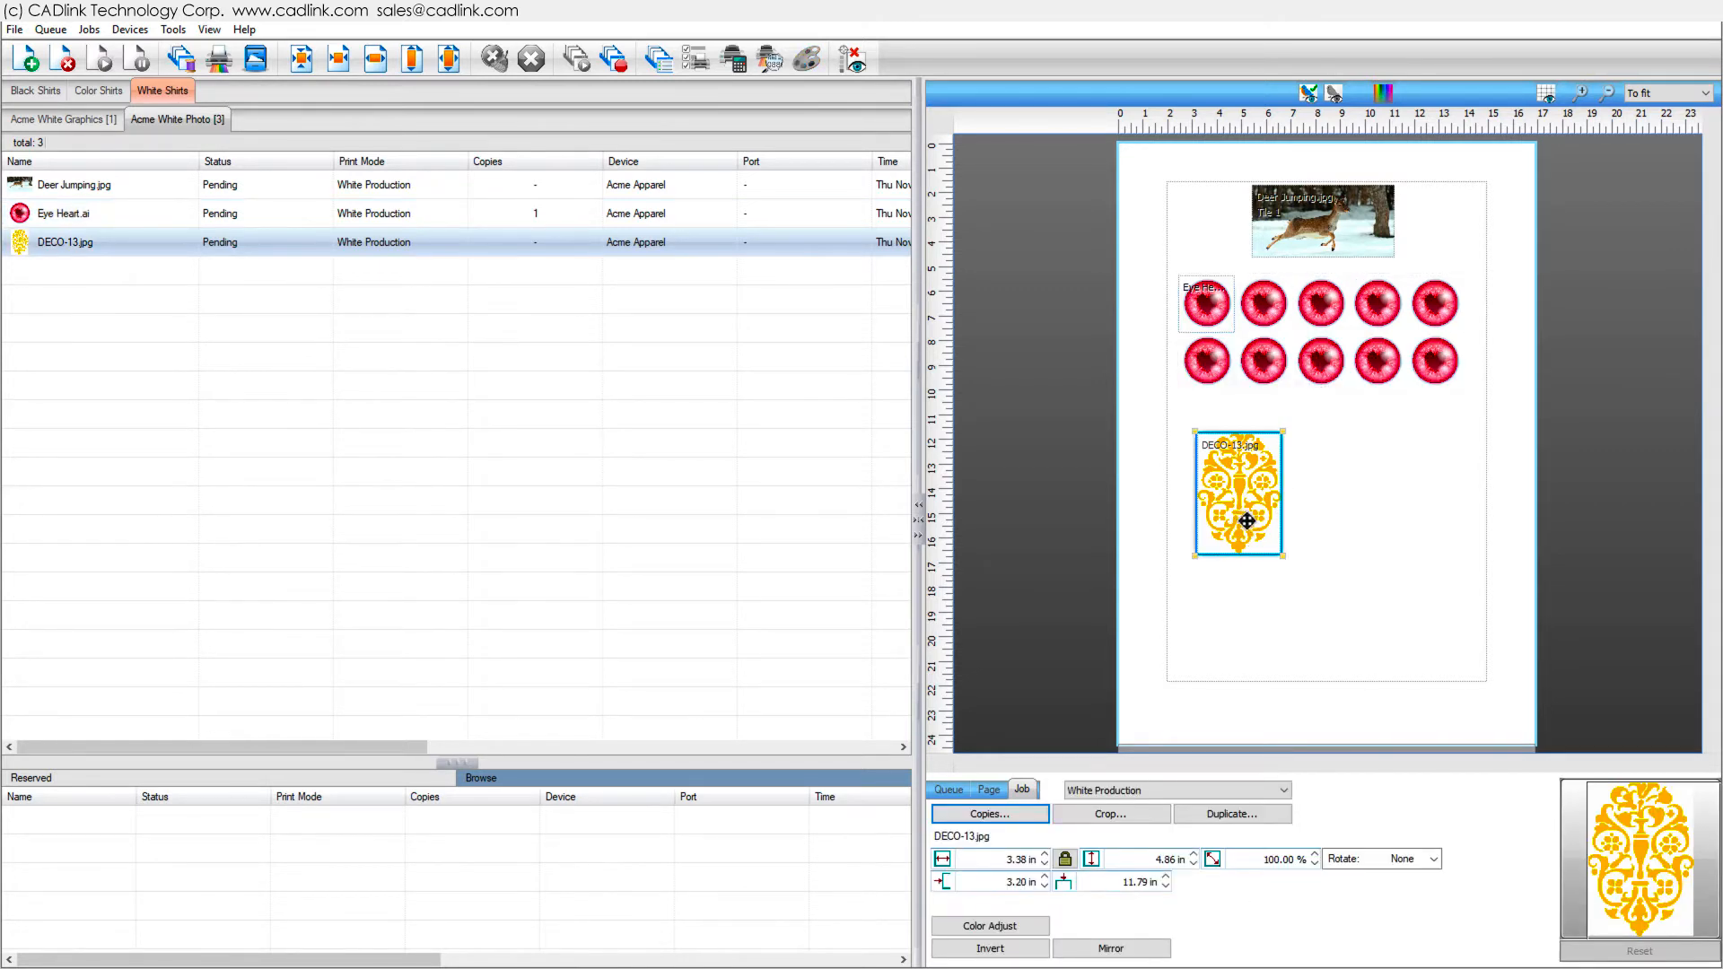
left_click_drag(1241, 513, 1214, 485)
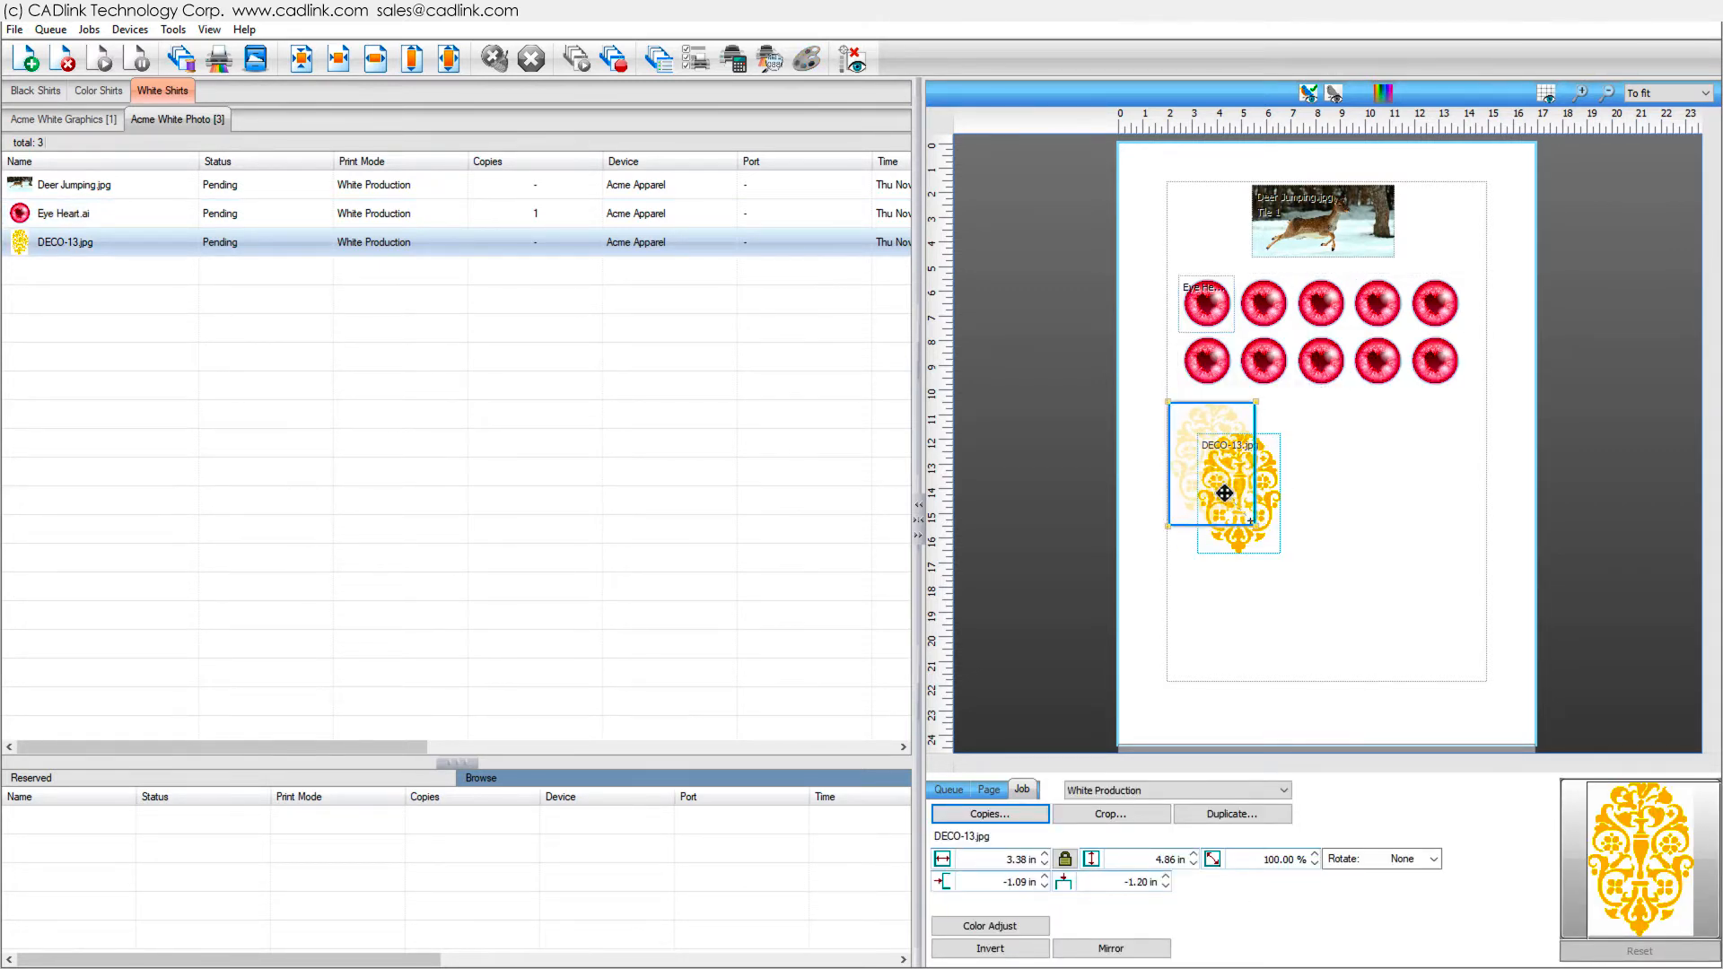
left_click(1025, 810)
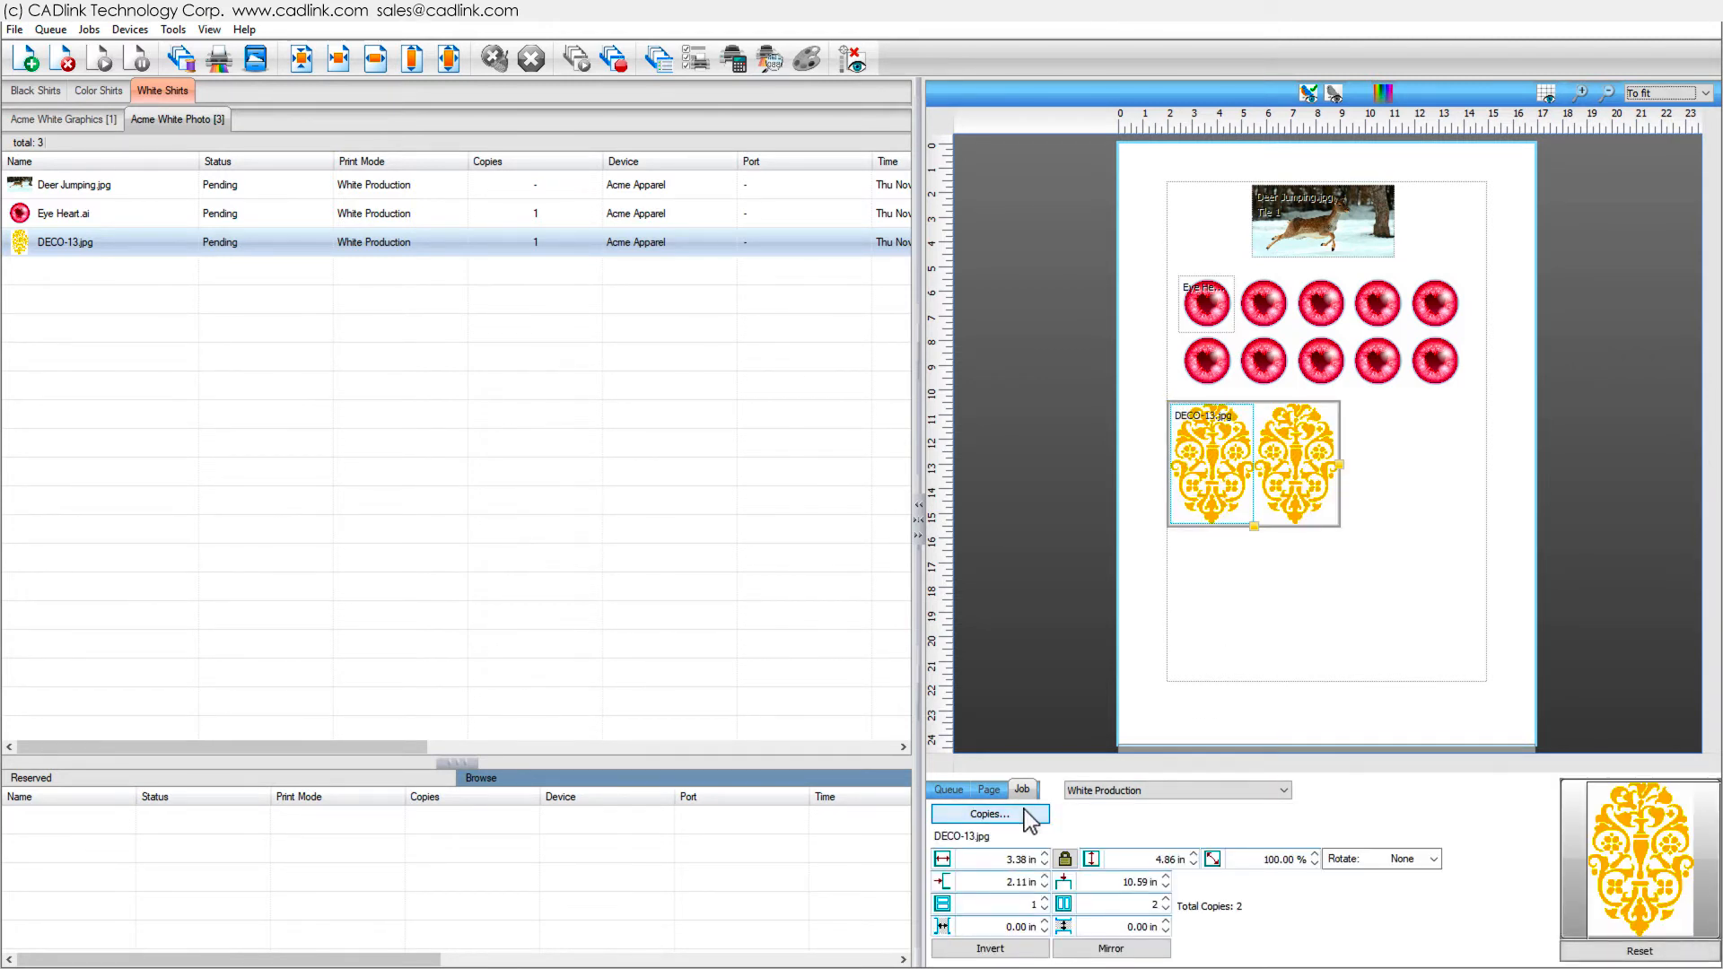
left_click(1025, 812)
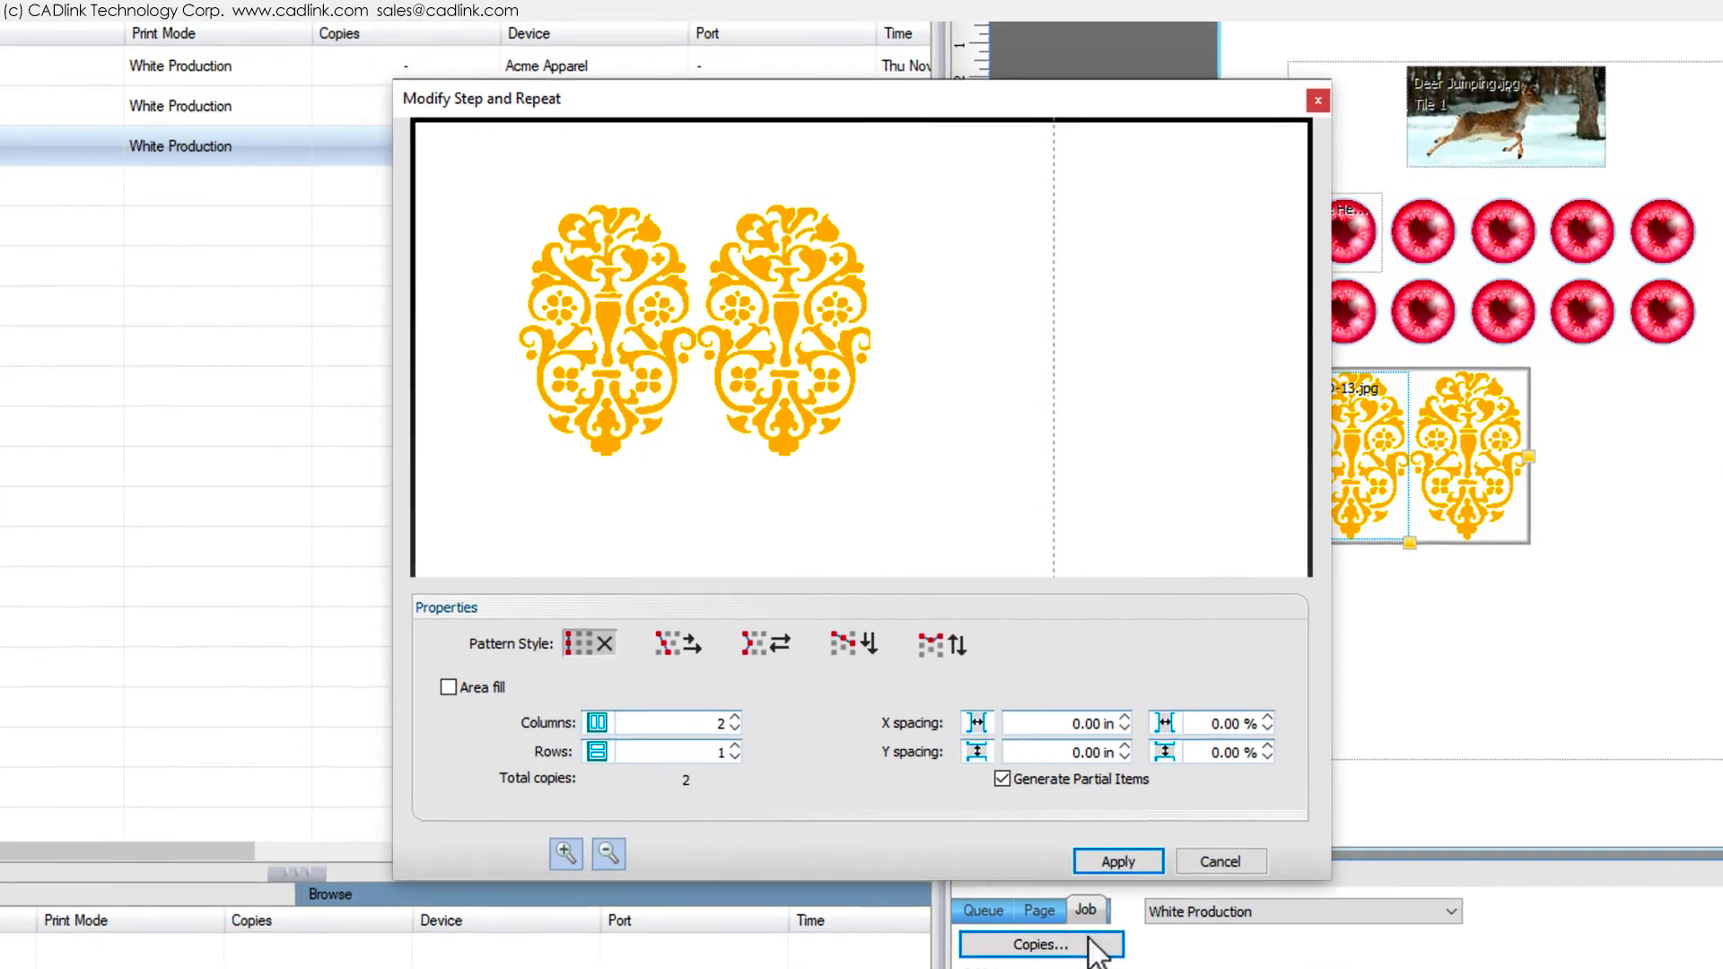
left_click(794, 598)
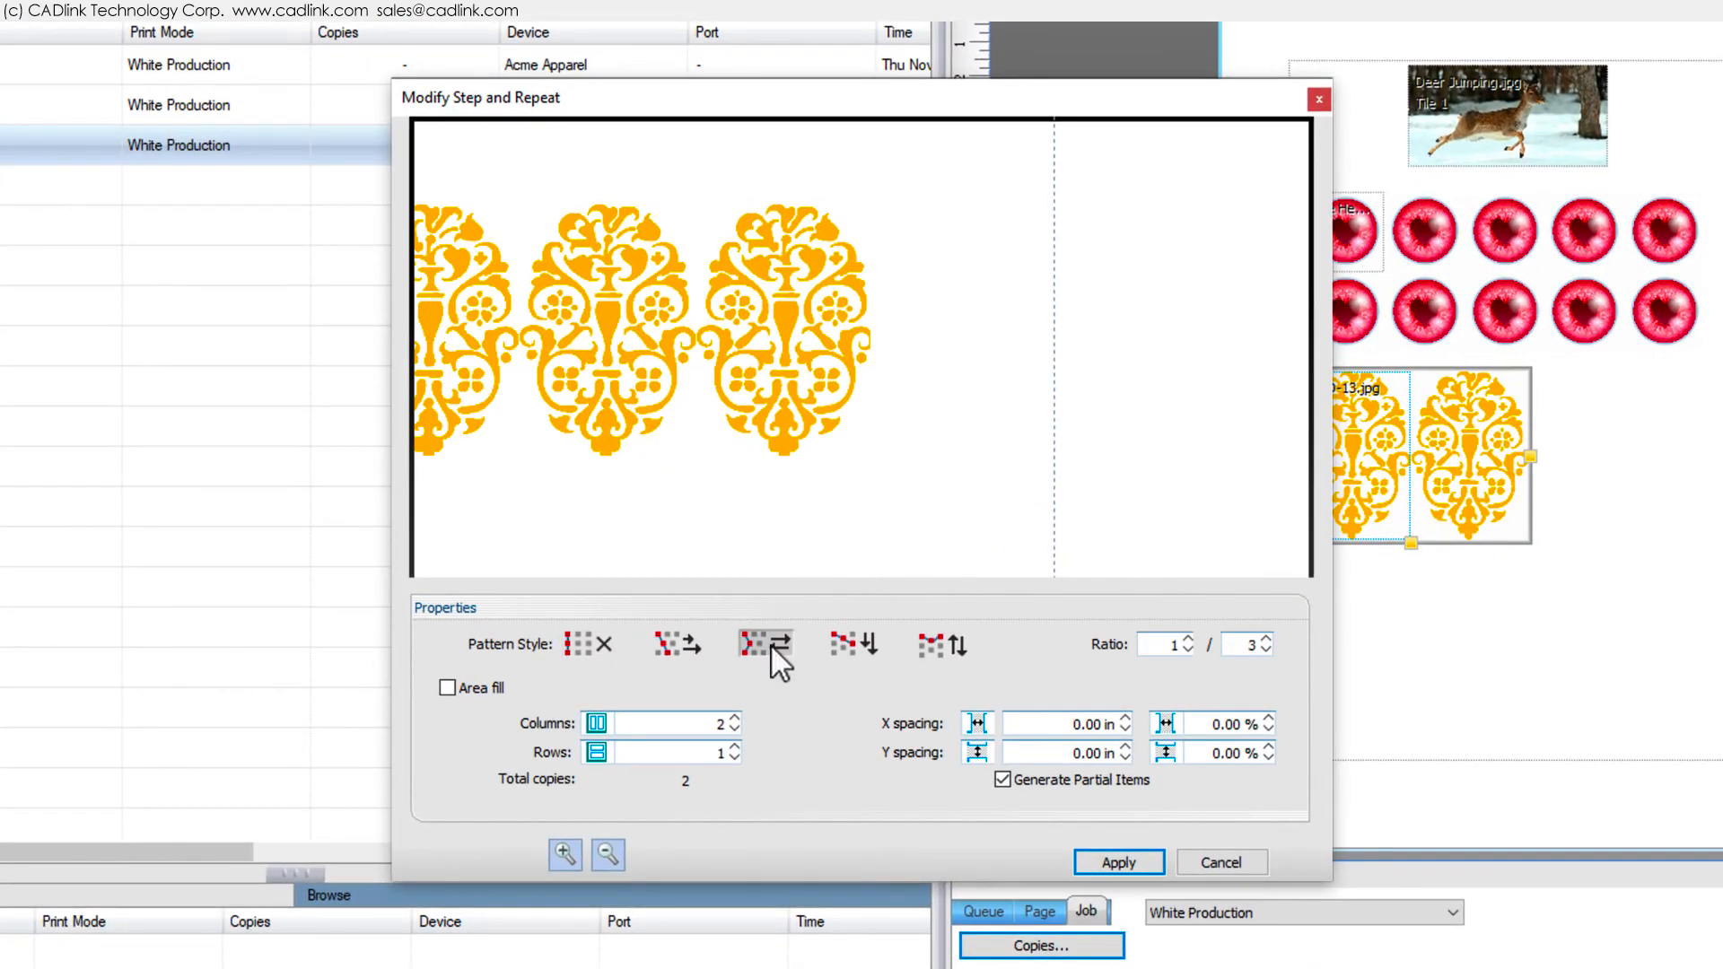
left_click(606, 854)
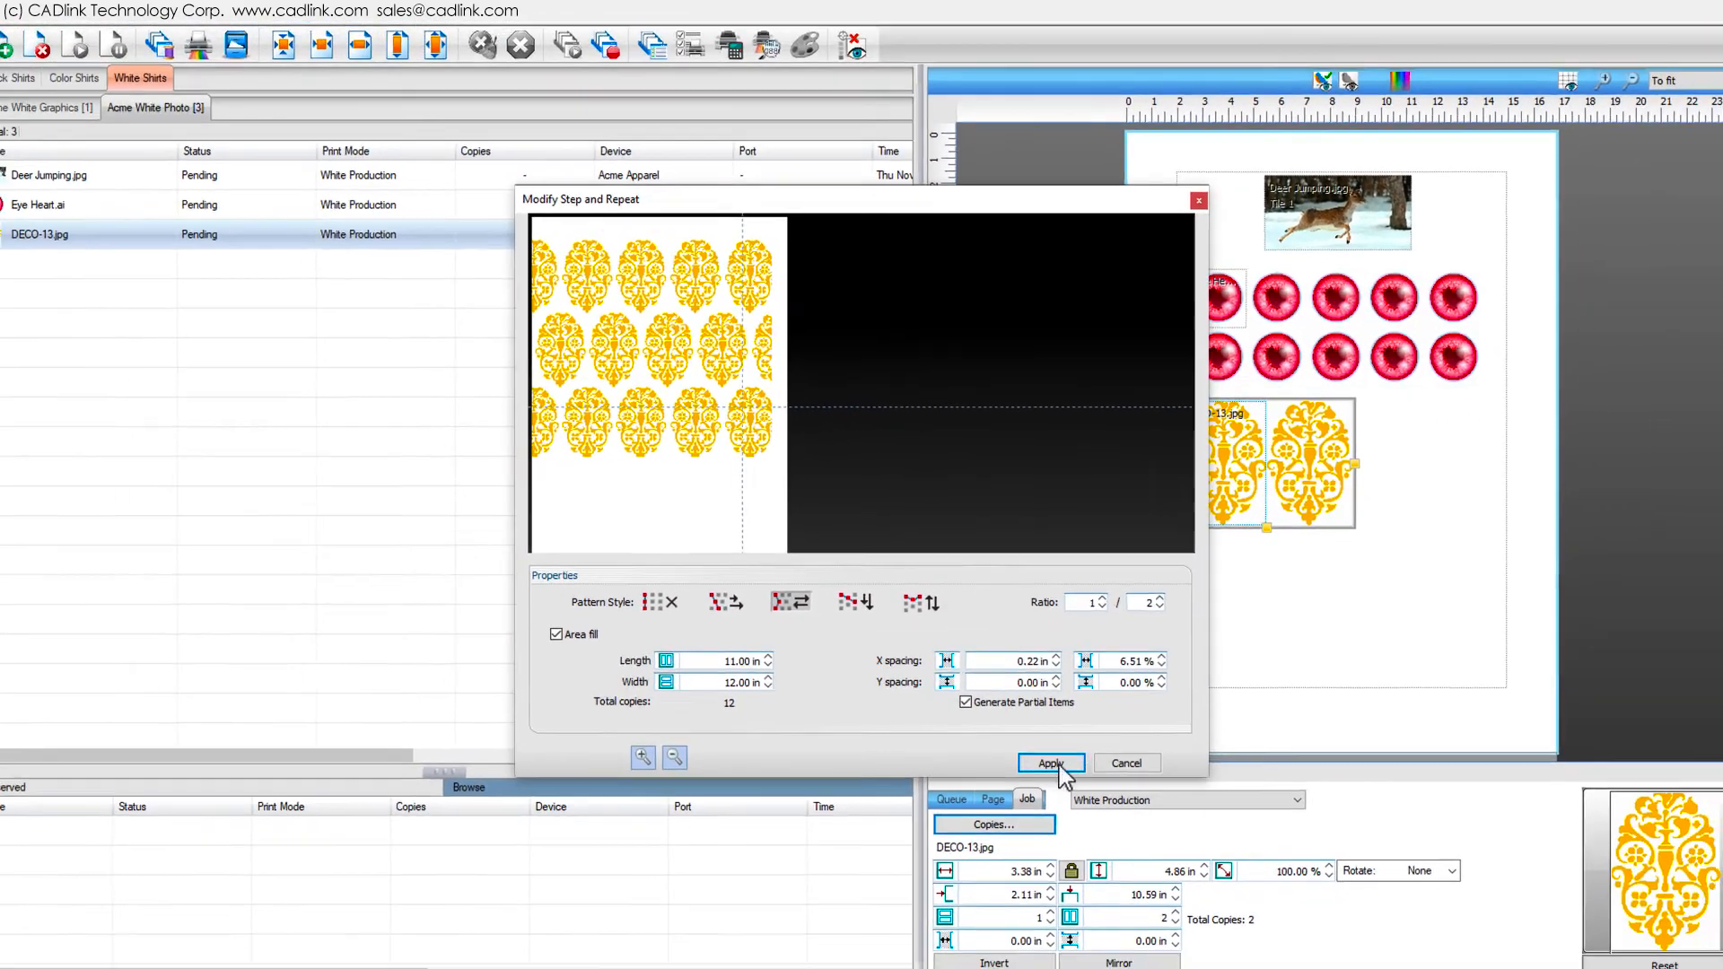
left_click(1051, 763)
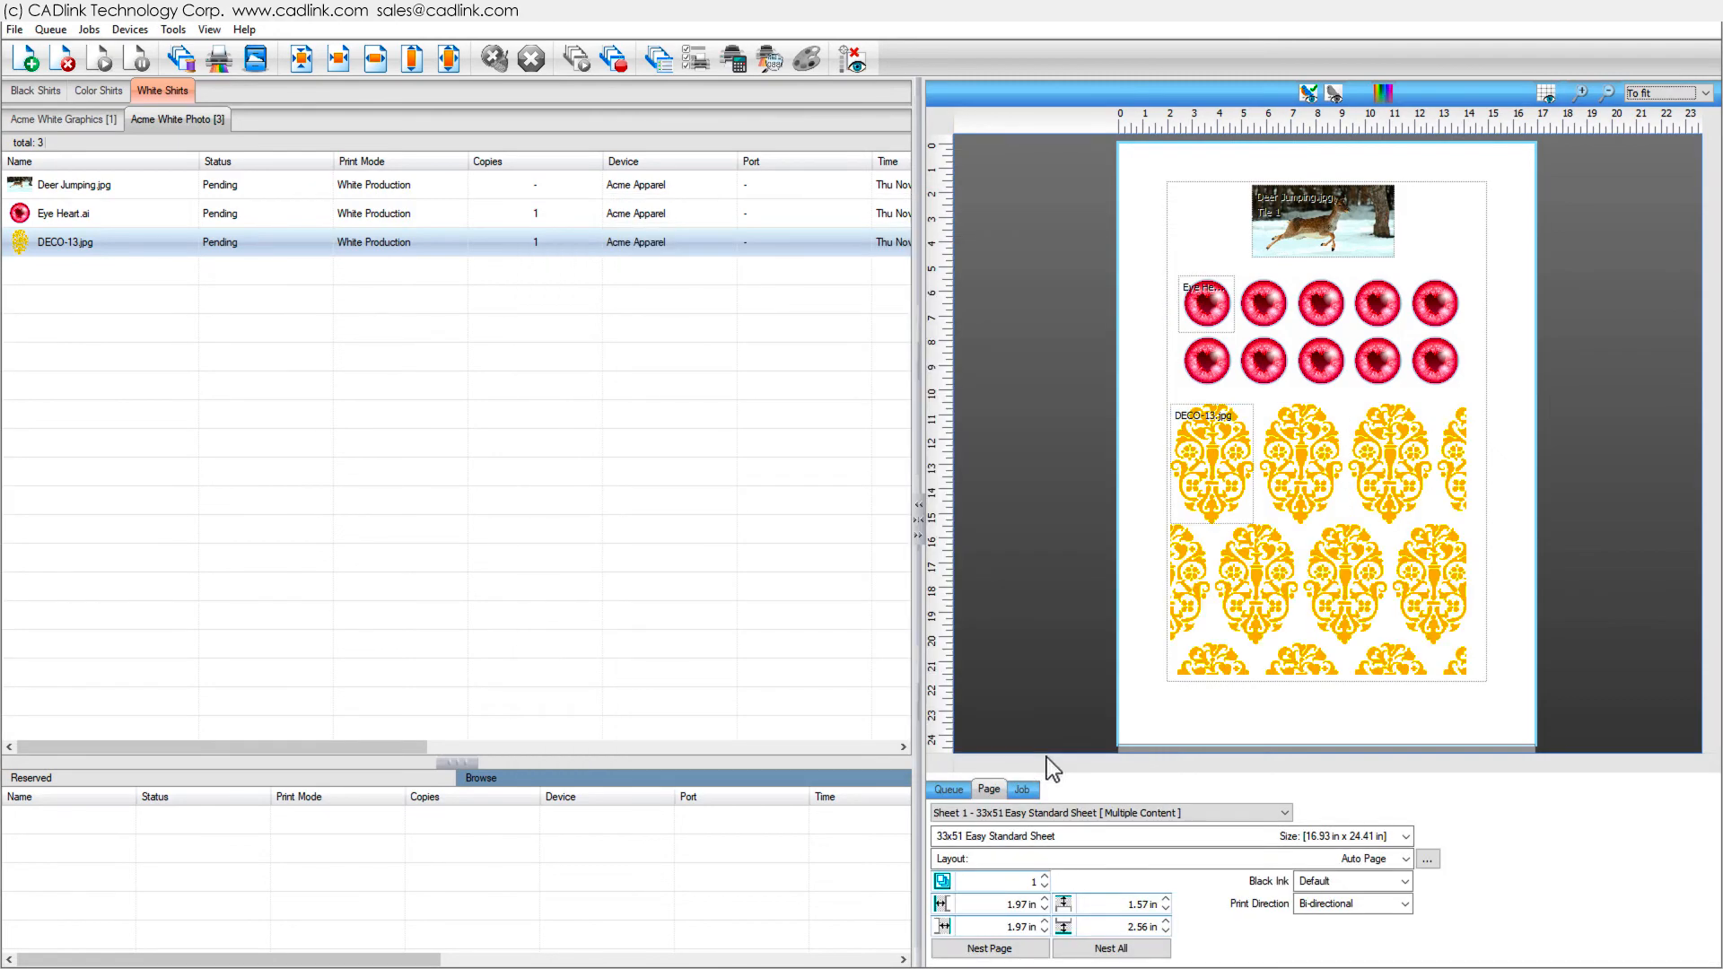